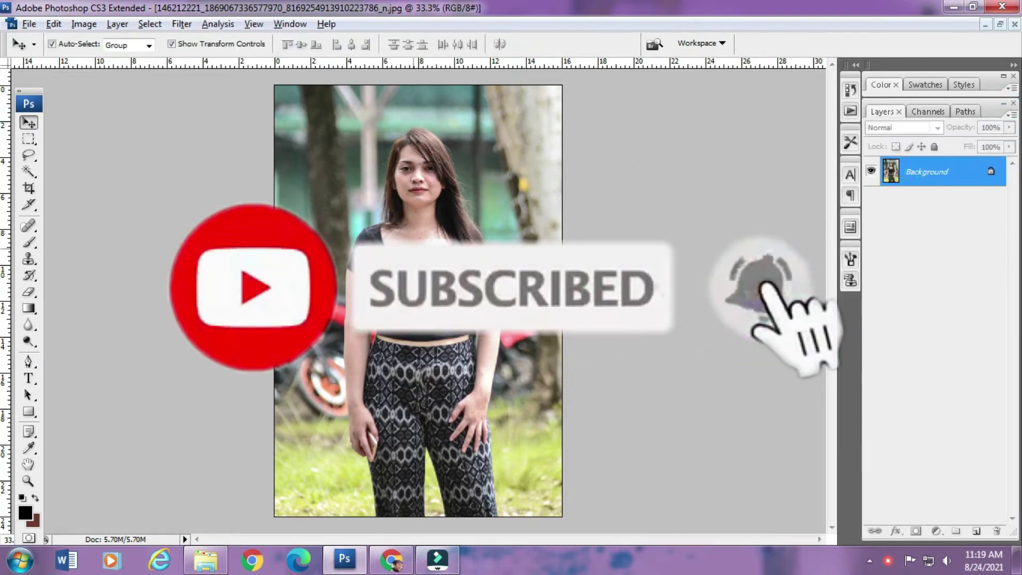
- Enter the Crop tool width and height values and test a trial crop box
type("c")
type("5")
key("Tab")
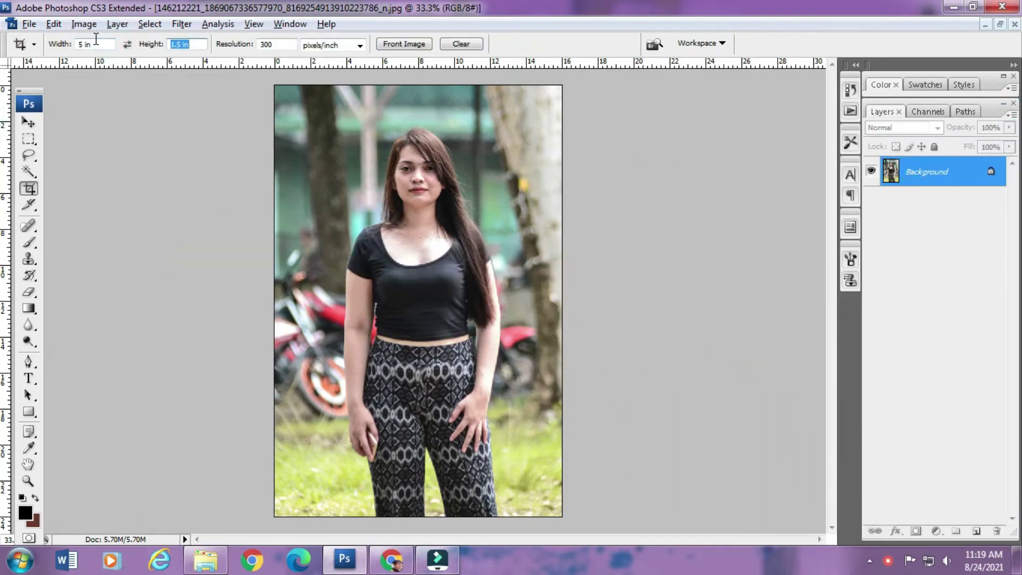
left_click(127, 44)
left_click(126, 45)
left_click_drag(312, 119, 474, 278)
key("Escape")
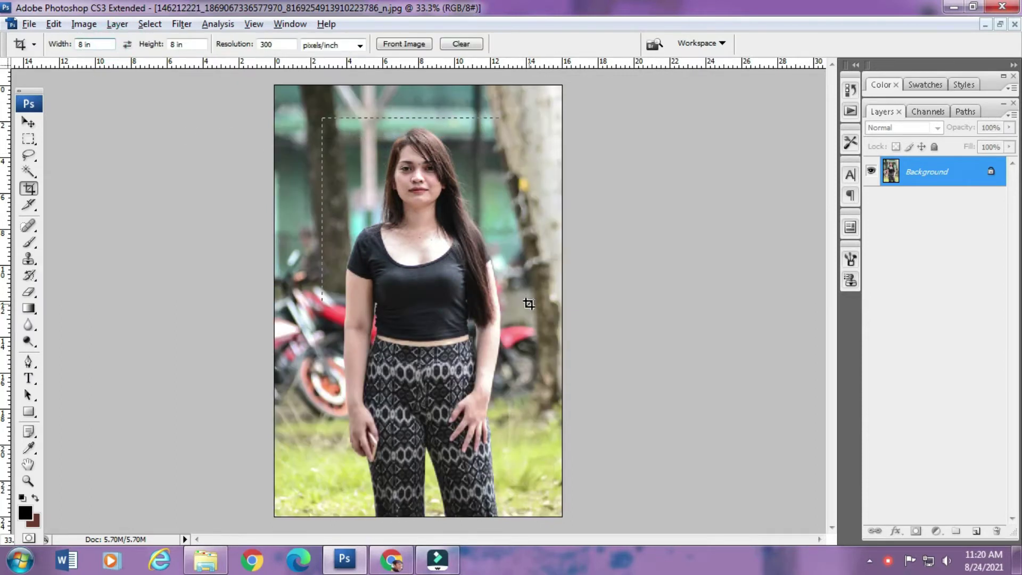
- Crop to the 8 × 8 inch box positioned around her head and torso
left_click_drag(528, 304, 522, 313)
left_click_drag(458, 251, 463, 265)
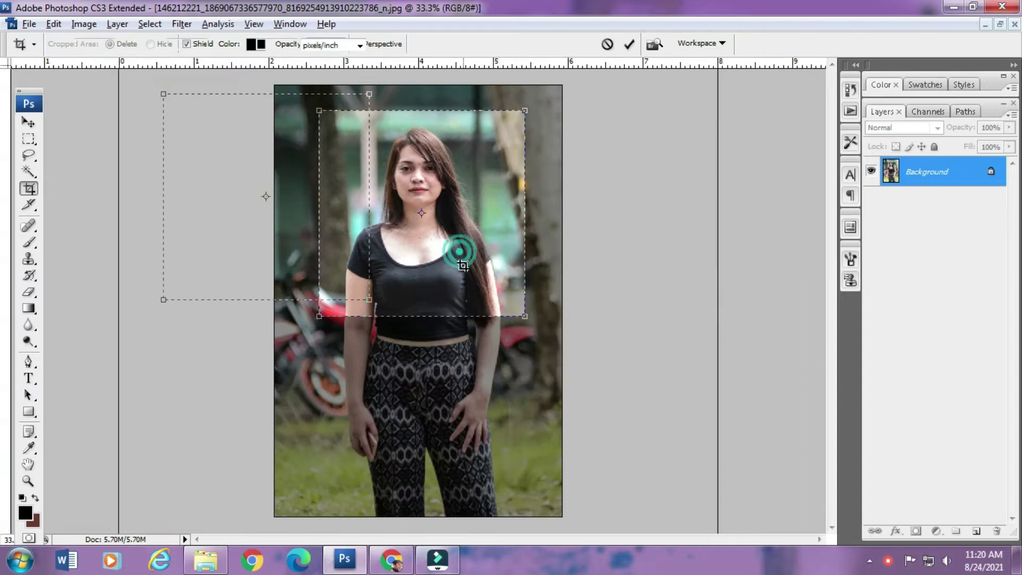
key("Return")
key("v")
right_click(887, 560)
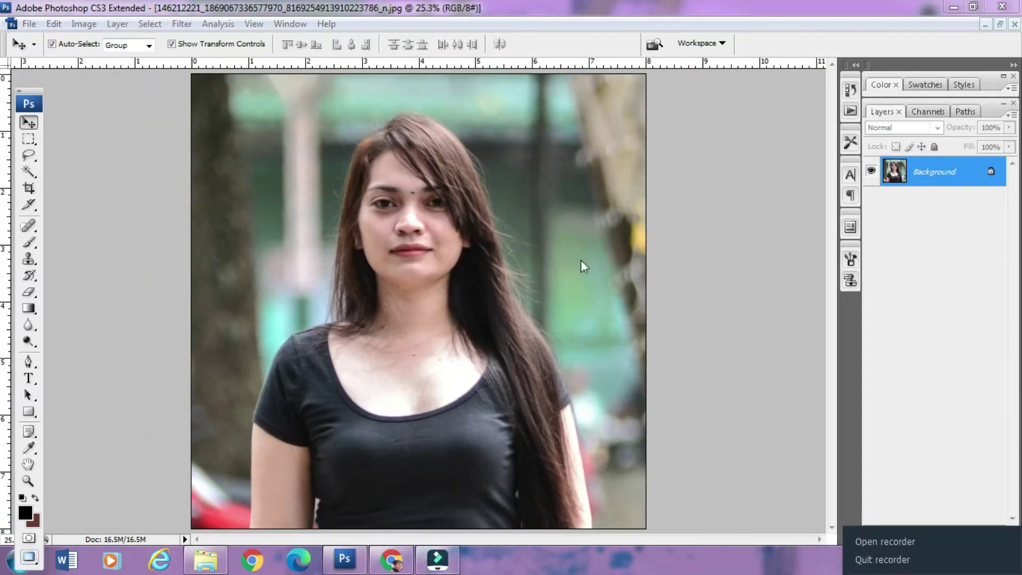
scroll(474, 296, "down", 2)
scroll(424, 282, "up", 2)
- Apply Unsharp Mask with 128% amount, 5.2 pixel radius and threshold 0
left_click(181, 24)
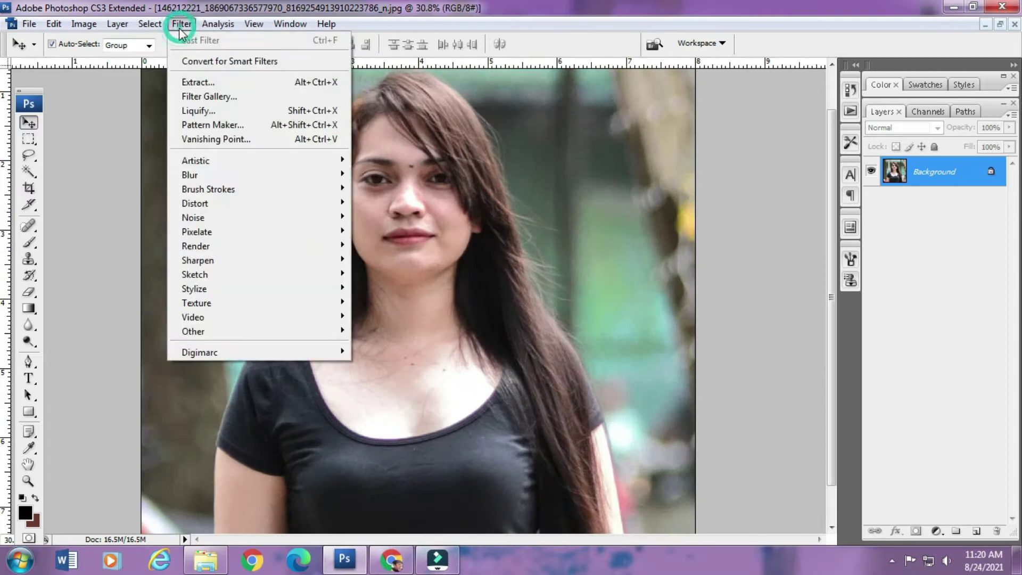
left_click(367, 260)
left_click_drag(502, 91, 649, 120)
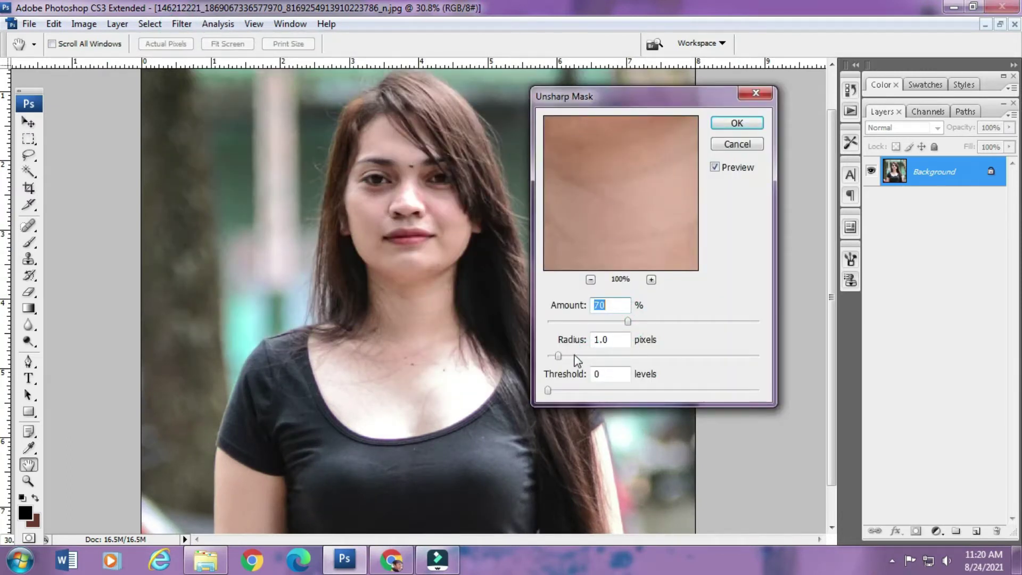
left_click_drag(563, 357, 592, 355)
left_click_drag(640, 322, 684, 321)
left_click_drag(618, 355, 625, 355)
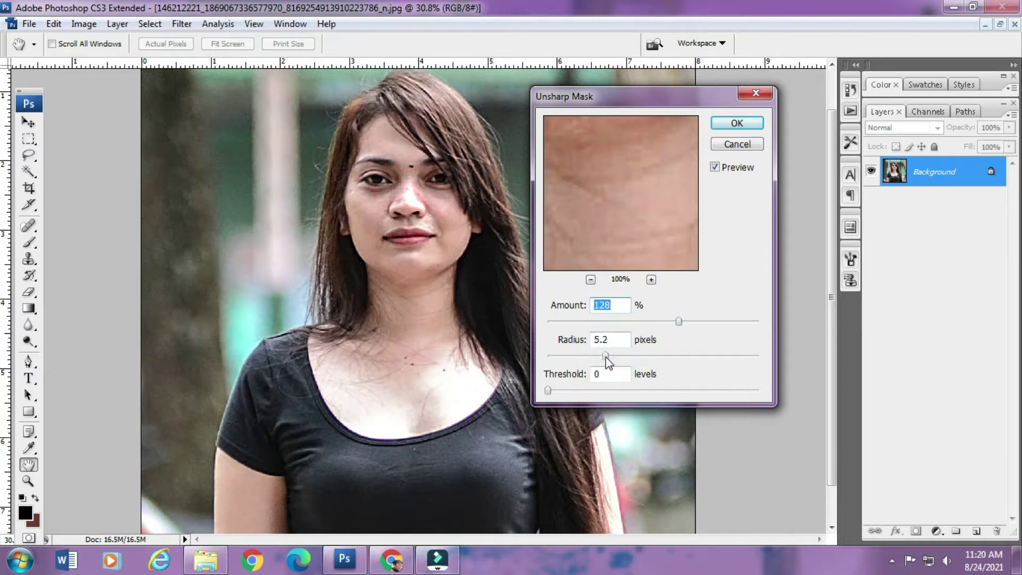
left_click(736, 123)
- Trace a Pen path along her left shoulder, left hair edge and top of the head
key("p")
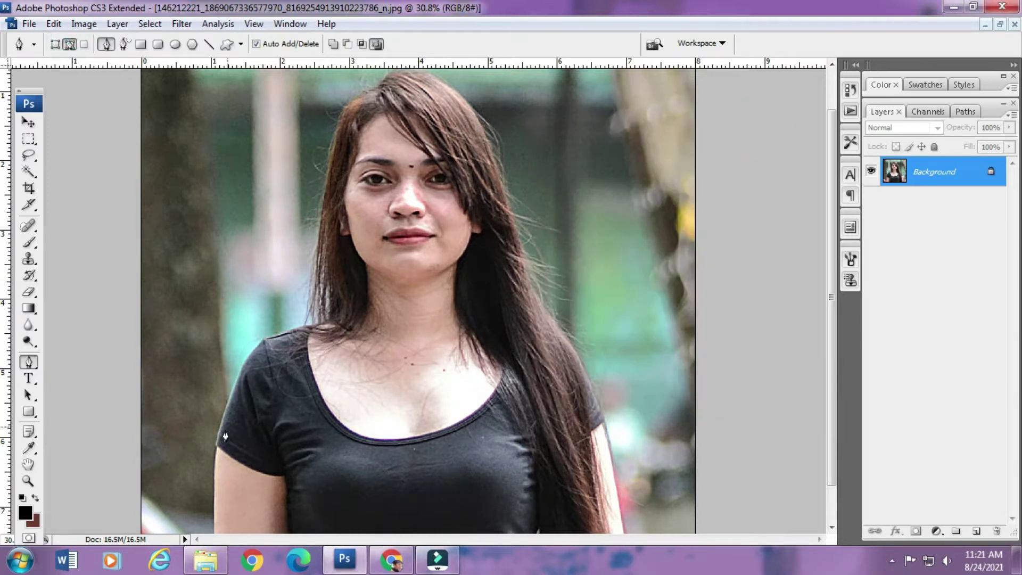
left_click(218, 444)
key("f")
key("ctrl+plus")
key("ctrl+plus")
left_click(382, 246)
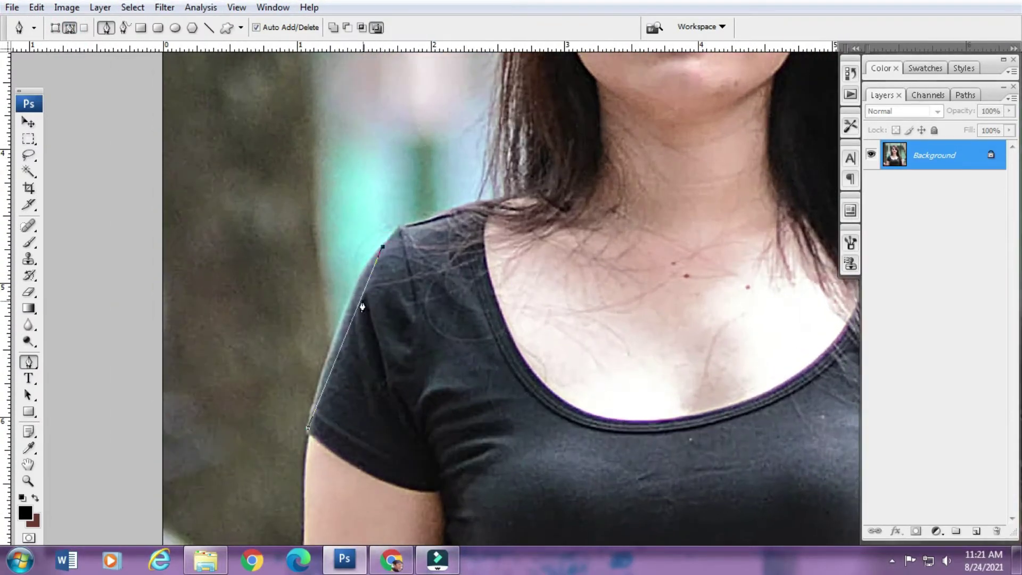
left_click_drag(416, 228, 367, 330)
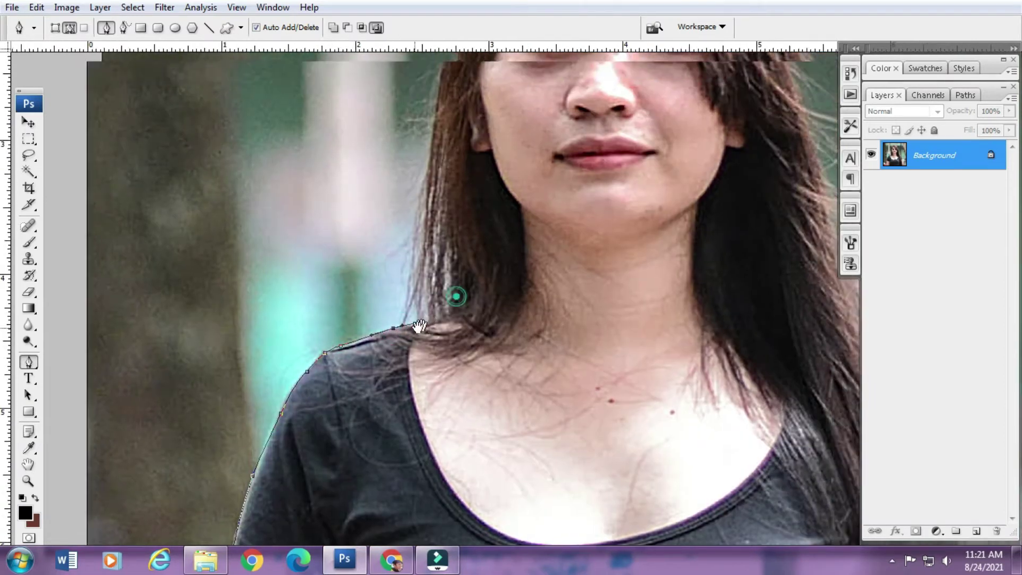
left_click_drag(425, 311, 332, 485)
left_click(378, 181)
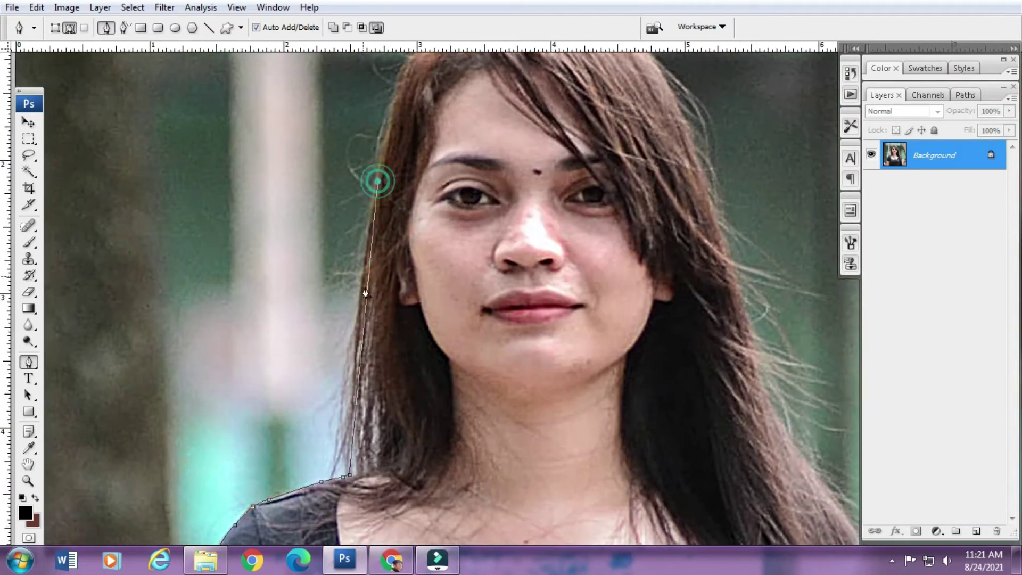
left_click_drag(361, 297, 320, 394)
left_click_drag(372, 224, 324, 317)
left_click(351, 223)
- Continue the path down the right hair edge and across the torso, closing it
left_click(561, 250)
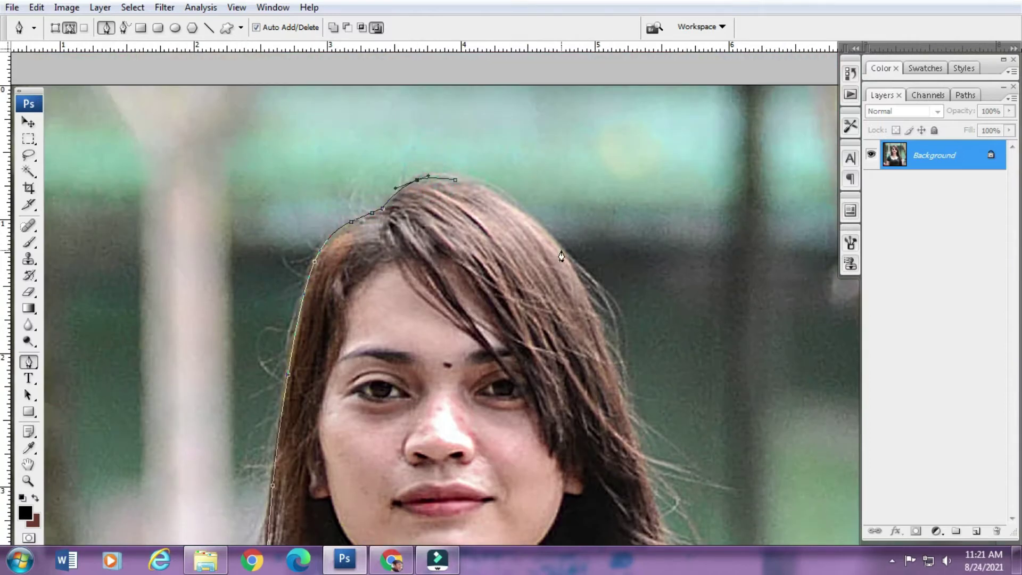
left_click_drag(566, 358, 474, 219)
key("ctrl+minus")
left_click(561, 374)
left_click_drag(559, 367, 381, 161)
left_click(454, 278)
left_click(503, 409)
key("ctrl+minus")
left_click(606, 373)
left_click(130, 410)
- Convert the path to a selection, copy her onto Layer 1 and hide Background
right_click(347, 226)
left_click(420, 292)
key("Return")
key("ctrl+minus")
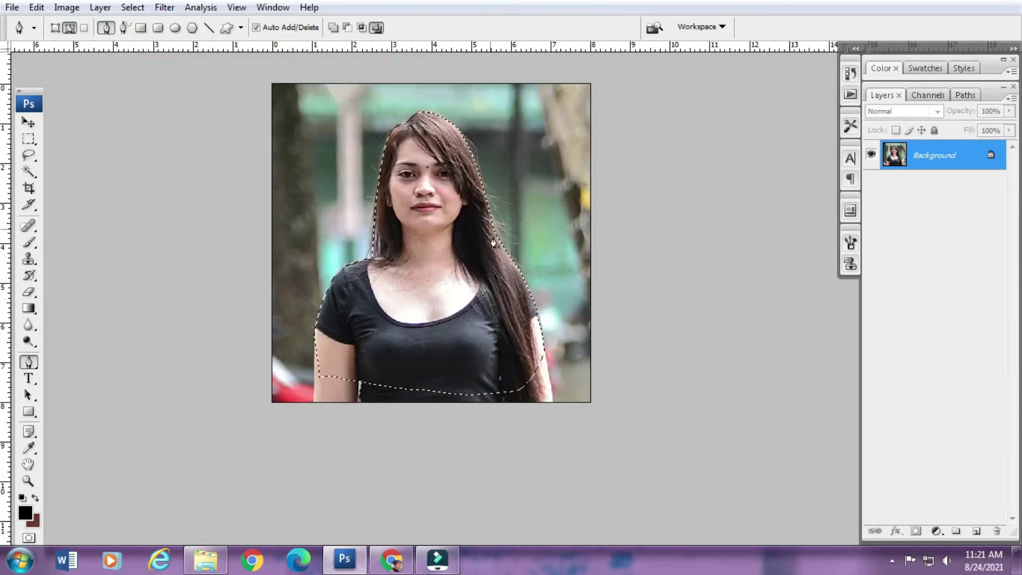
key("ctrl+plus")
key("ctrl+j")
left_click(870, 184)
key("v")
left_click(934, 184)
- Fill a new Layer 2 with grey using the Paint Bucket
key("g")
key("shift+g")
left_click(975, 530)
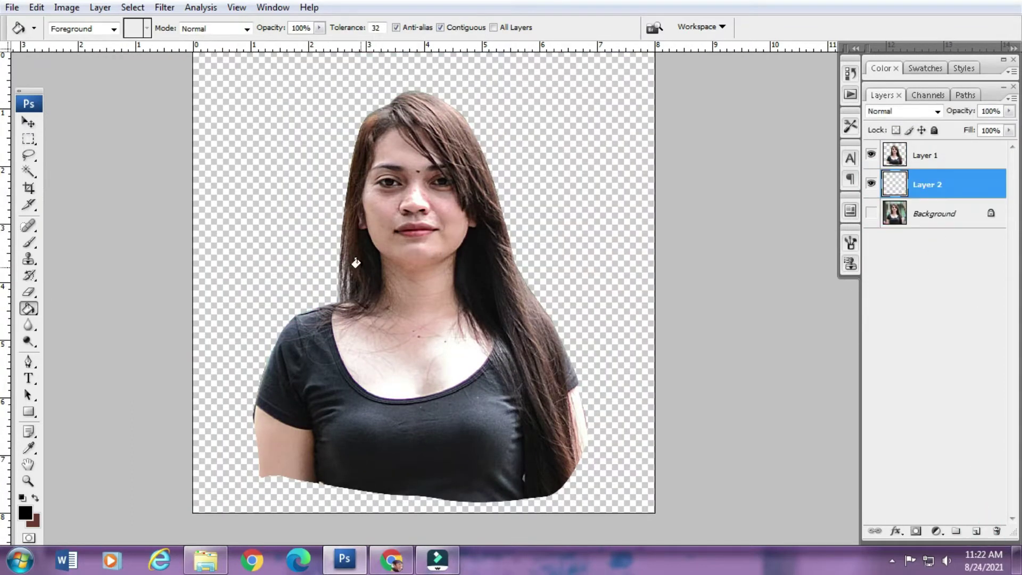
left_click(25, 512)
left_click(516, 234)
left_click(862, 141)
left_click(353, 242)
- Make the cut-out layer active, select the empty area around her, then deselect
key("v")
key("alt+bracketright")
key("w")
left_click(530, 149)
key("ctrl+d")
key("v")
left_click(172, 29)
scroll(458, 213, "up", 1)
left_click(33, 328)
- Smudge the left eyebrow and cheek smooth, resizing the brush as needed
left_click(93, 352)
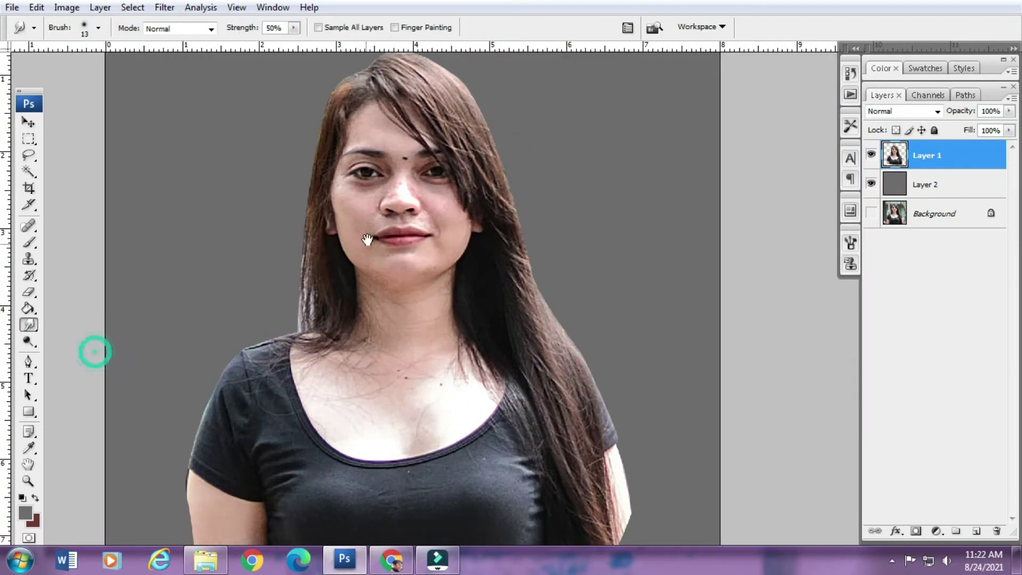
scroll(442, 109, "up", 2)
key("bracketright")
key("bracketright")
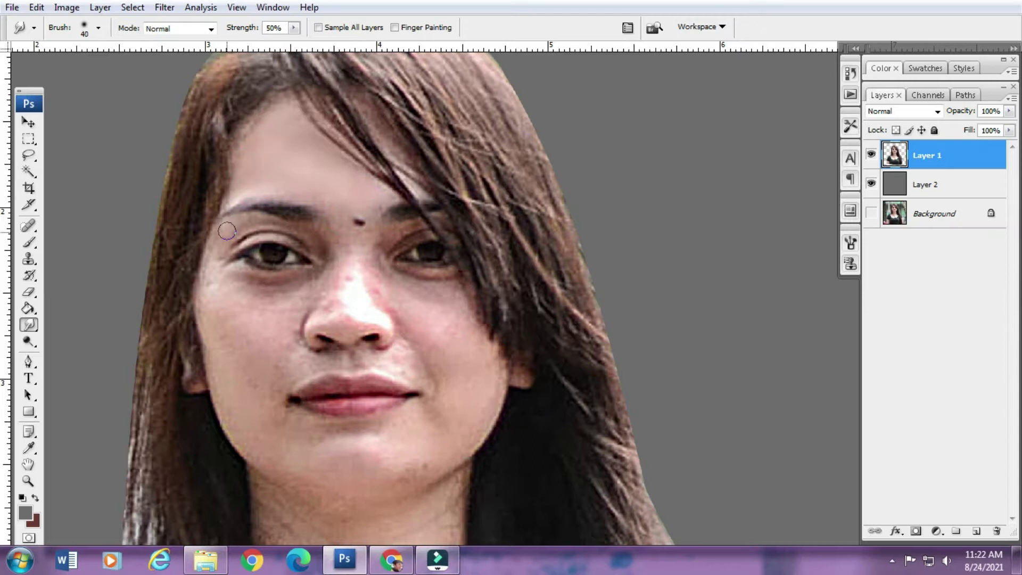
key("bracketleft")
key("bracketleft")
left_click_drag(292, 212, 294, 208)
key("bracketright")
key("bracketright")
key("bracketright")
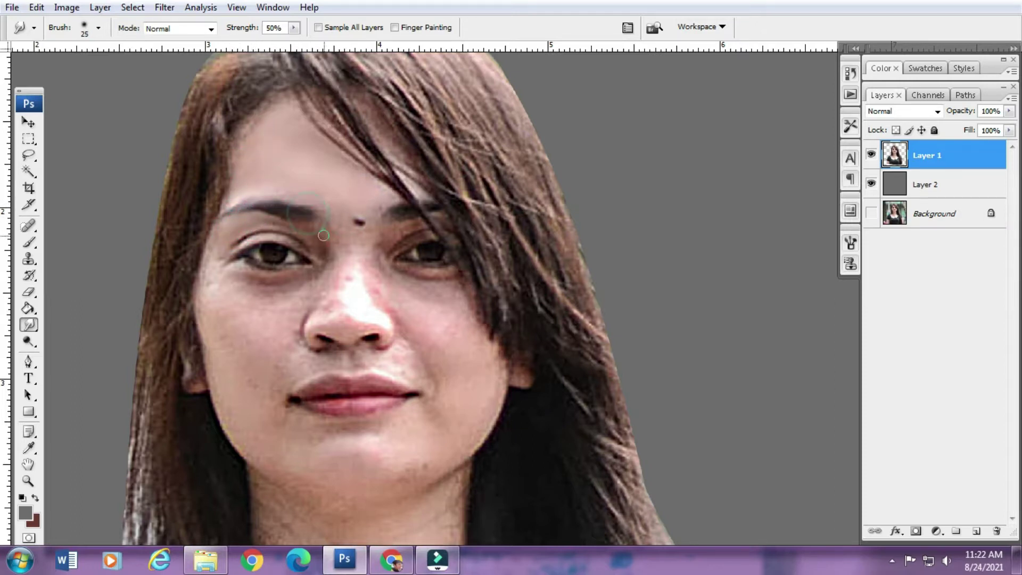
key("bracketright")
key("bracketleft")
key("bracketleft")
key("bracketleft")
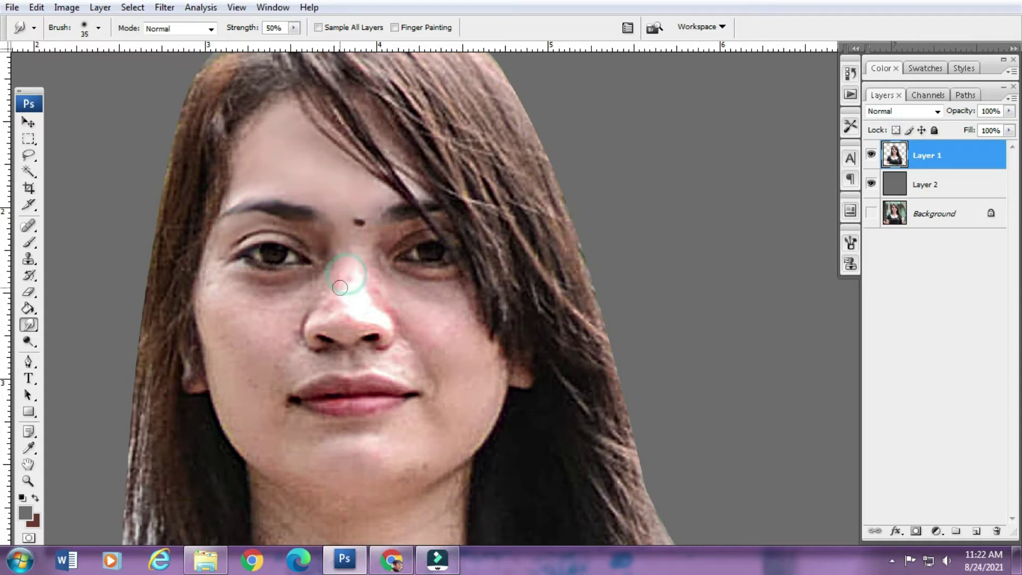
key("bracketleft")
key("bracketleft")
key("bracketleft")
scroll(286, 246, "up", 1)
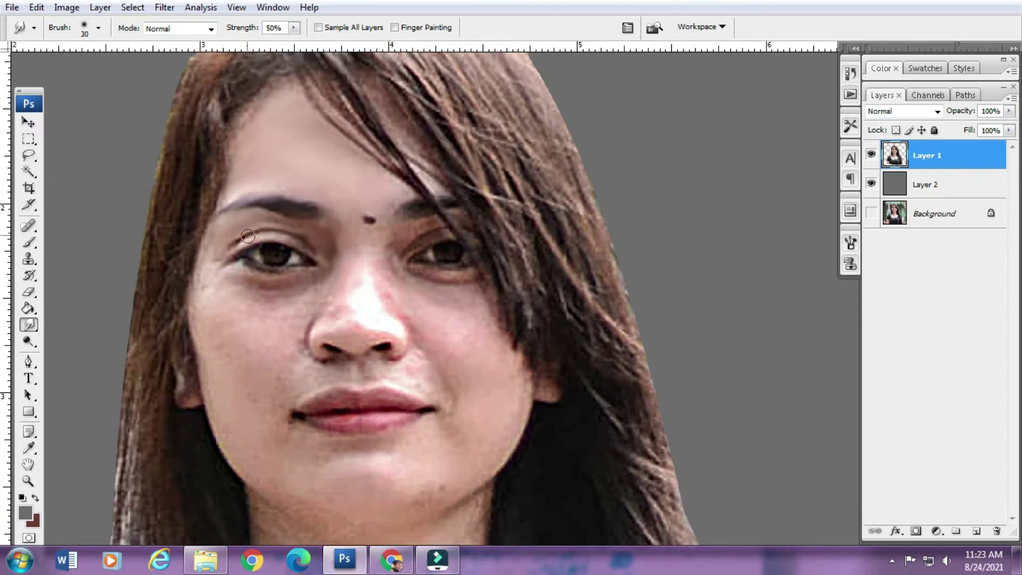
left_click_drag(213, 290, 228, 309)
- Soften under the eye and the eyelid, then at 20% strength smooth nose and cheek
key("bracketright")
key("bracketright")
key("bracketleft")
mouse_move(303, 285)
left_mouse_down()
mouse_move(268, 300)
mouse_move(287, 258)
left_mouse_up()
key("bracketleft")
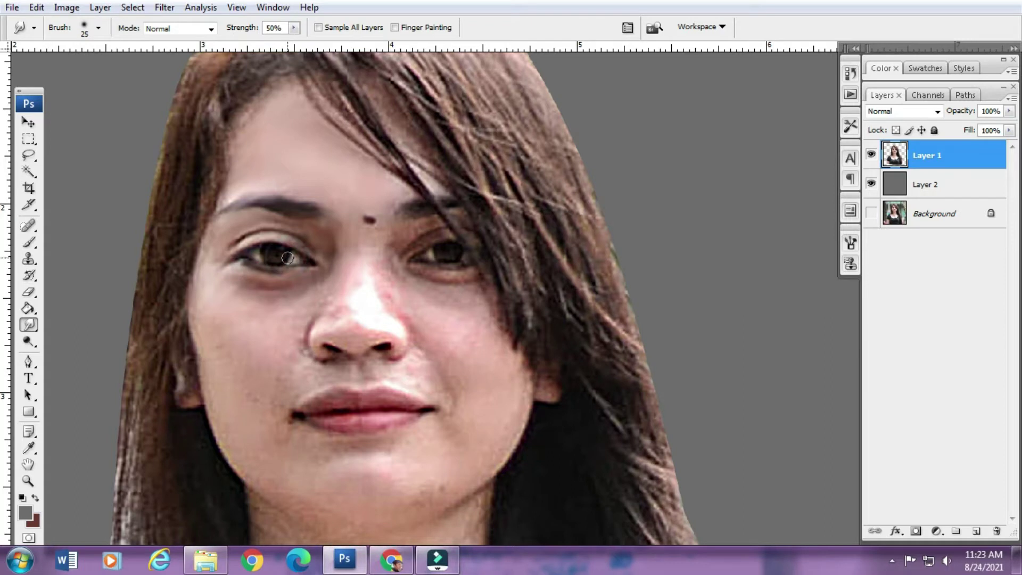
mouse_move(308, 244)
left_mouse_down()
mouse_move(276, 238)
mouse_move(295, 244)
left_mouse_up()
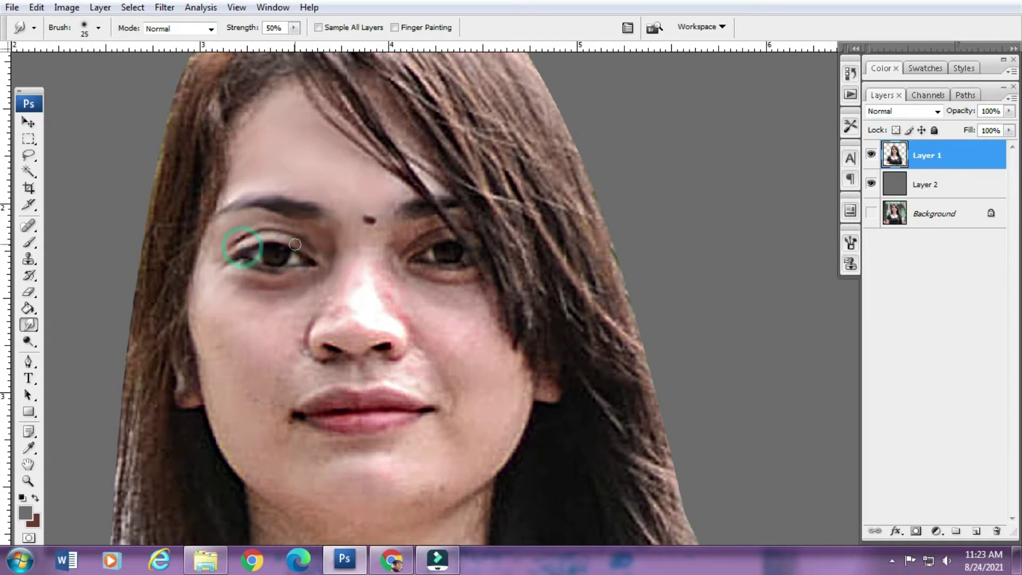
key("2")
key("bracketright")
key("bracketright")
key("bracketright")
key("bracketleft")
key("bracketleft")
left_click_drag(311, 288, 285, 312)
key("bracketright")
key("bracketright")
mouse_move(238, 340)
left_mouse_down()
mouse_move(216, 290)
mouse_move(245, 273)
left_mouse_up()
- Dab-smooth the skin under the left eye and beside the nose
key("bracketleft")
key("bracketleft")
key("bracketleft")
left_click(282, 273)
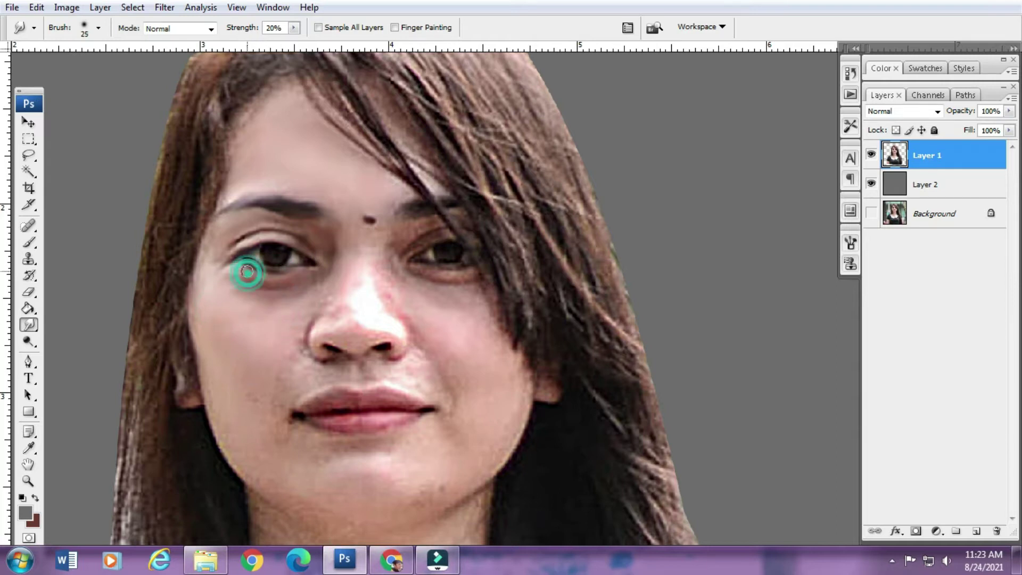
left_click(269, 282)
key("bracketright")
left_click(307, 289)
left_click(283, 285)
key("bracketleft")
key("bracketright")
key("bracketright")
key("bracketright")
left_click(267, 251)
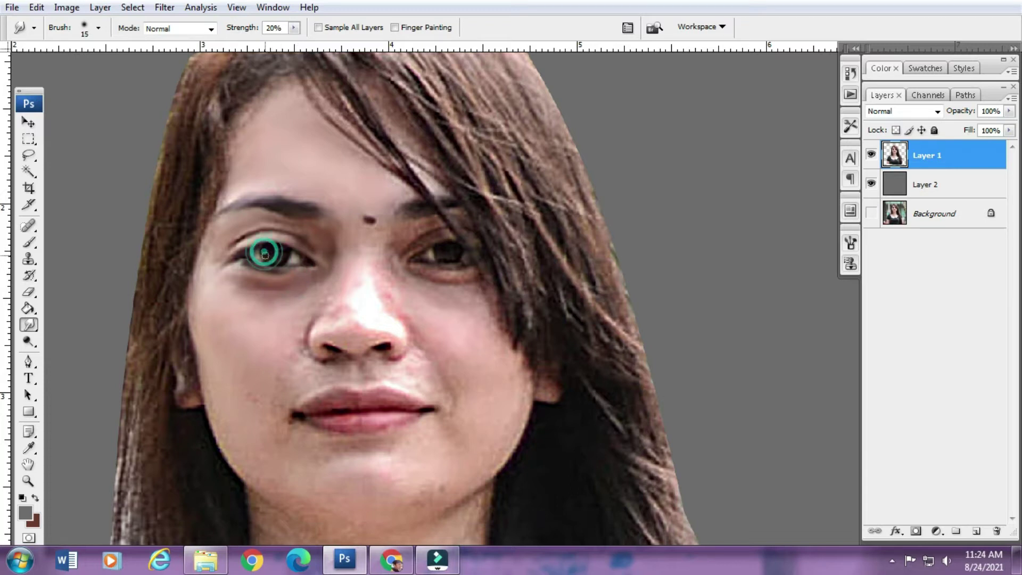
left_click(273, 264)
left_click(287, 315)
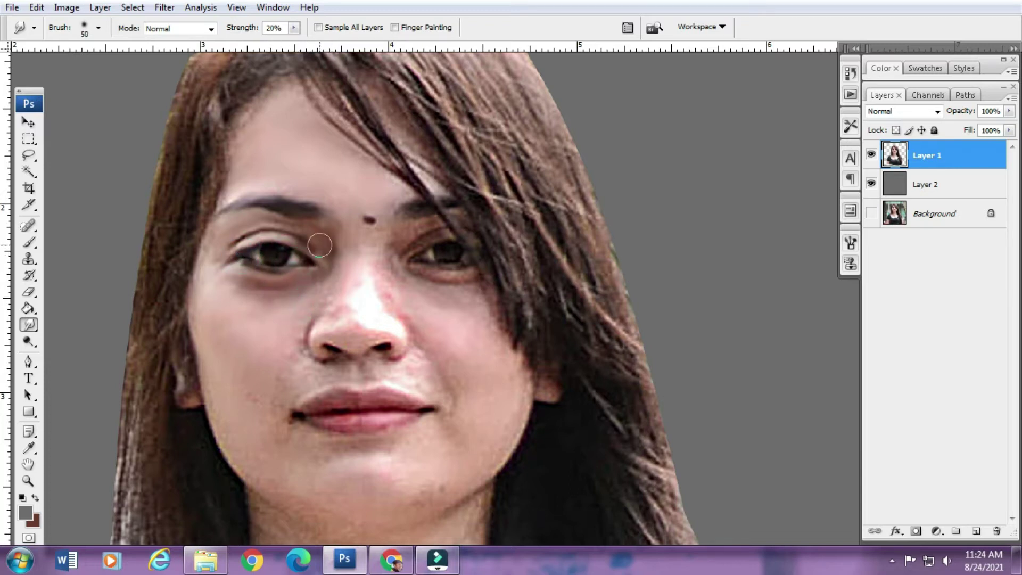
- Blend the left eyebrow toward the eye corner and smooth the upper and lower face
left_click_drag(237, 219, 245, 246)
key("bracketleft")
left_click(326, 222)
left_click(303, 212)
key("bracketright")
key("bracketright")
left_click(269, 176)
left_click(255, 354)
scroll(285, 381, "down", 1)
left_click(300, 385)
- Smooth along the jaw, the nose and its bridge, then dab the cheek
key("bracketleft")
key("bracketleft")
key("bracketleft")
left_click(265, 433)
key("bracketright")
left_click(324, 251)
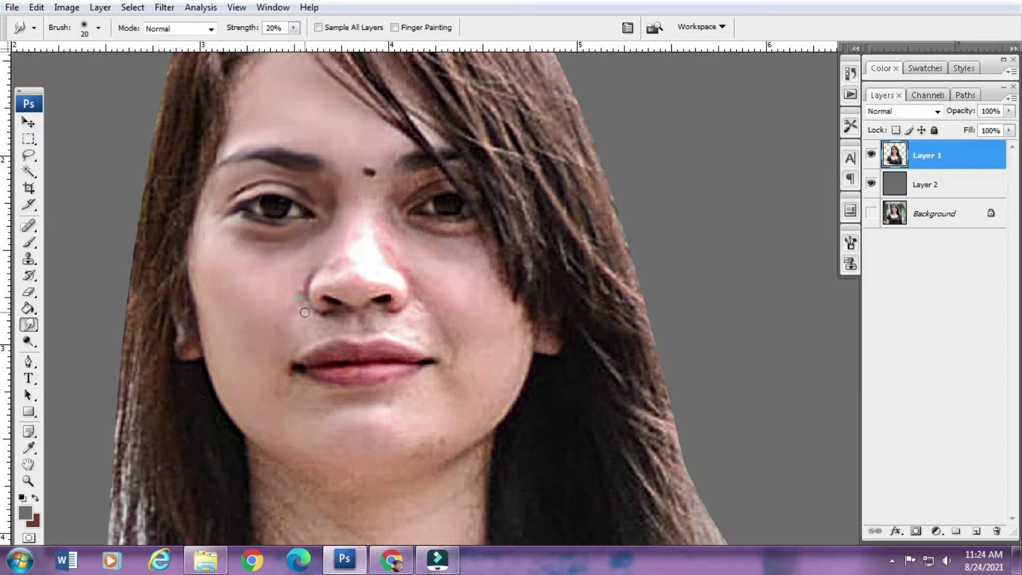
key("bracketright")
left_click(342, 274)
left_click(360, 269)
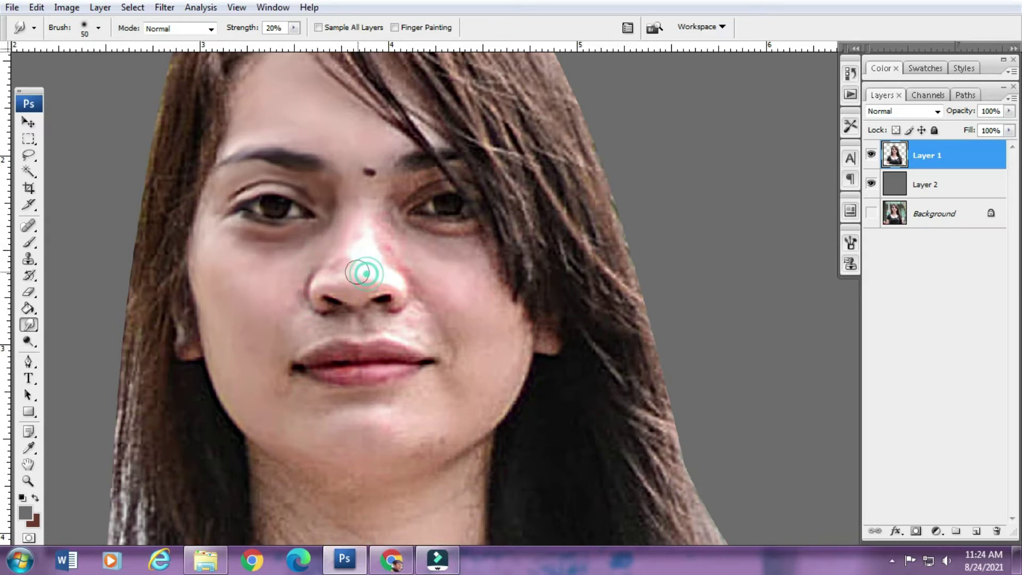
key("bracketleft")
left_click(349, 224)
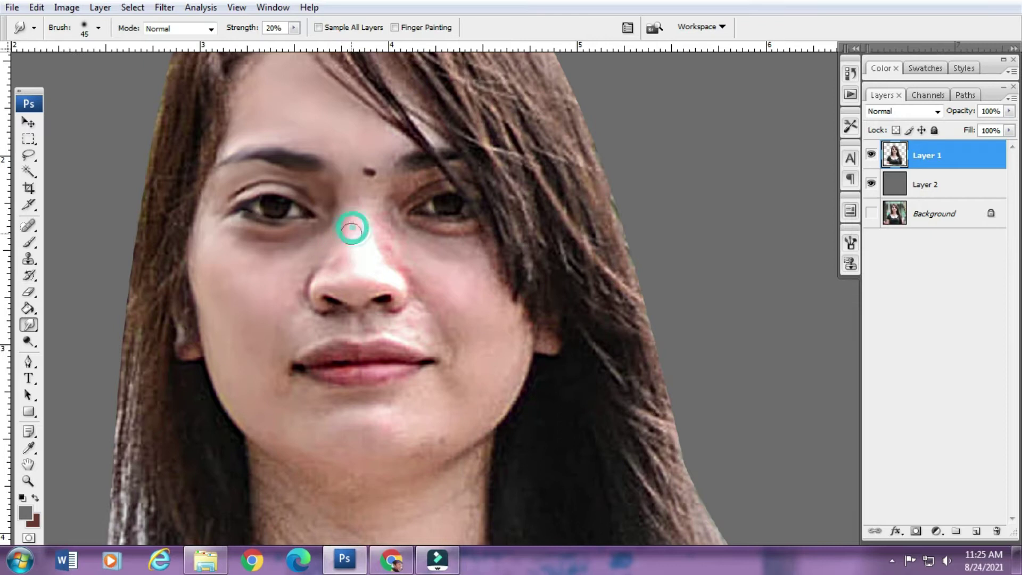
right_click(367, 216)
left_click(464, 351)
- Raise smudge strength to 43% and smooth the cheek and nose bridge
left_click_drag(293, 27, 311, 37)
key("bracketright")
key("bracketright")
key("bracketright")
key("bracketleft")
key("bracketleft")
key("bracketleft")
mouse_move(444, 235)
left_mouse_down()
mouse_move(426, 226)
mouse_move(429, 212)
left_mouse_up()
key("bracketleft")
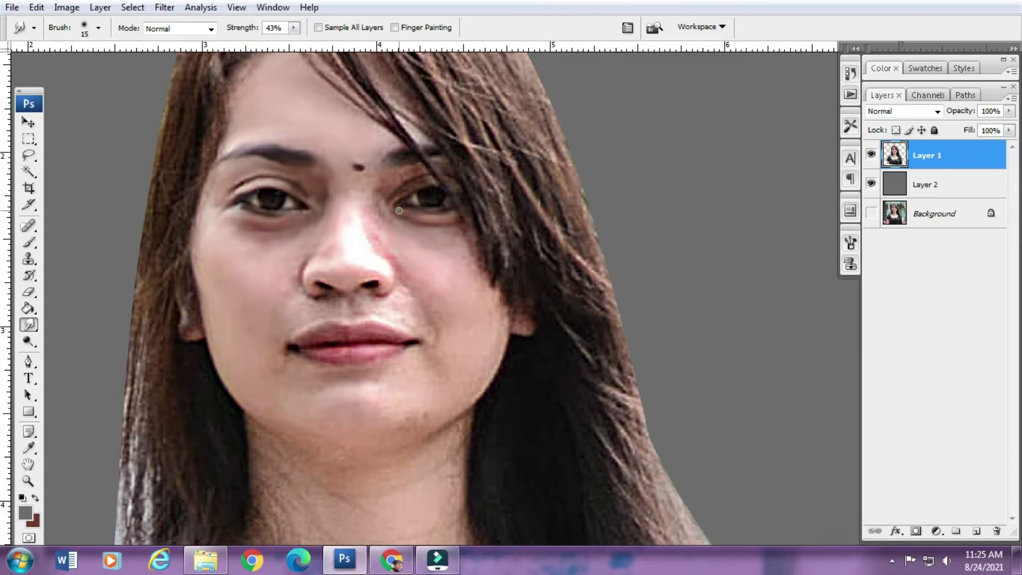
key("bracketleft")
left_click_drag(367, 229, 387, 186)
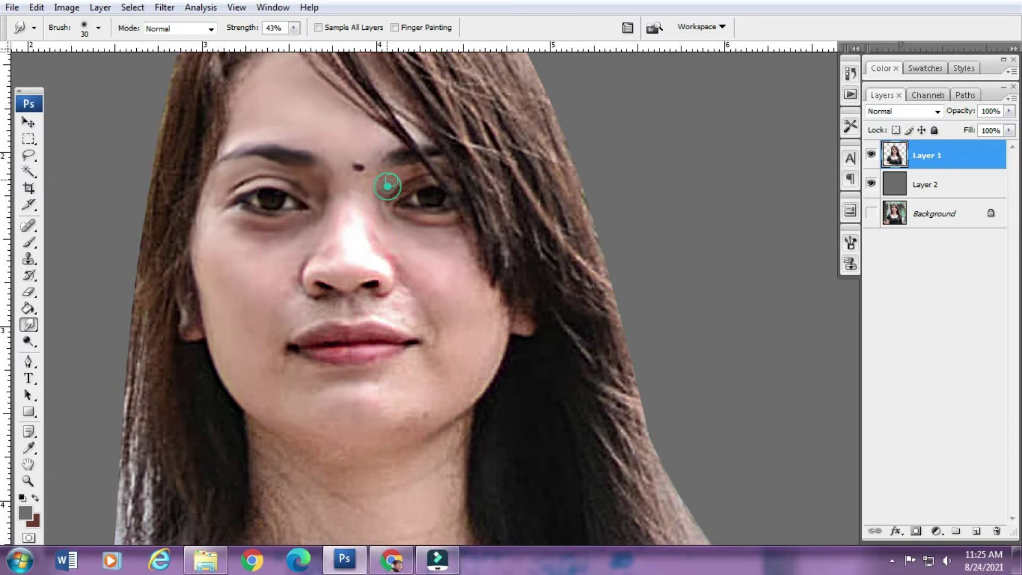
- Smooth the skin beside the mouth corner
key("ctrl+l")
key("Escape")
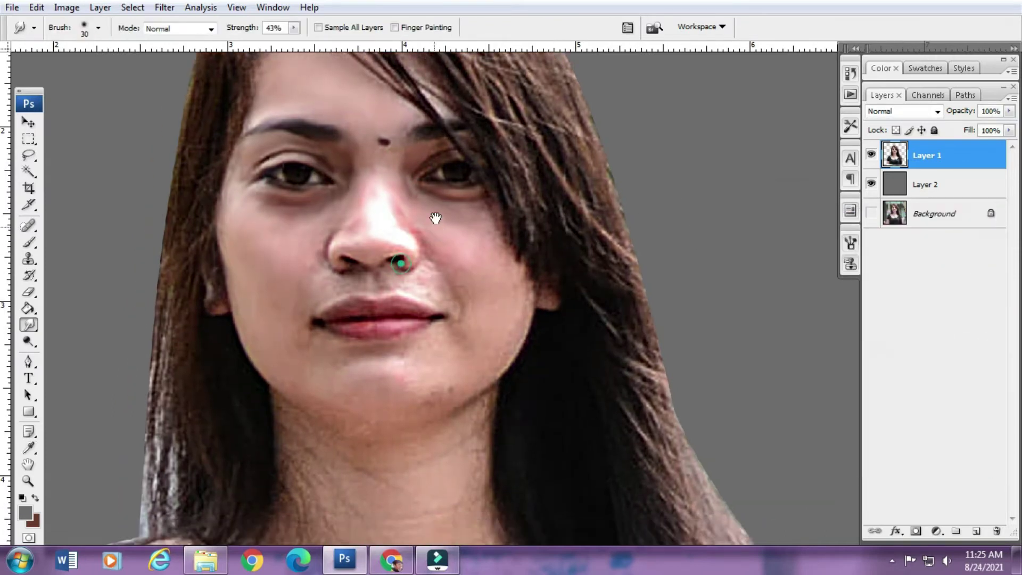
key("bracketright")
key("bracketright")
key("bracketright")
scroll(495, 255, "down", 2)
key("bracketleft")
key("bracketleft")
key("bracketleft")
mouse_move(440, 263)
left_mouse_down()
mouse_move(445, 270)
mouse_move(399, 256)
mouse_move(364, 261)
left_mouse_up()
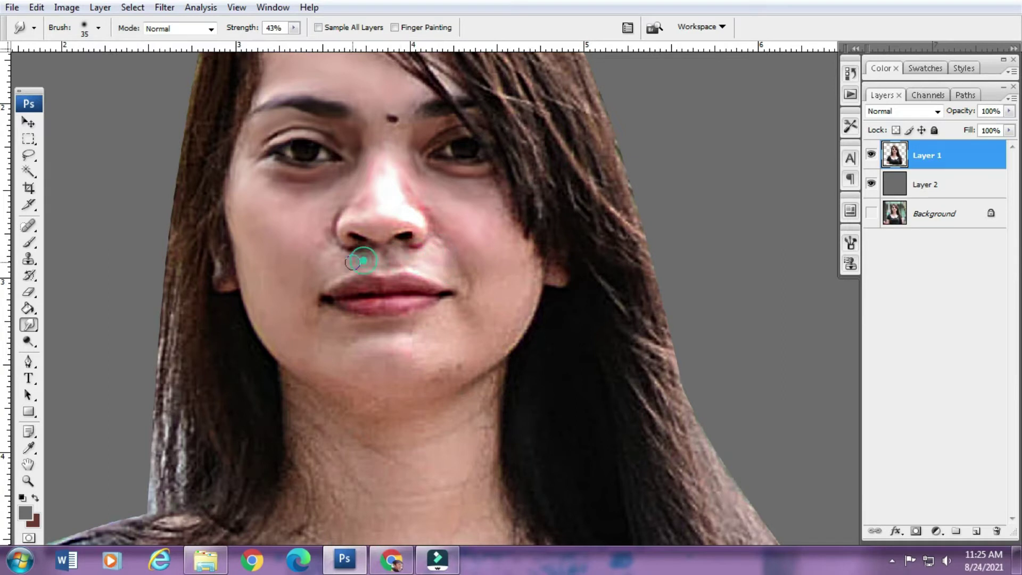
- Smudge under the eye, the right cheek and the jaw
left_click_drag(259, 194, 319, 194)
key("bracketleft")
key("bracketleft")
key("bracketleft")
left_click_drag(456, 200, 446, 185)
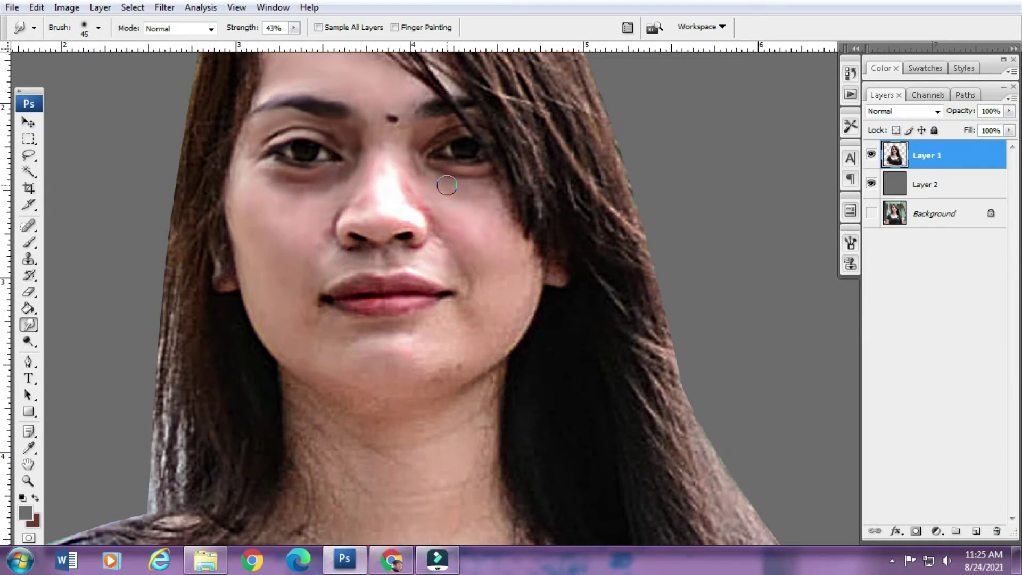
left_click_drag(521, 308, 472, 358)
key("bracketright")
key("bracketright")
key("bracketright")
left_click_drag(481, 299, 420, 366)
key("bracketleft")
- Soften the upper lip edge with a smaller smudge brush
scroll(389, 330, "up", 3)
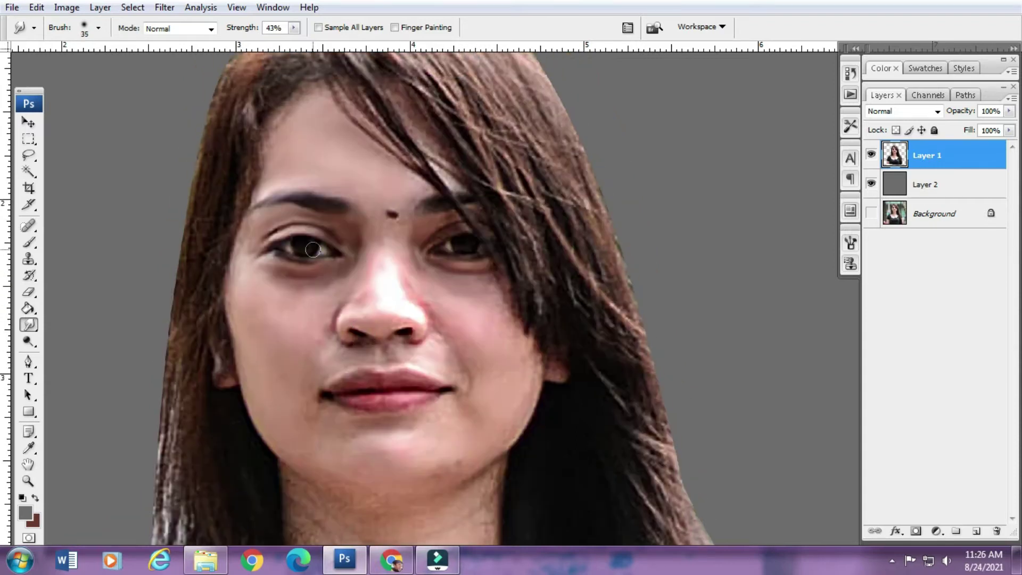
key("bracketright")
key("bracketright")
scroll(373, 293, "up", 2)
scroll(298, 362, "down", 5)
key("bracketright")
key("bracketright")
key("bracketright")
key("bracketright")
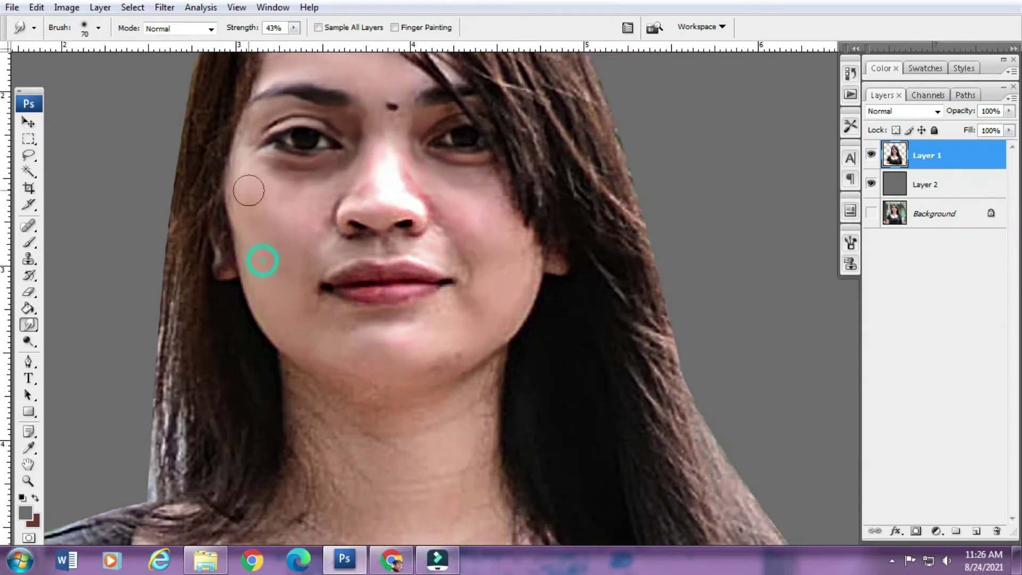
key("bracketleft")
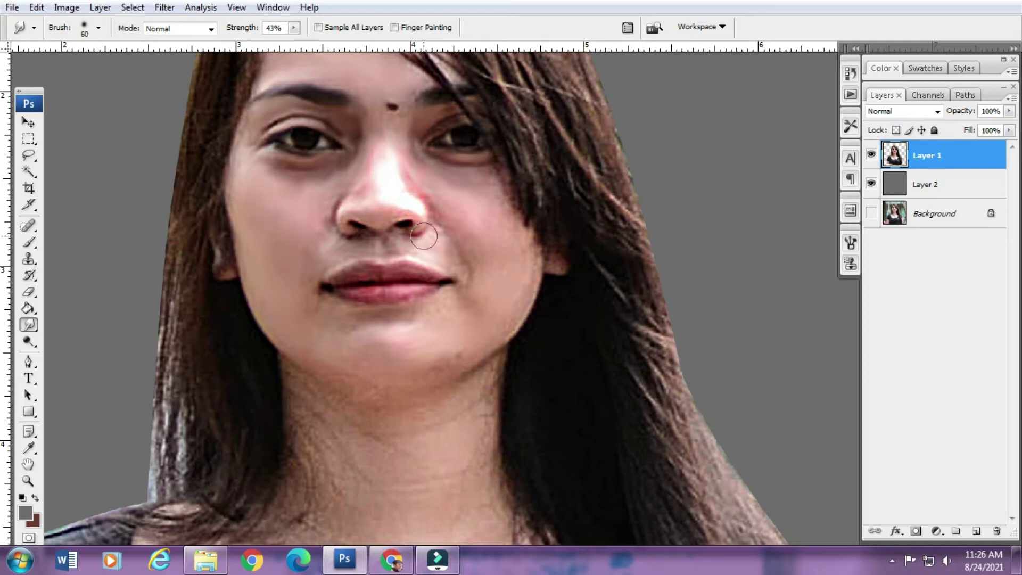
scroll(528, 301, "down", 1)
key("bracketright")
key("bracketright")
key("bracketright")
key("bracketleft")
key("bracketleft")
scroll(363, 224, "up", 1)
key("bracketleft")
key("bracketleft")
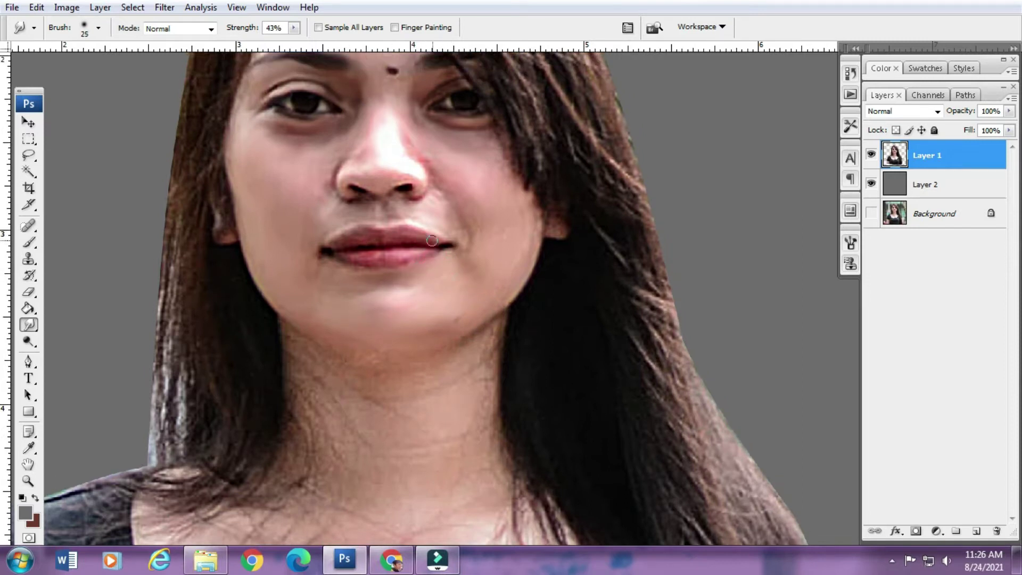
mouse_move(411, 239)
left_mouse_down()
mouse_move(355, 238)
mouse_move(365, 258)
mouse_move(407, 258)
left_mouse_up()
- Smooth the chin, the chin up to the cheek, and beside the nose
left_click_drag(326, 361, 340, 363)
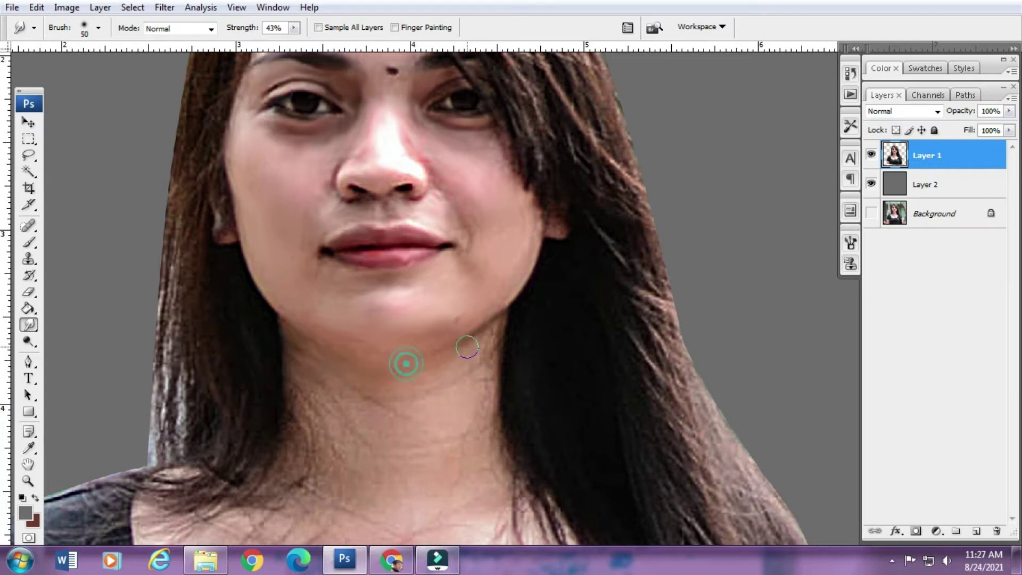
key("bracketleft")
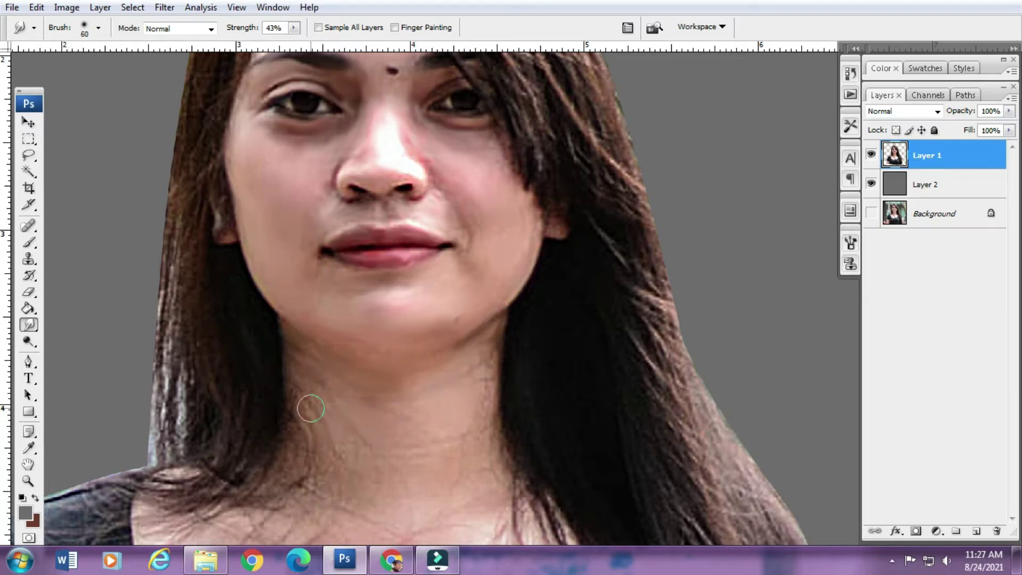
scroll(319, 362, "up", 3)
mouse_move(476, 338)
left_mouse_down()
mouse_move(479, 237)
mouse_move(444, 238)
left_mouse_up()
key("bracketleft")
key("bracketleft")
key("bracketleft")
left_click_drag(423, 196, 415, 218)
- Smooth the neck and nearby hair with a much larger brush
key("bracketright")
scroll(272, 243, "down", 3)
scroll(282, 292, "up", 1)
key("bracketright")
key("bracketright")
key("bracketright")
left_click_drag(337, 370, 387, 346)
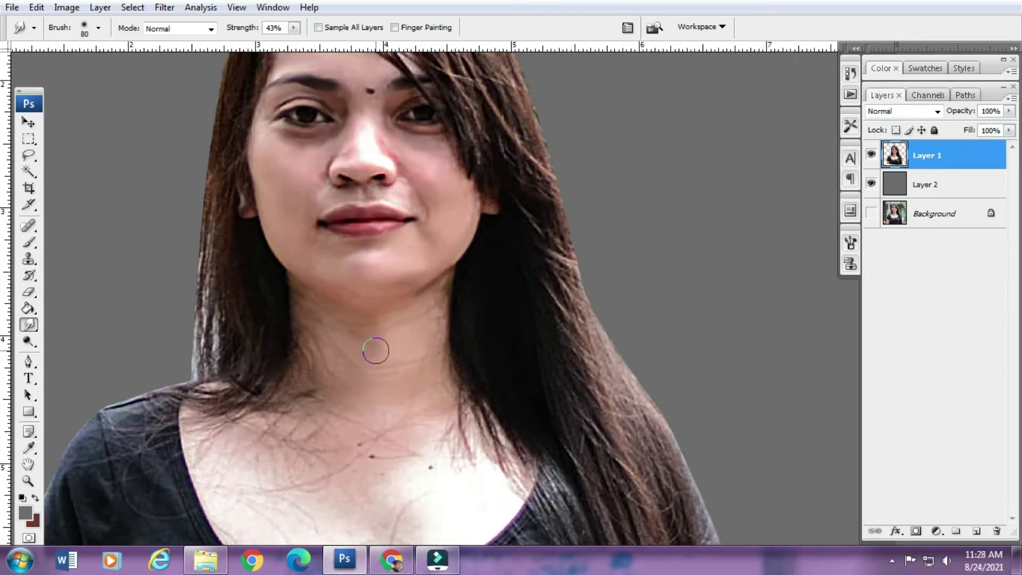
left_click_drag(289, 388, 243, 399)
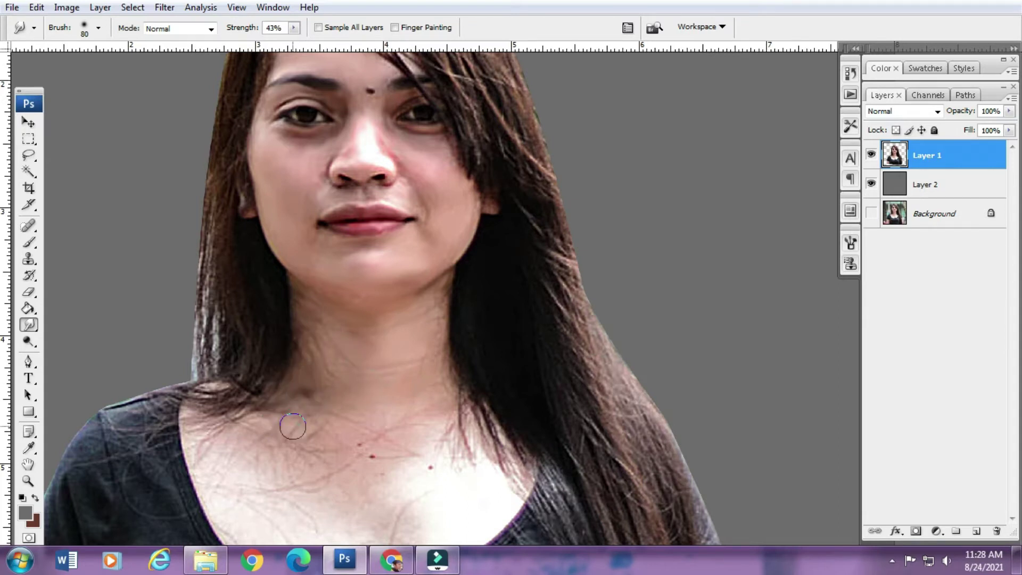
- Select the gray background with the Magic Wand
key("bracketleft")
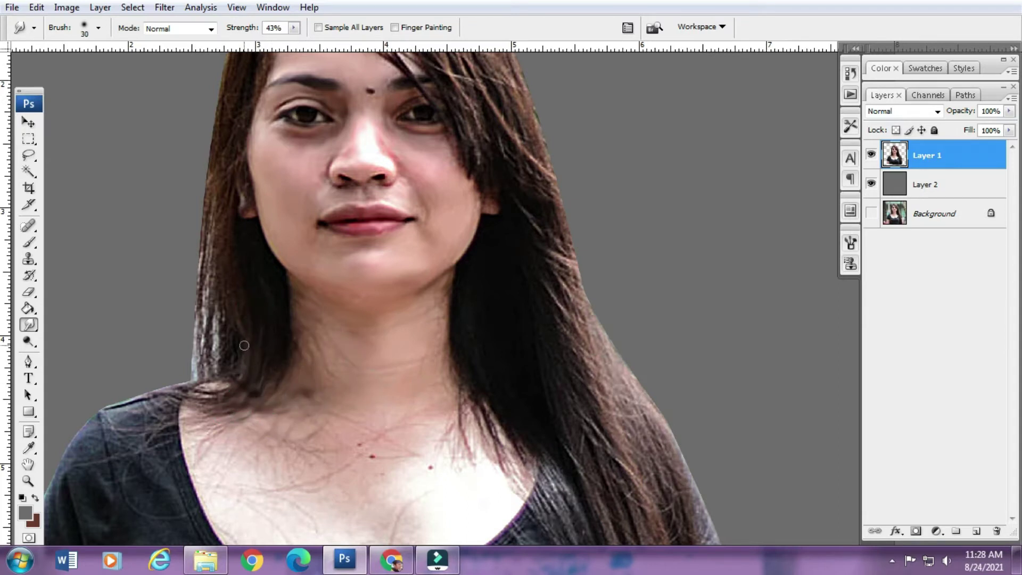
scroll(353, 120, "up", 5)
key("w")
left_click(515, 160)
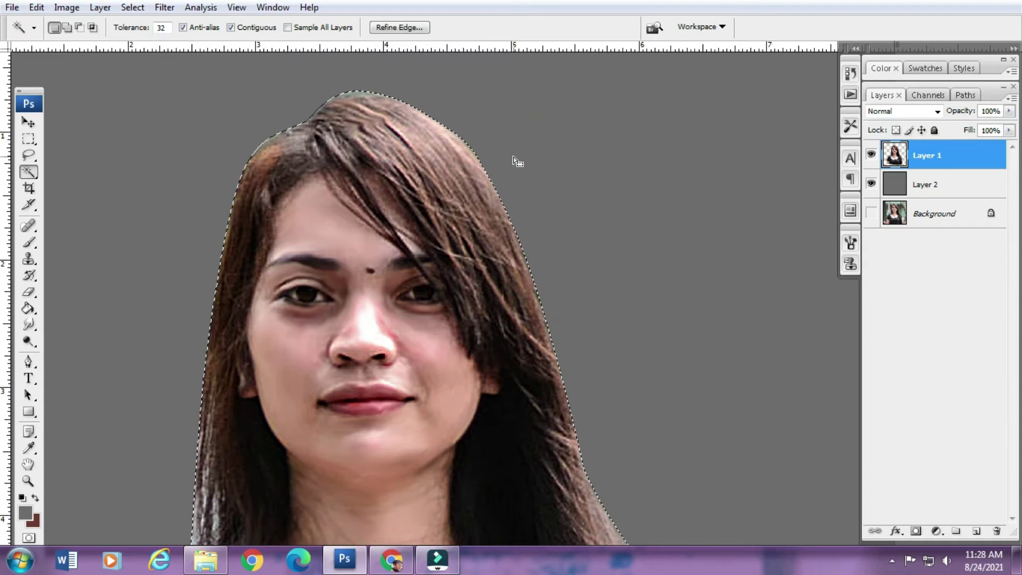
- Invert the selection so edits affect only the woman
key("r")
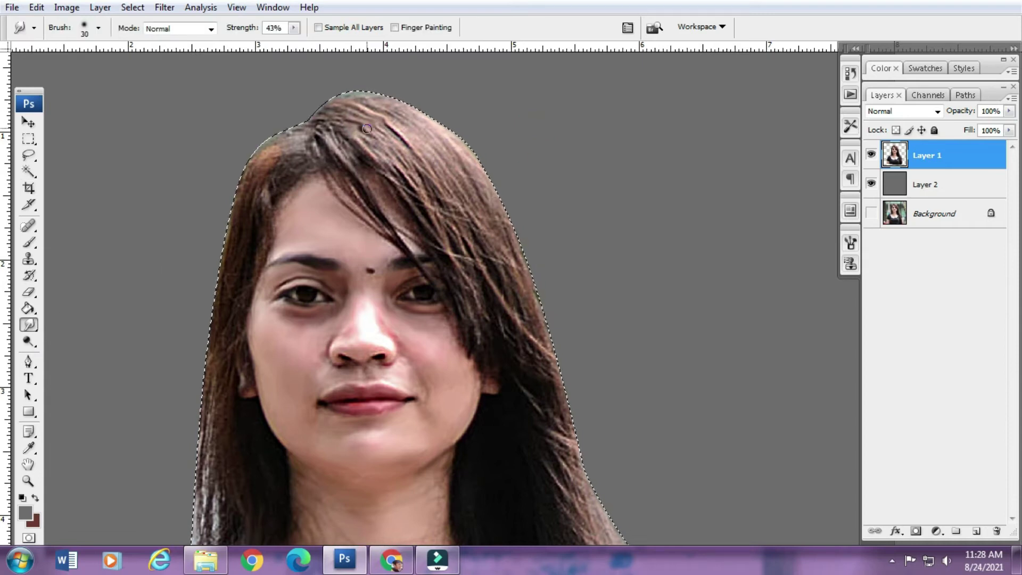
scroll(450, 141, "down", 3)
key("m")
right_click(391, 85)
left_click(437, 112)
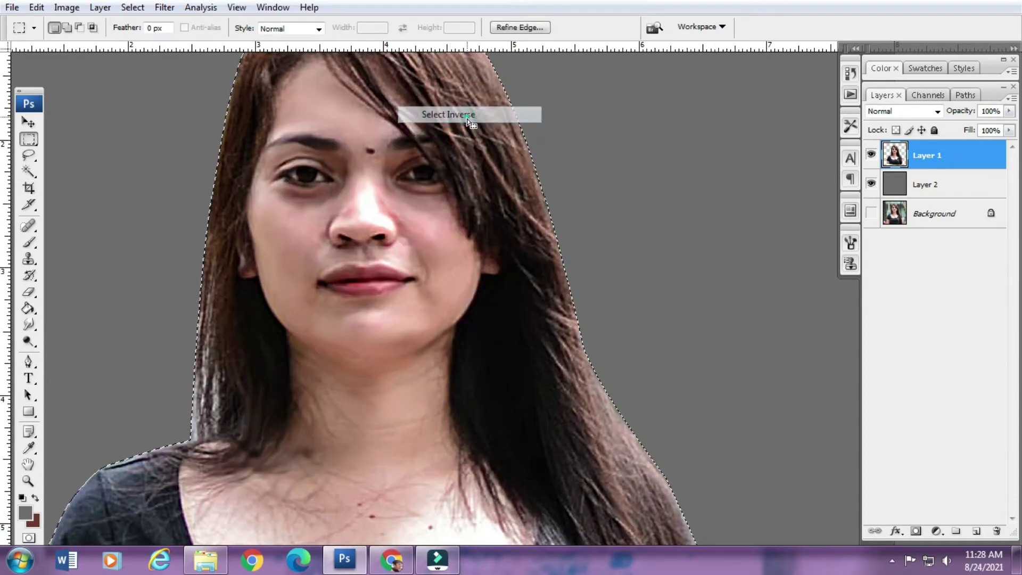
scroll(428, 253, "up", 4)
- Smudge the hair along the top-left and left edges
key("r")
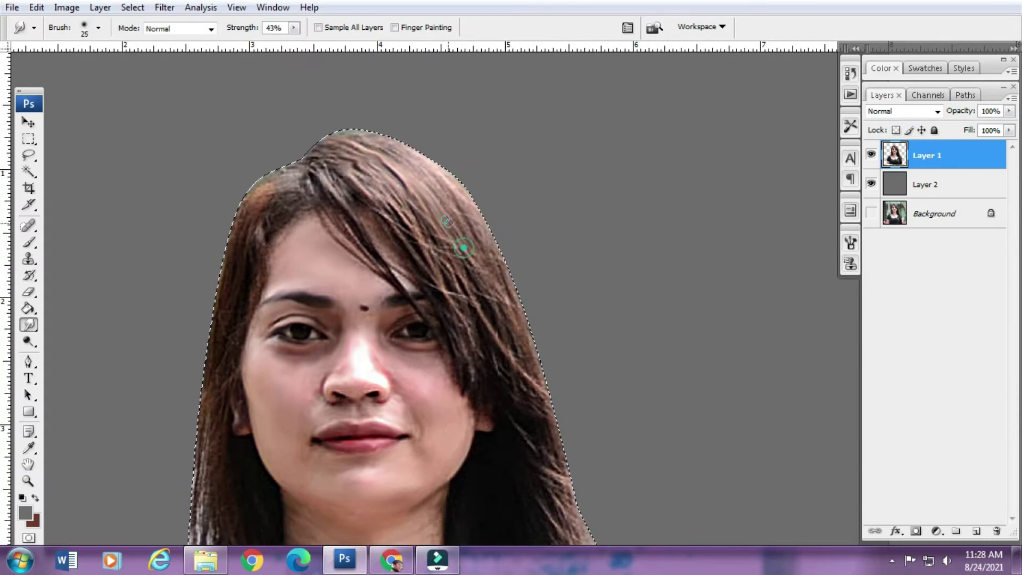
key("bracketleft")
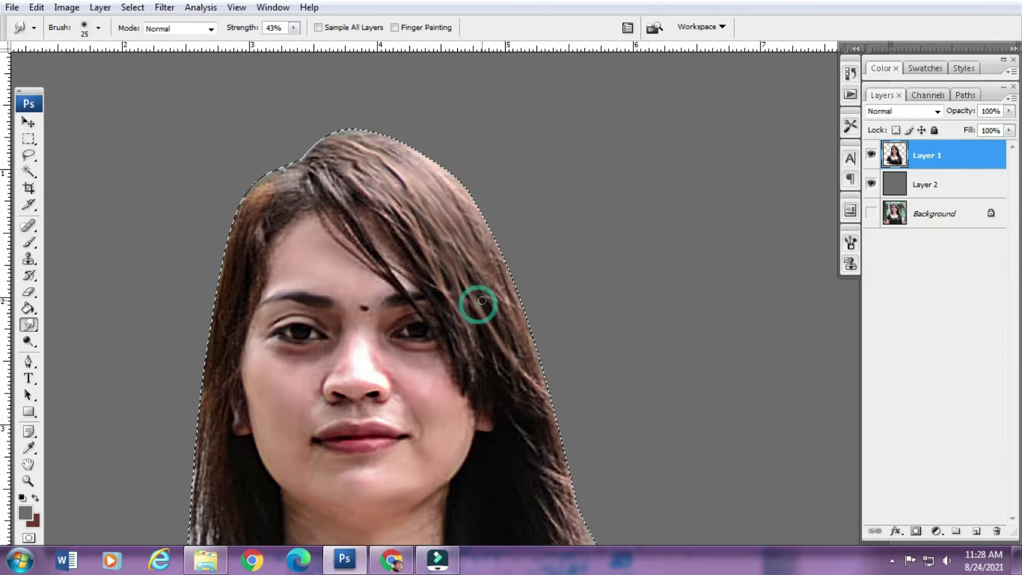
key("bracketright")
left_click_drag(280, 188, 233, 255)
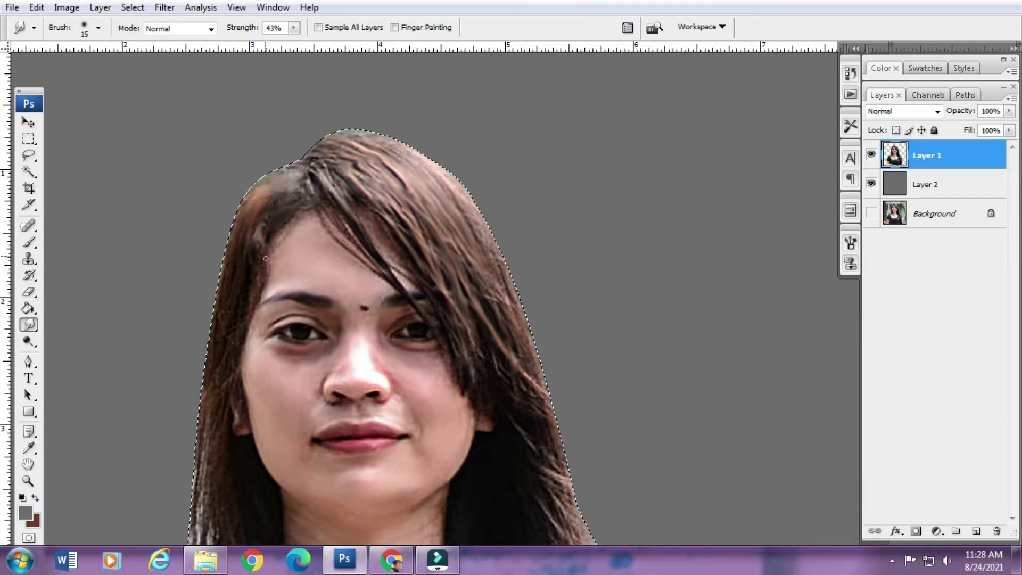
key("bracketleft")
left_click_drag(238, 303, 266, 201)
key("bracketright")
key("bracketleft")
left_click(288, 206)
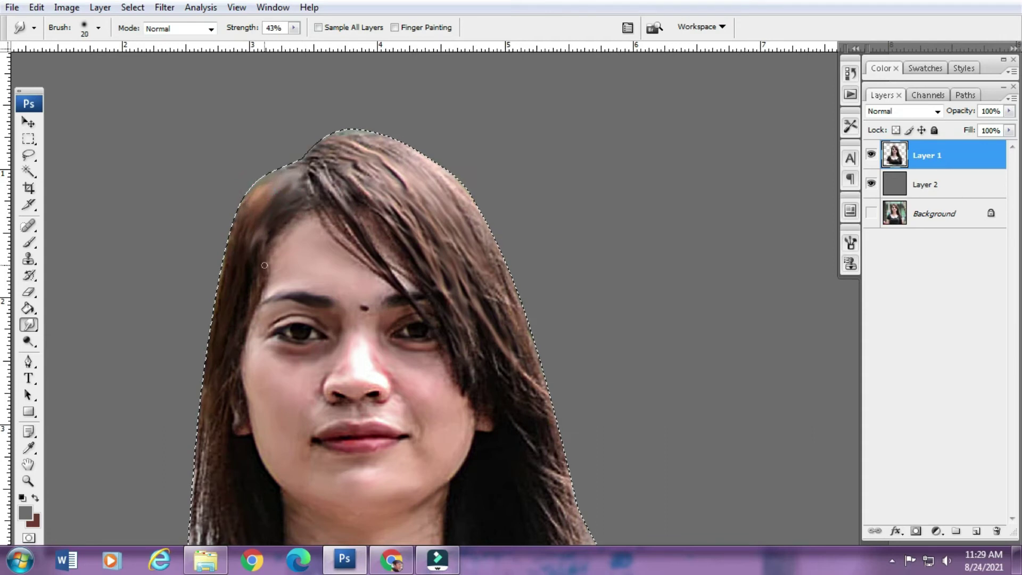
- Smudge the hair across the top of the head
scroll(231, 342, "down", 2)
key("bracketright")
key("bracketright")
mouse_move(308, 133)
left_mouse_down()
mouse_move(357, 81)
mouse_move(409, 178)
mouse_move(479, 191)
mouse_move(473, 201)
left_mouse_up()
key("bracketright")
scroll(479, 192, "down", 1)
key("bracketleft")
scroll(410, 175, "up", 2)
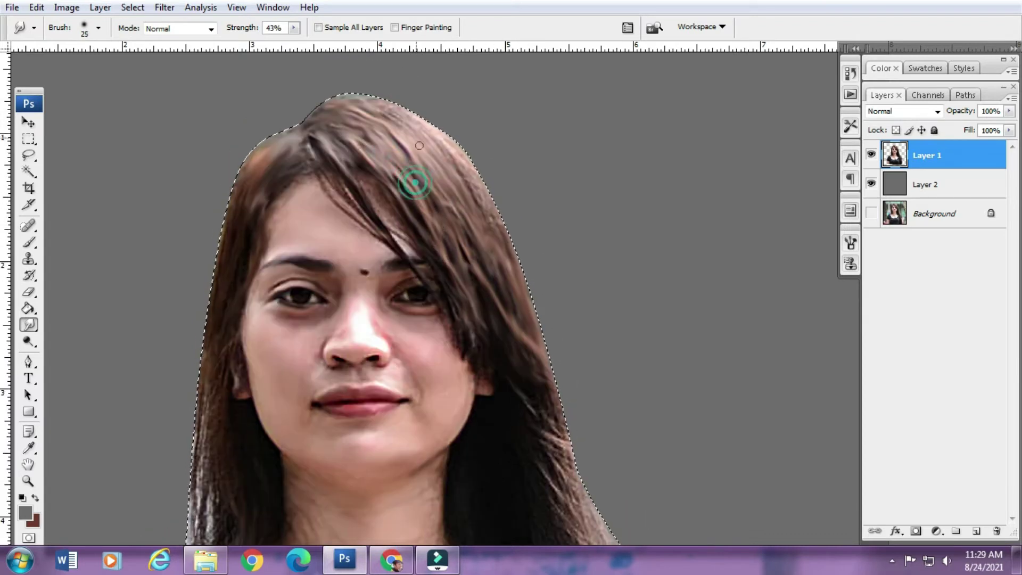
left_click_drag(448, 146, 330, 103)
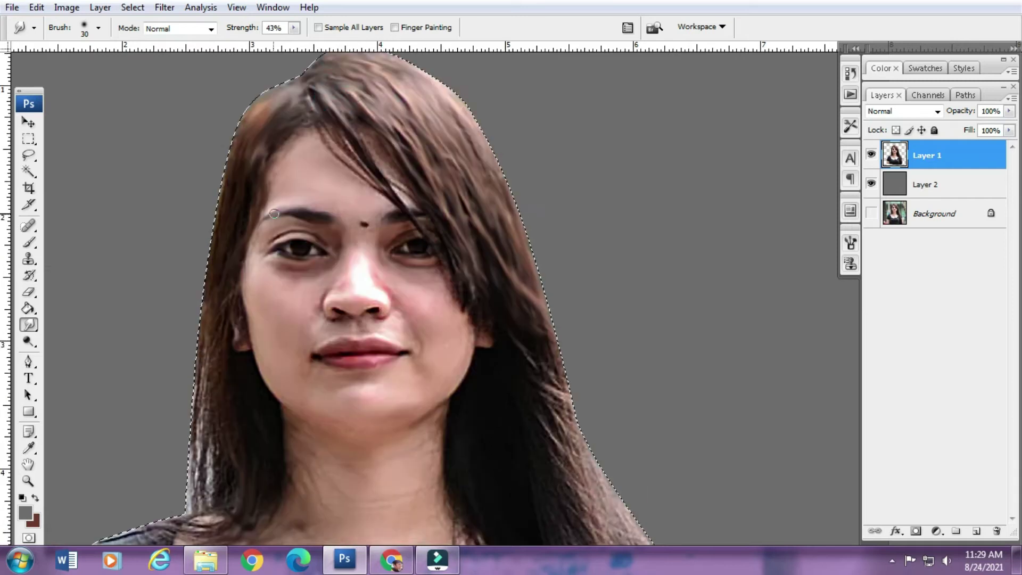
- Smudge the hair beside the right cheek and soften around the eyebrow
scroll(440, 227, "down", 5)
key("bracketleft")
key("bracketleft")
key("bracketleft")
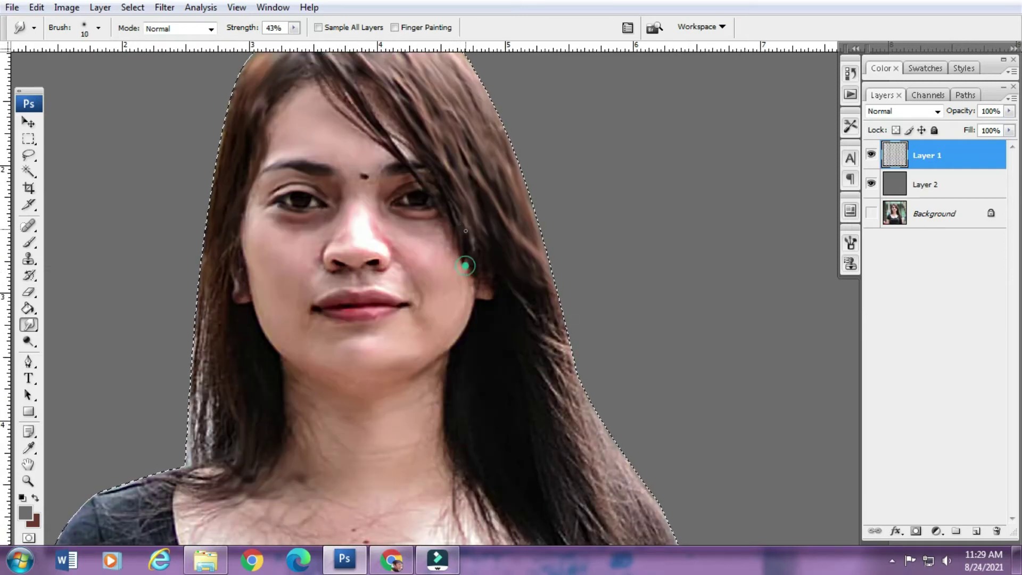
left_click_drag(466, 271, 452, 213)
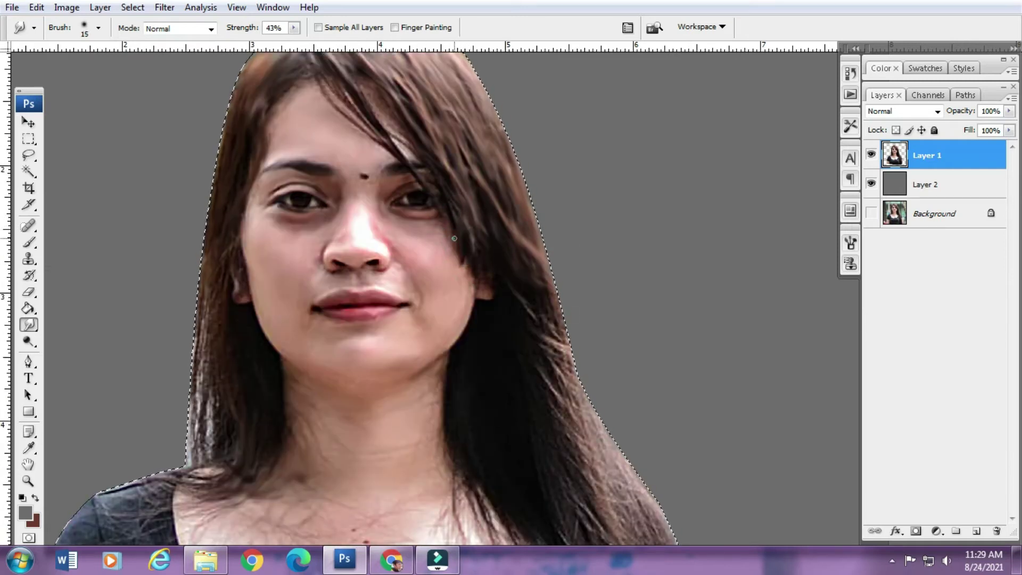
scroll(361, 168, "up", 3)
key("bracketright")
key("bracketright")
key("bracketright")
- Smooth the nose bridge, both cheeks and under the left eye
key("bracketright")
scroll(388, 168, "down", 2)
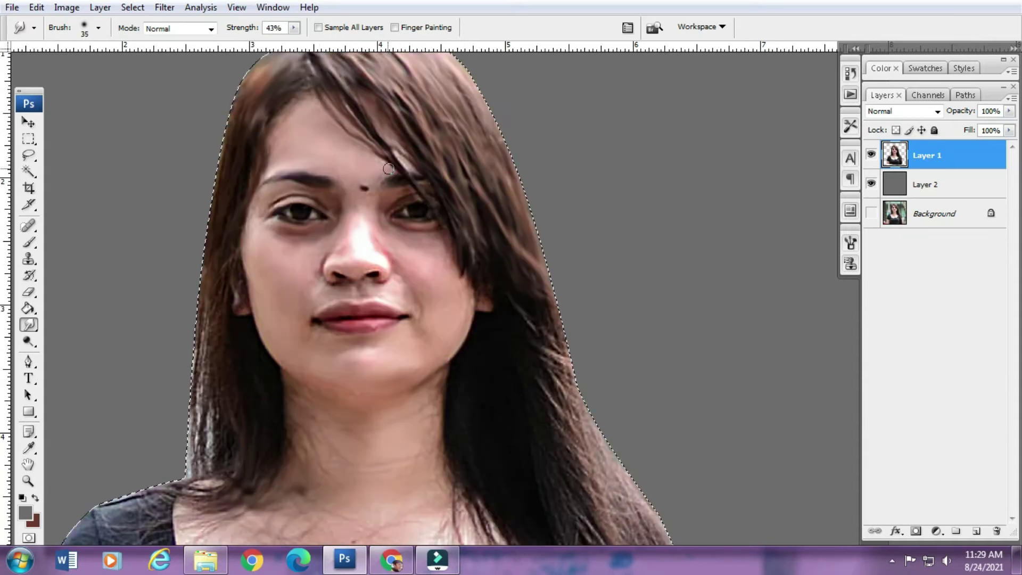
mouse_move(396, 182)
left_mouse_down()
mouse_move(390, 212)
mouse_move(356, 211)
left_mouse_up()
key("bracketright")
key("bracketright")
key("bracketright")
key("bracketright")
left_click_drag(429, 246, 429, 285)
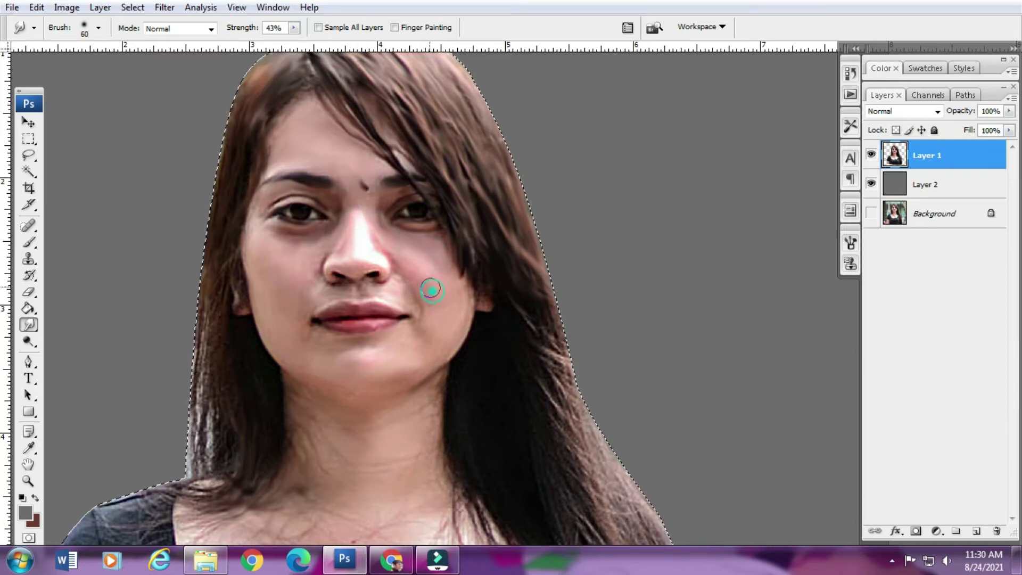
key("bracketright")
left_click_drag(282, 290, 288, 292)
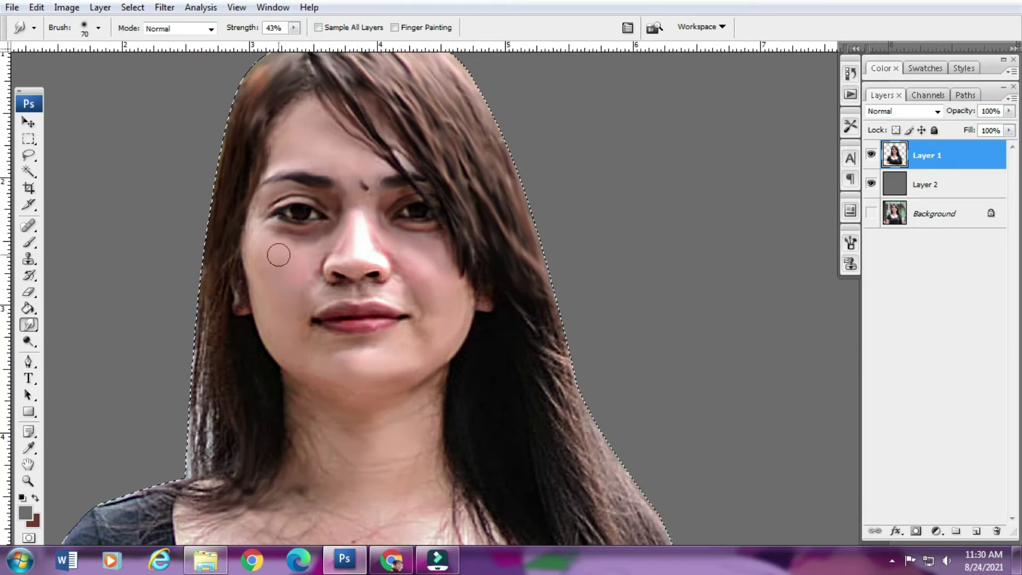
key("bracketleft")
key("bracketleft")
left_click_drag(287, 240, 300, 261)
- Smudge around the nostril and lips with smaller brush sizes
left_click(892, 560)
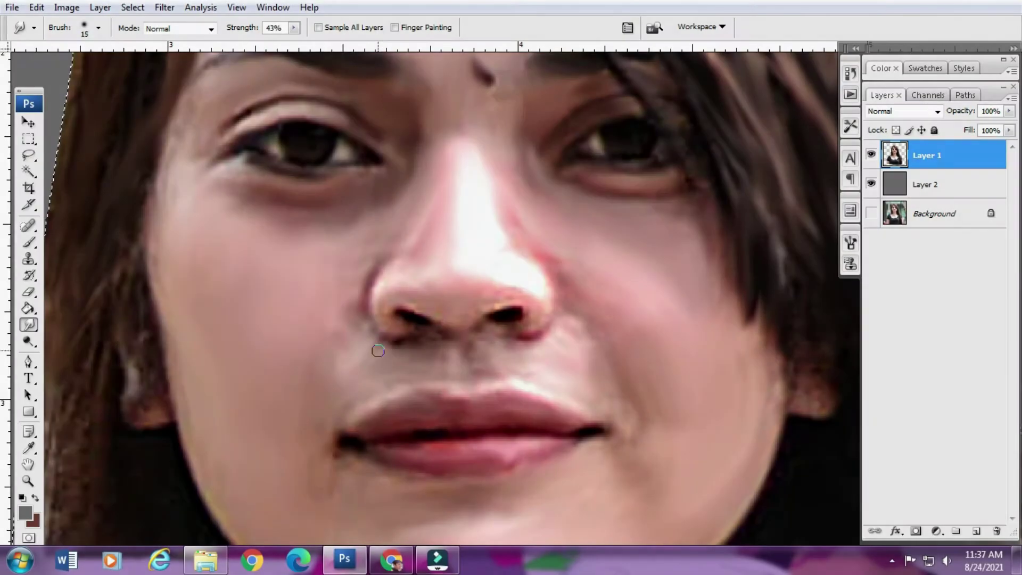
key("bracketleft")
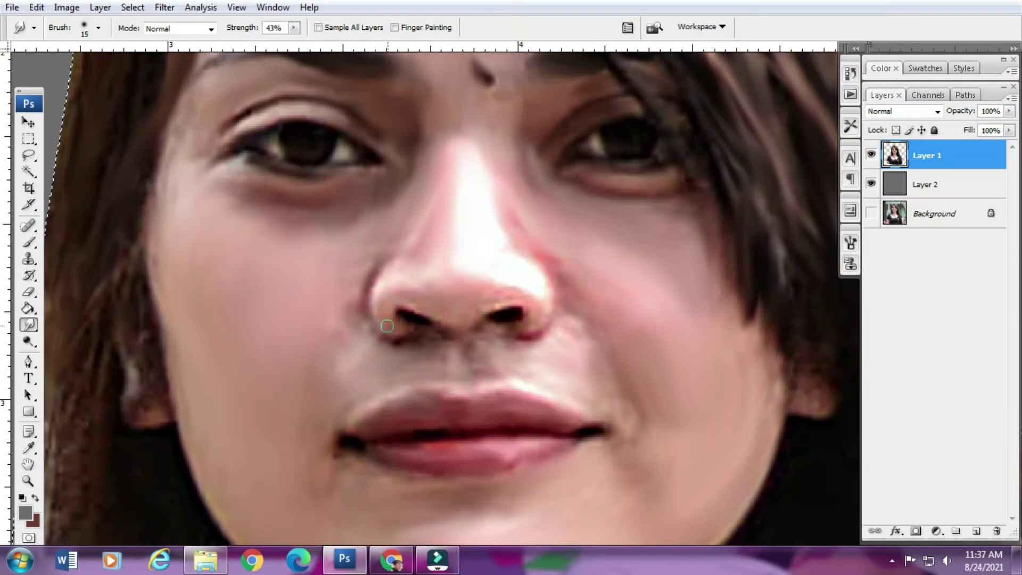
key("bracketright")
key("bracketright")
key("bracketleft")
key("bracketleft")
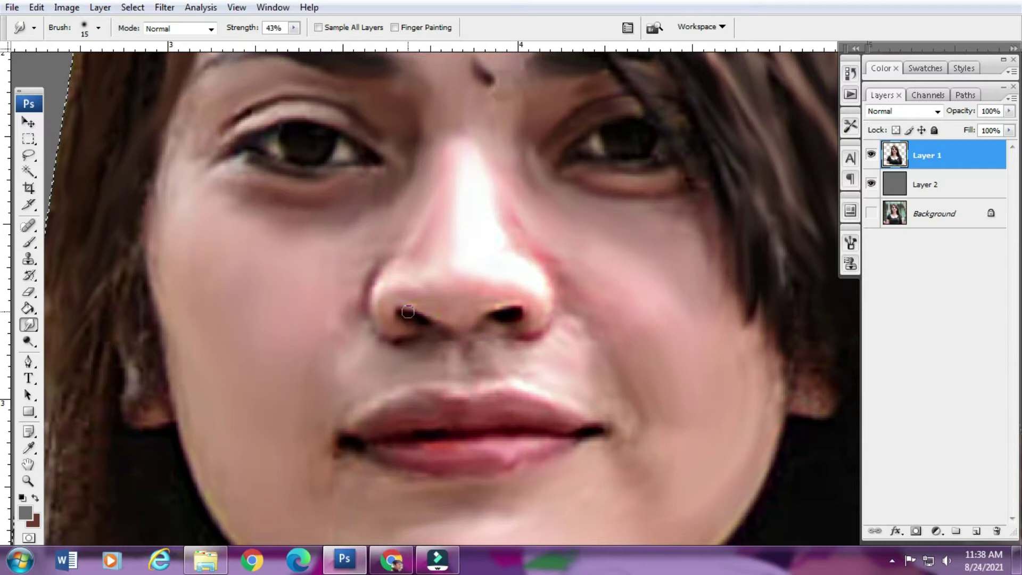
scroll(549, 279, "down", 1)
key("bracketright")
key("bracketright")
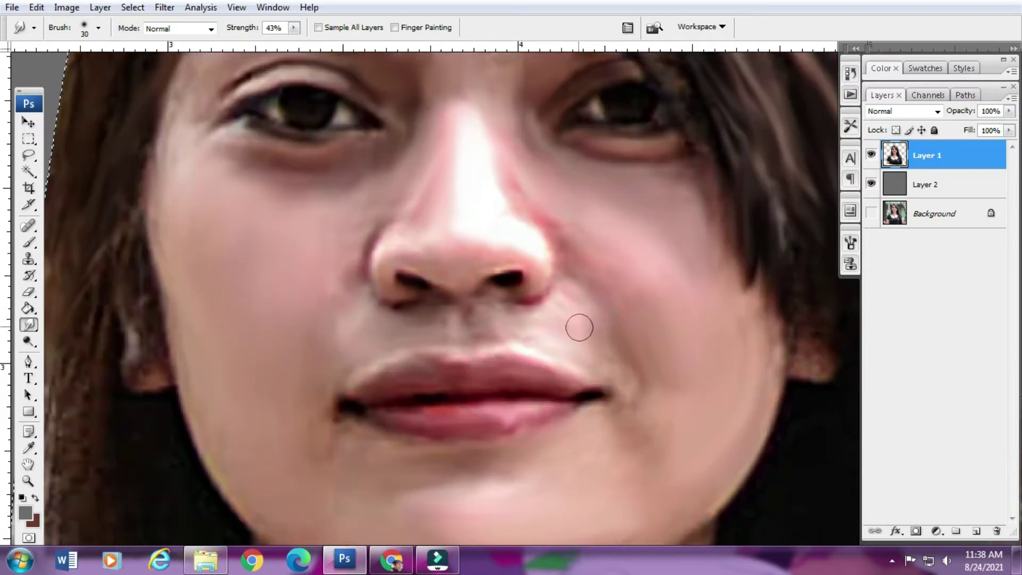
key("bracketleft")
key("bracketleft")
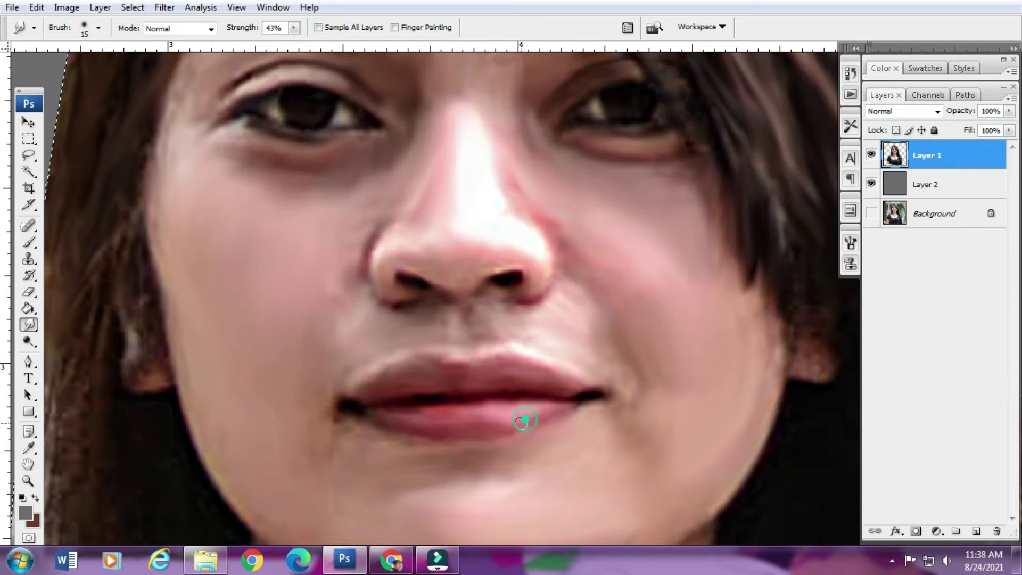
key("bracketleft")
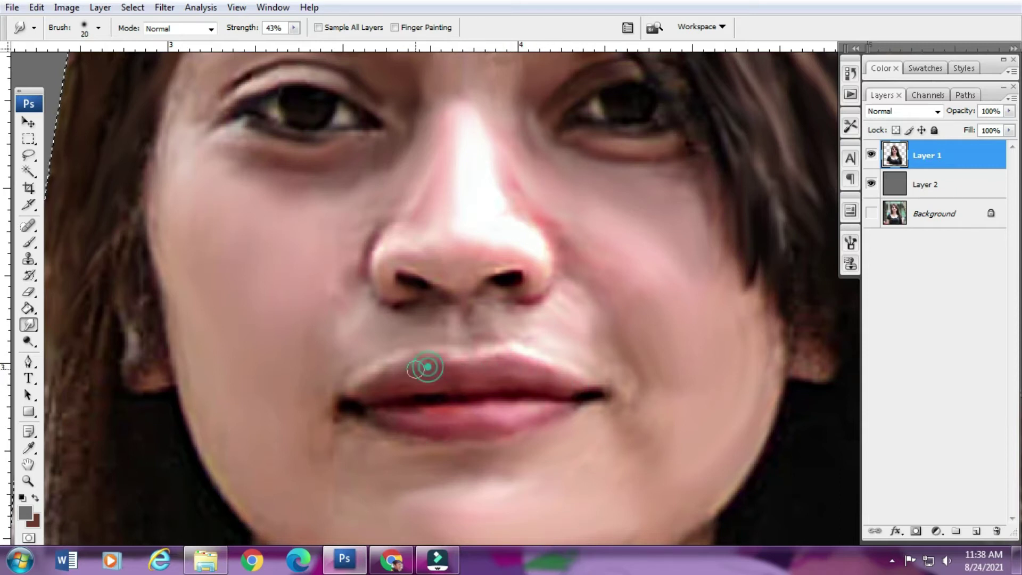
- Zoom out and smudge the skin on the lower face
key("ctrl+minus")
key("bracketright")
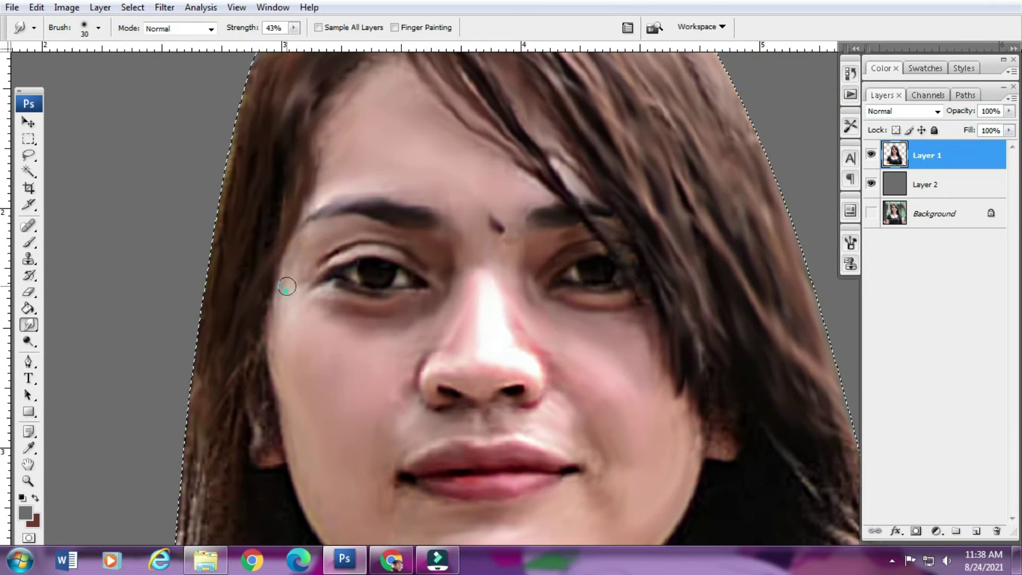
scroll(277, 298, "down", 1)
key("bracketleft")
scroll(228, 390, "down", 1)
left_click(258, 408)
key("bracketright")
key("bracketright")
scroll(203, 341, "down", 5)
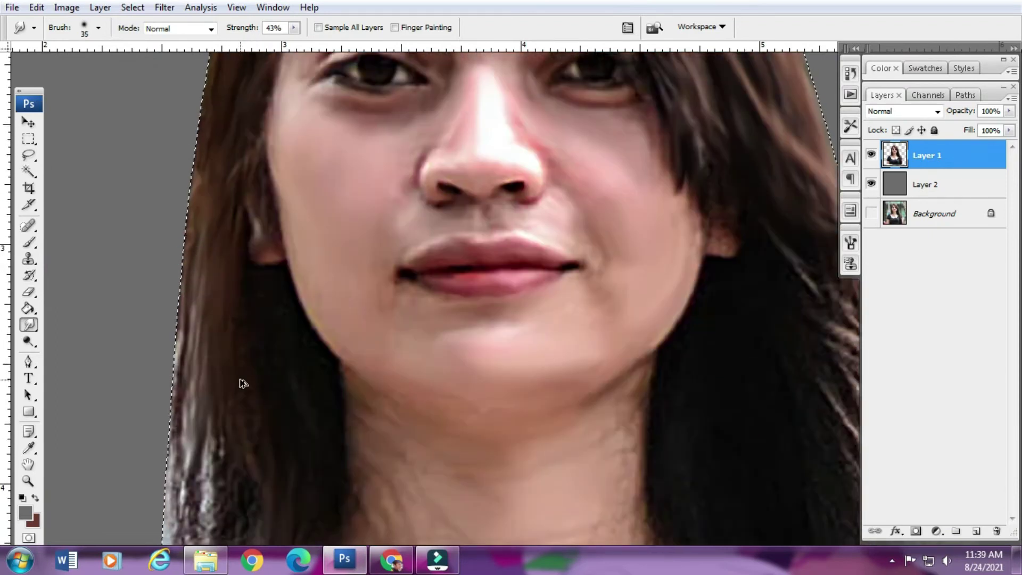
key("ctrl+minus")
key("bracketleft")
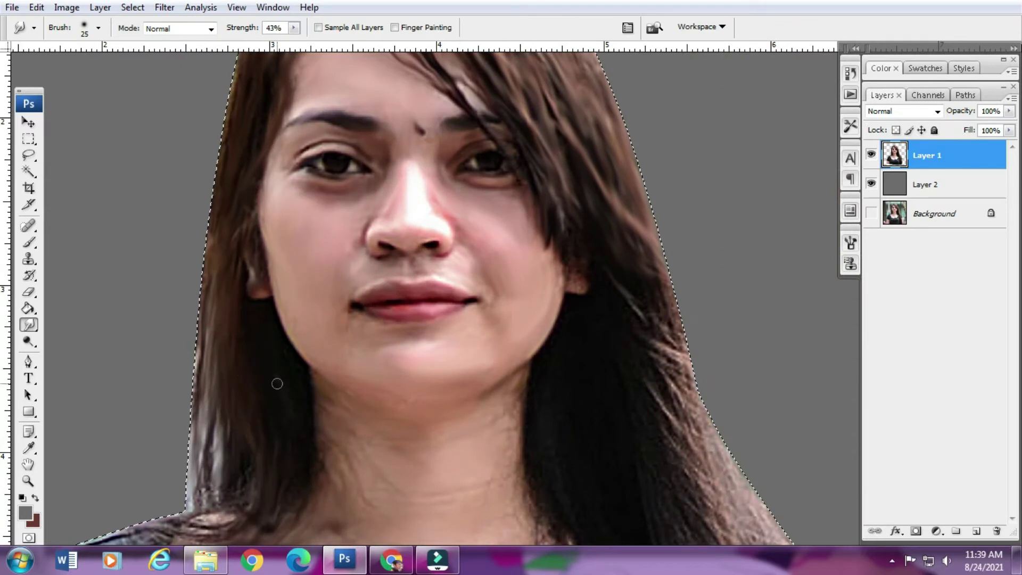
- Smudge the left hair edge into soft strands
key("bracketright")
key("bracketright")
scroll(269, 305, "down", 2)
mouse_move(267, 434)
left_mouse_down()
mouse_move(212, 267)
mouse_move(221, 304)
left_mouse_up()
scroll(266, 239, "up", 8)
key("bracketleft")
key("bracketleft")
left_click_drag(313, 177, 340, 167)
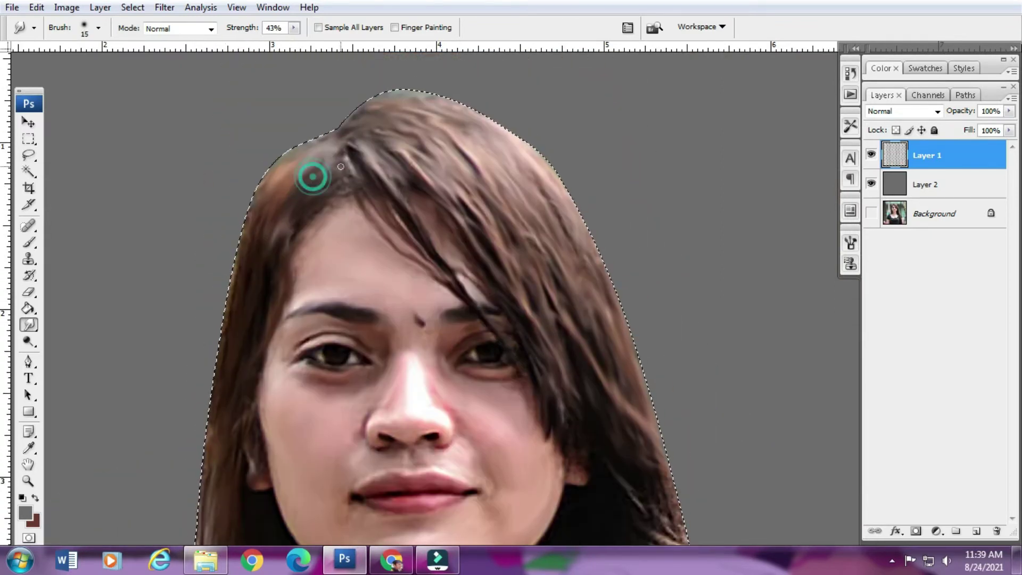
- Blend the hairline near the eyebrow with a finer brush
left_click(338, 200)
key("bracketleft")
key("bracketleft")
left_click_drag(347, 308, 357, 312)
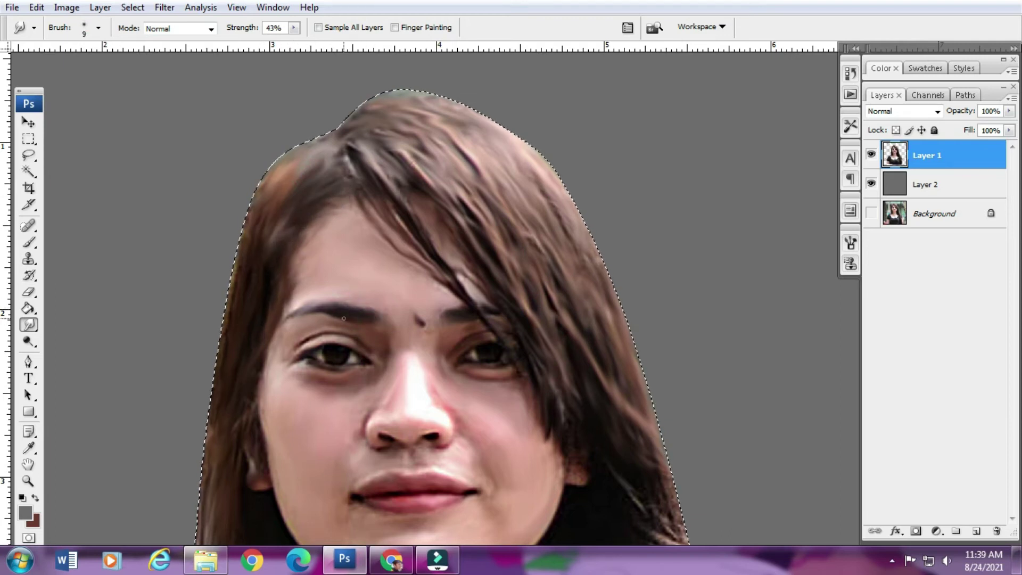
key("bracketright")
key("bracketright")
scroll(324, 240, "down", 3)
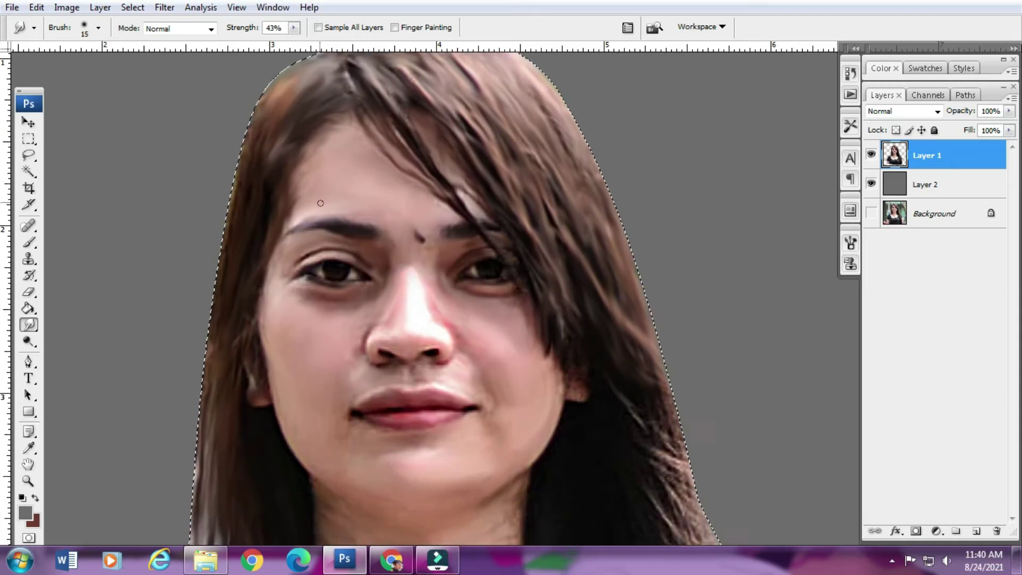
left_click(471, 270)
- Zoom out and smudge the cheek and chest skin
key("bracketleft")
key("bracketright")
key("bracketright")
key("bracketright")
key("ctrl+minus")
key("bracketright")
key("bracketright")
left_click(481, 267)
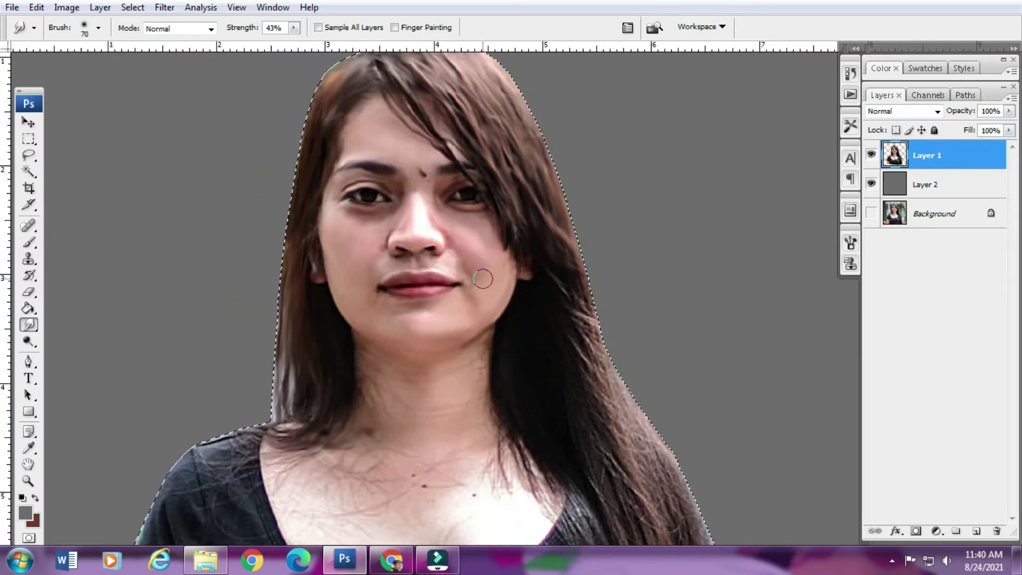
key("bracketleft")
key("bracketleft")
key("bracketleft")
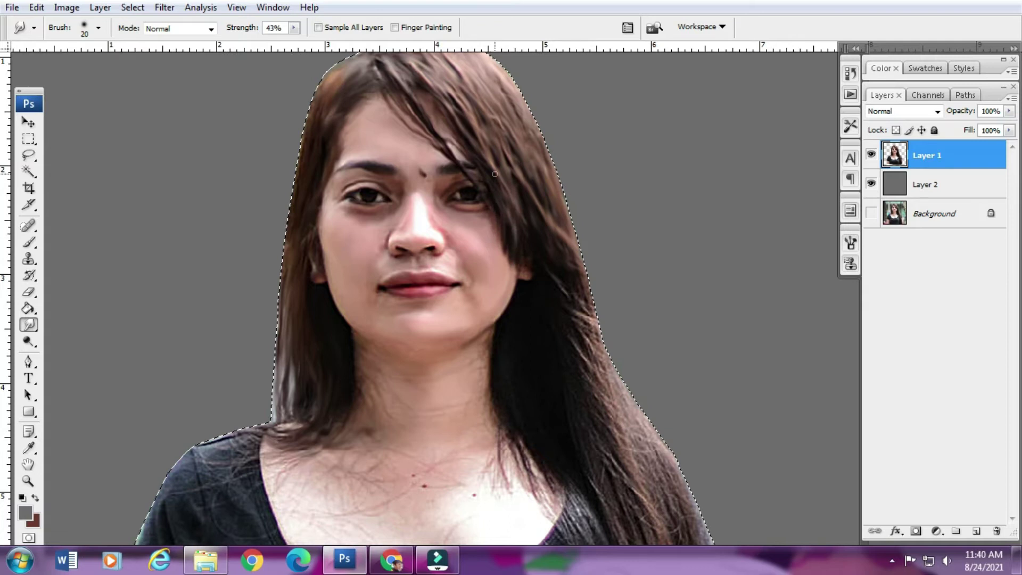
key("bracketright")
key("bracketright")
key("bracketright")
scroll(365, 393, "down", 3)
left_click(365, 406)
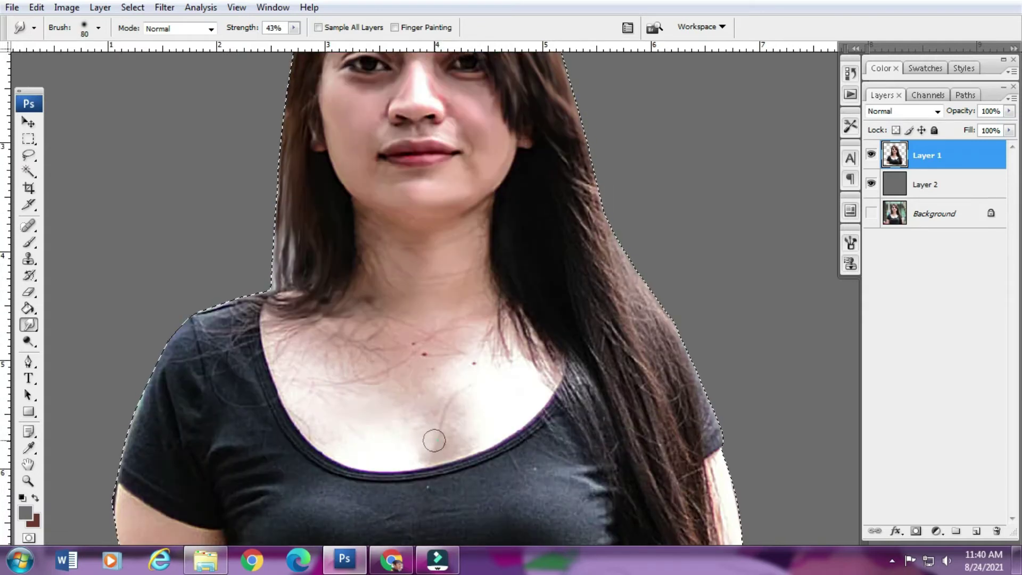
- Smudge away the red chest spots and smooth the left and middle of the black shirt
key("bracketleft")
key("bracketleft")
left_click_drag(455, 321, 423, 353)
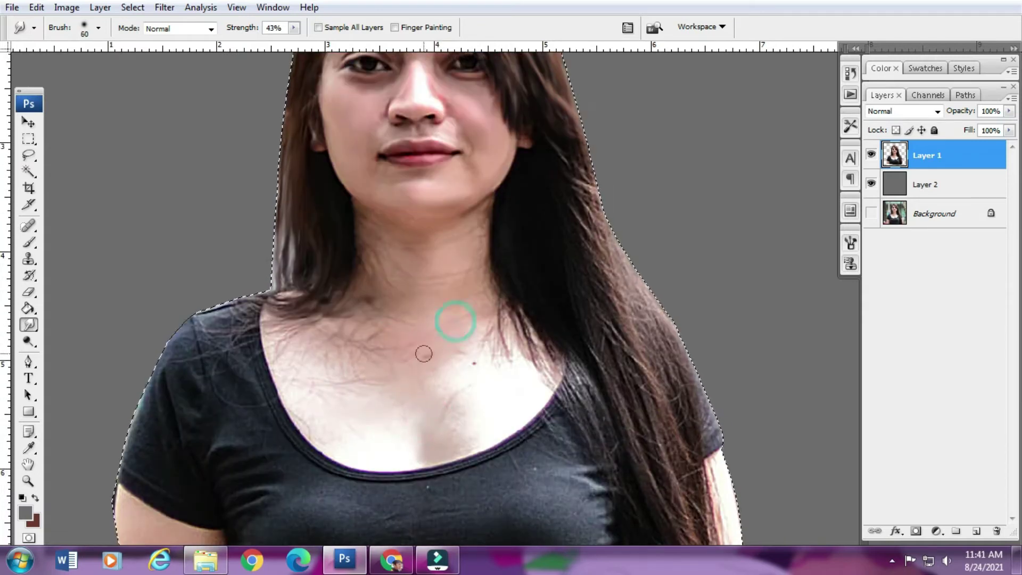
key("bracketleft")
key("bracketleft")
scroll(235, 353, "down", 3)
left_click(235, 354)
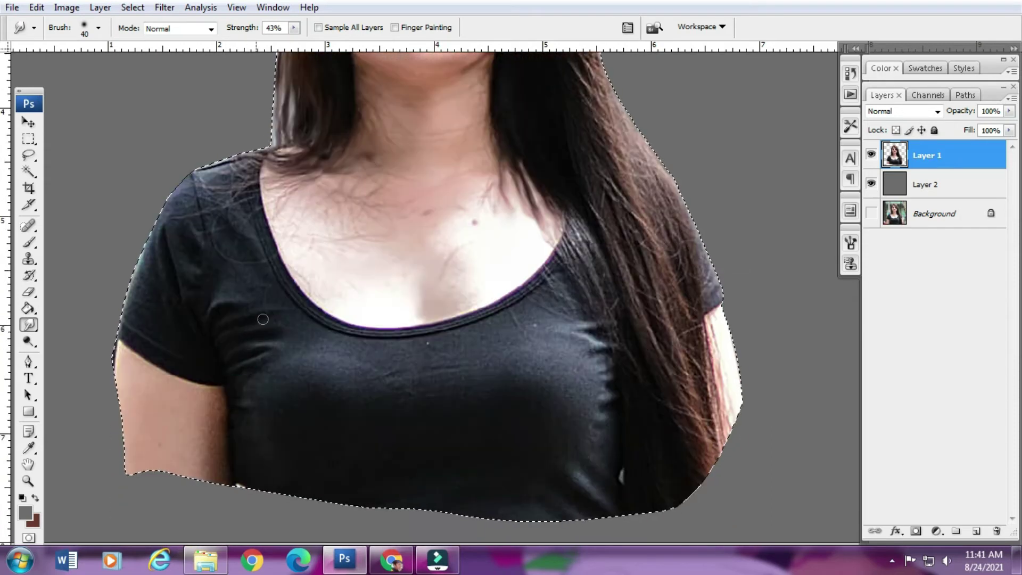
left_click(228, 376)
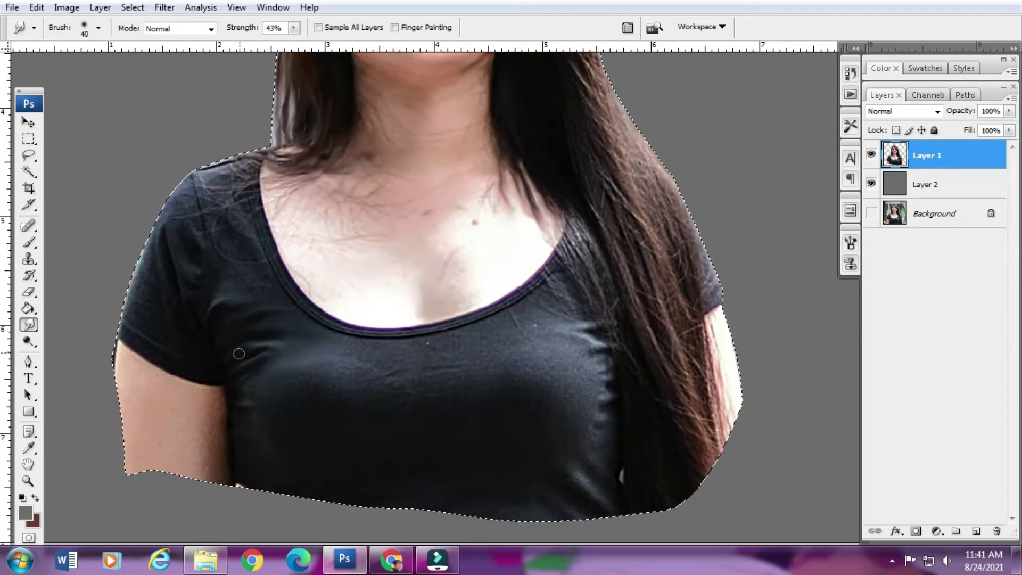
key("bracketright")
key("bracketright")
key("bracketright")
left_click(314, 366)
- Lower Smudge Strength to 16% and smooth the shirt fabric down to its lower part
left_click(319, 384)
key("bracketleft")
key("1")
key("6")
left_click(392, 403)
key("bracketright")
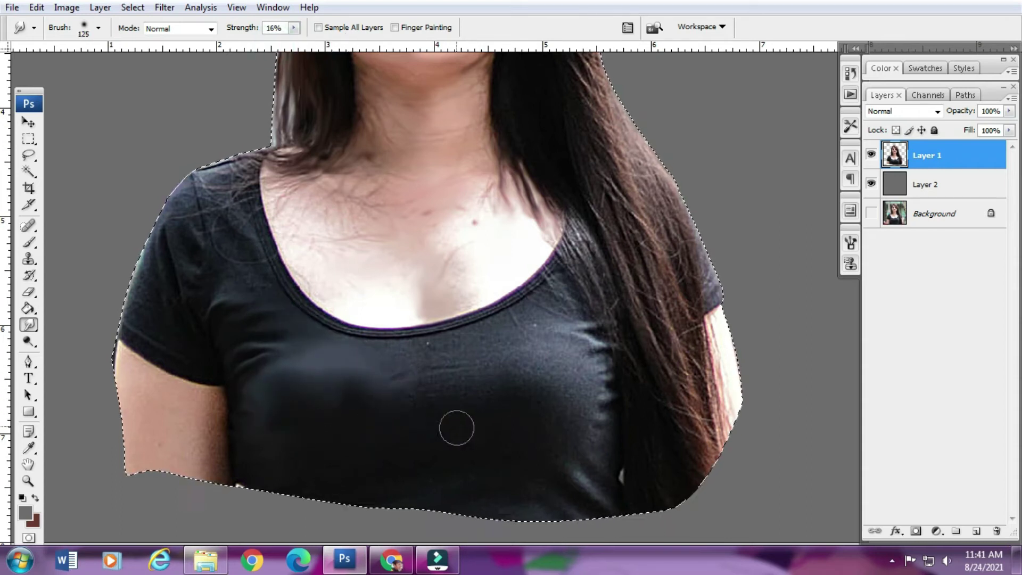
left_click(364, 423)
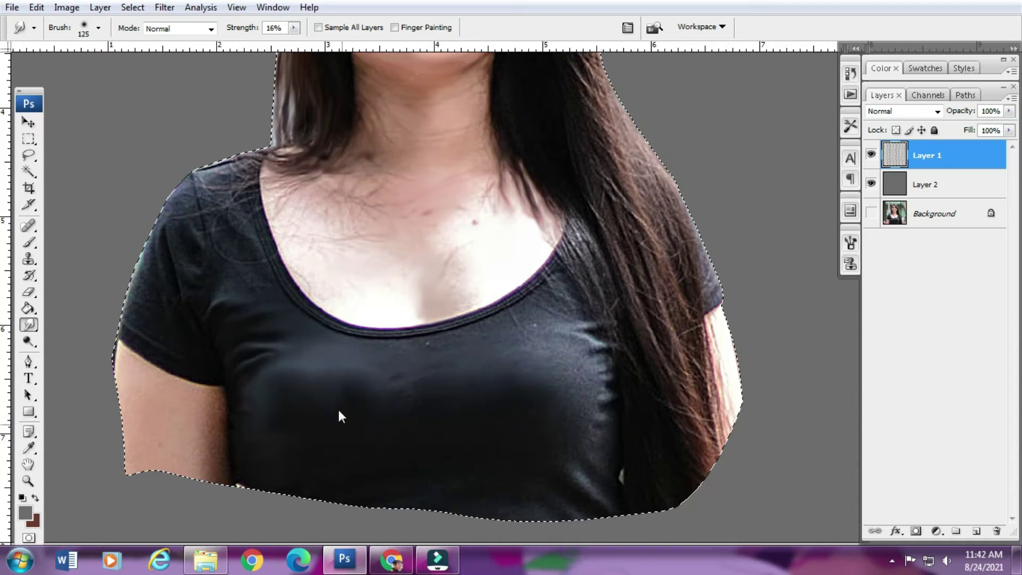
key("bracketright")
key("bracketright")
key("ctrl+minus")
key("bracketleft")
key("bracketleft")
key("bracketleft")
- Smudge along the neckline and the left shoulder edge of the shirt
left_click(452, 357)
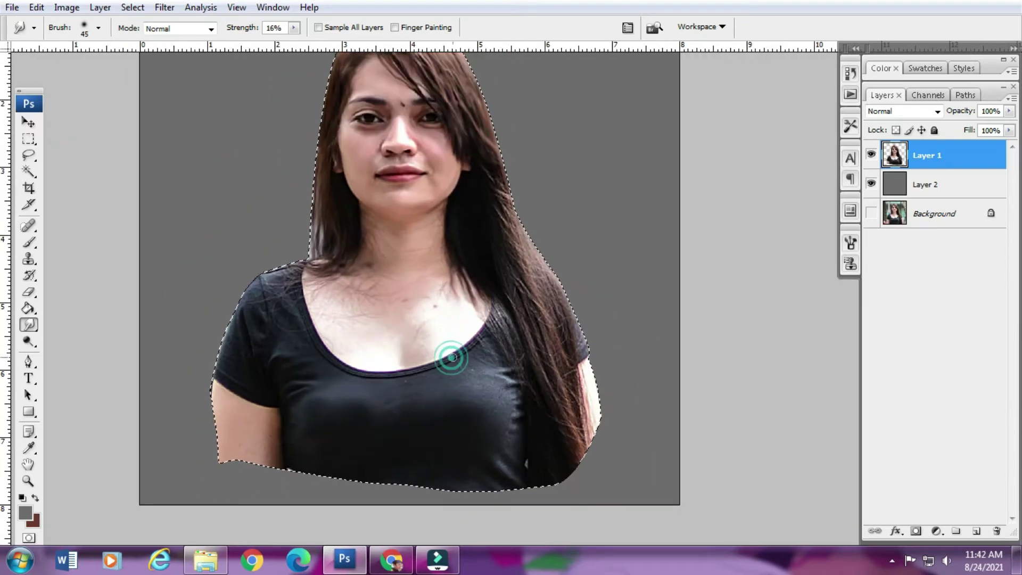
key("bracketright")
key("bracketright")
key("bracketright")
key("bracketleft")
key("bracketleft")
key("bracketleft")
left_click(278, 372)
key("bracketleft")
key("bracketleft")
left_click(322, 269)
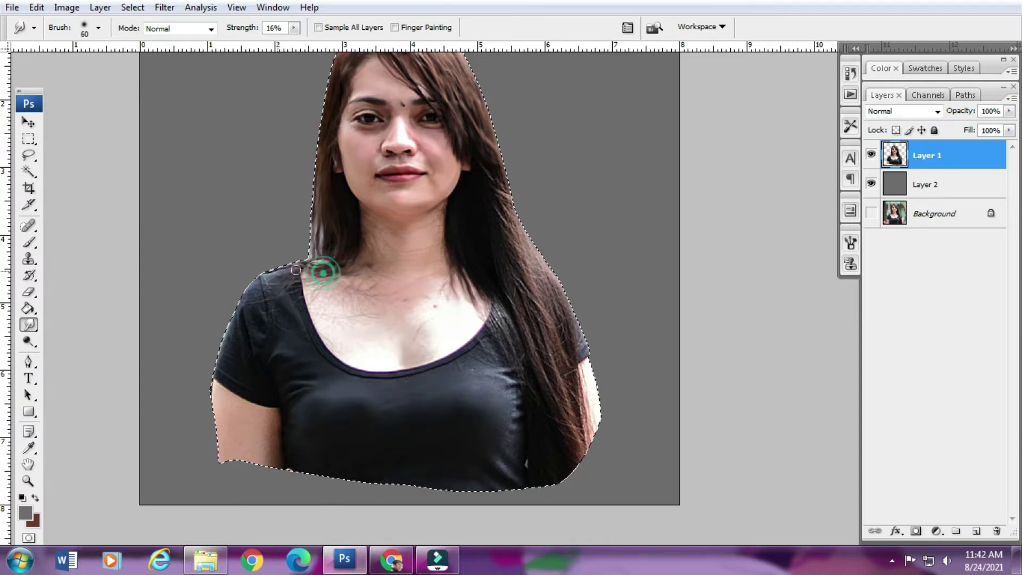
key("bracketright")
key("bracketright")
left_click(258, 320)
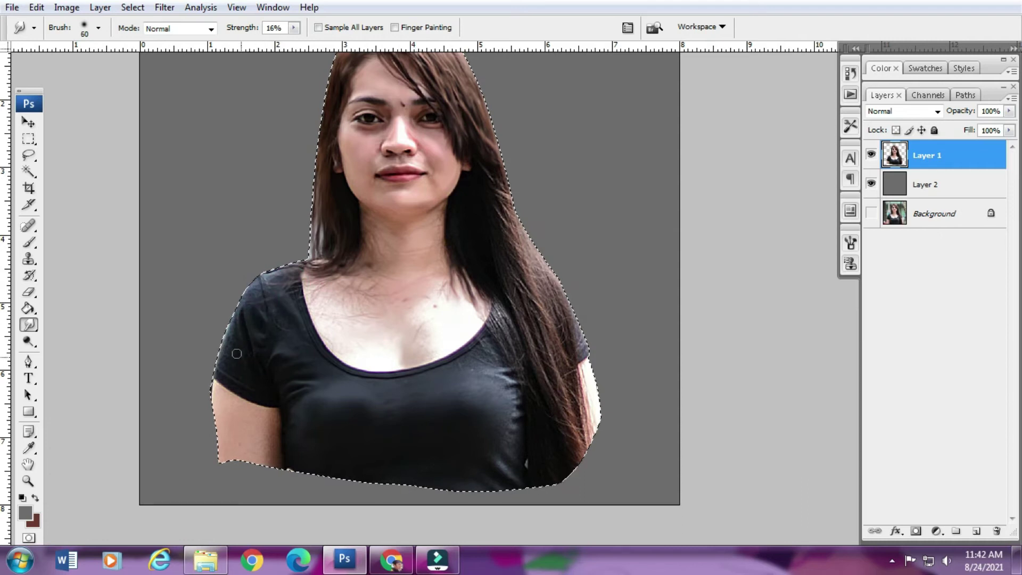
left_click_drag(242, 330, 258, 288)
- Blend the light hair strands beside the neckline into the chest
scroll(275, 333, "up", 1)
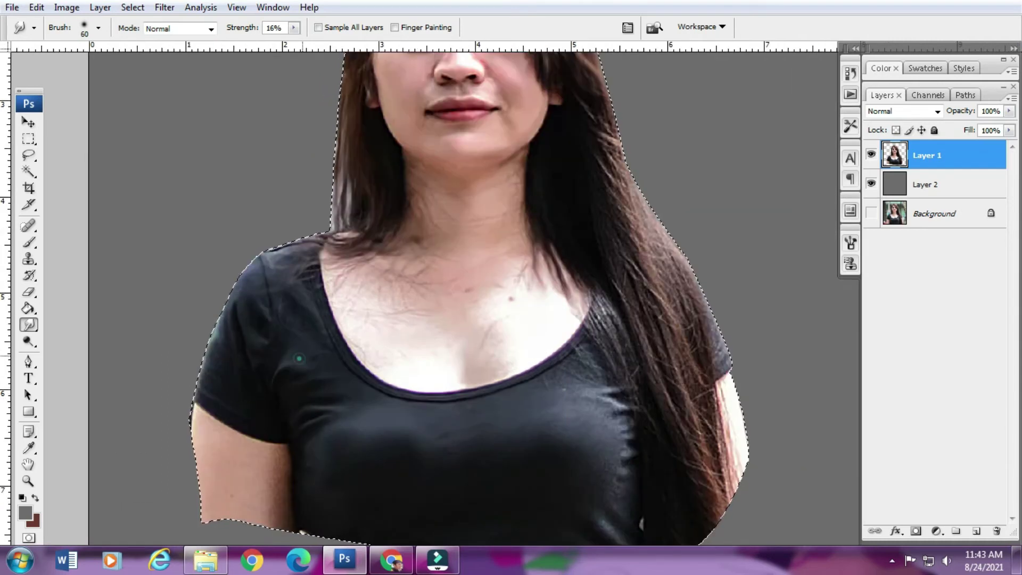
left_click_drag(601, 328, 615, 345)
key("bracketleft")
scroll(613, 452, "down", 1)
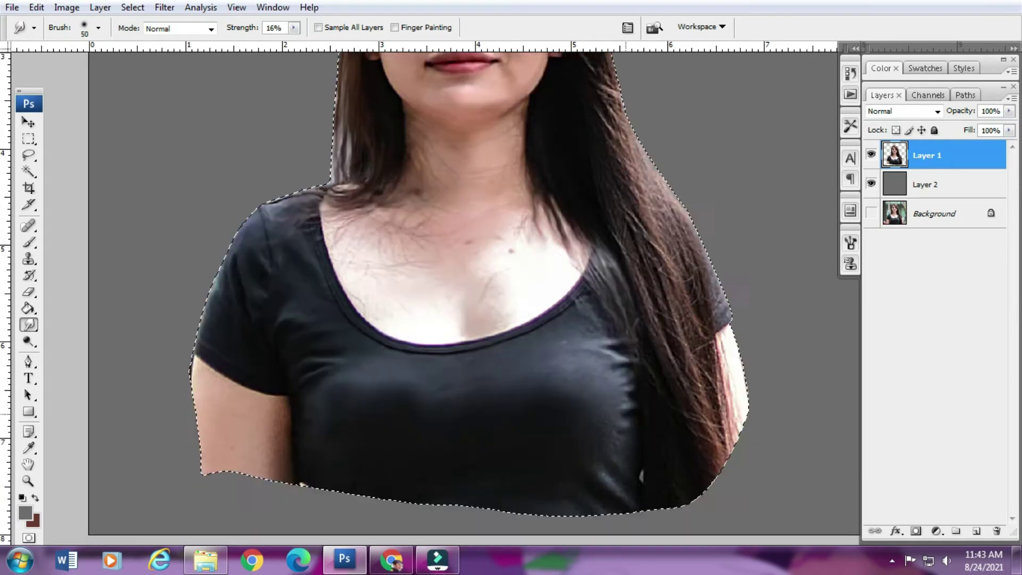
key("bracketright")
key("bracketright")
key("bracketright")
scroll(611, 463, "up", 2)
scroll(581, 232, "down", 1)
key("bracketright")
- Set Smudge Strength to 52% and smooth the long hair strands on the right side
key("bracketleft")
key("bracketleft")
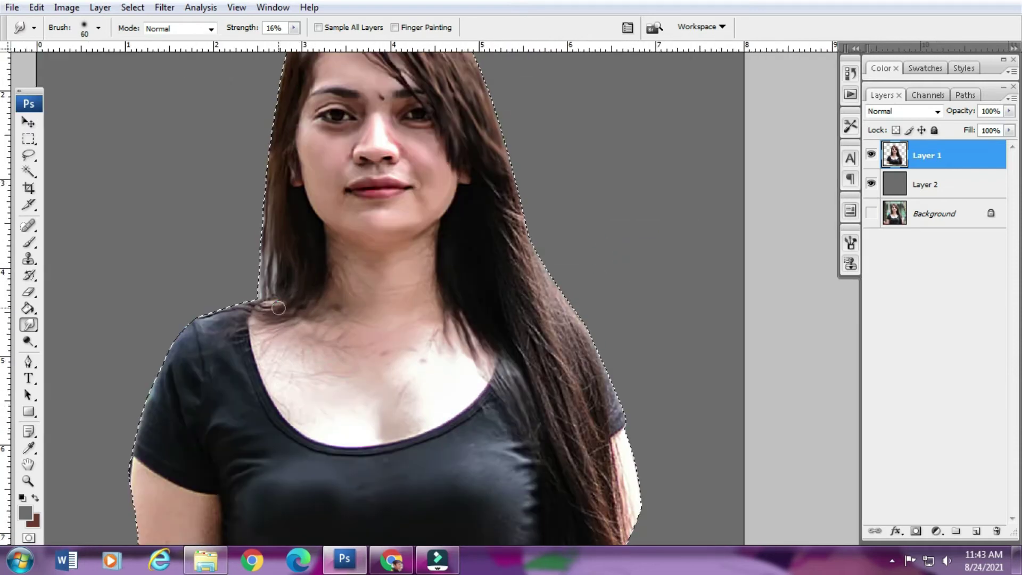
scroll(471, 255, "right", 2)
scroll(471, 256, "down", 1)
scroll(448, 323, "up", 1)
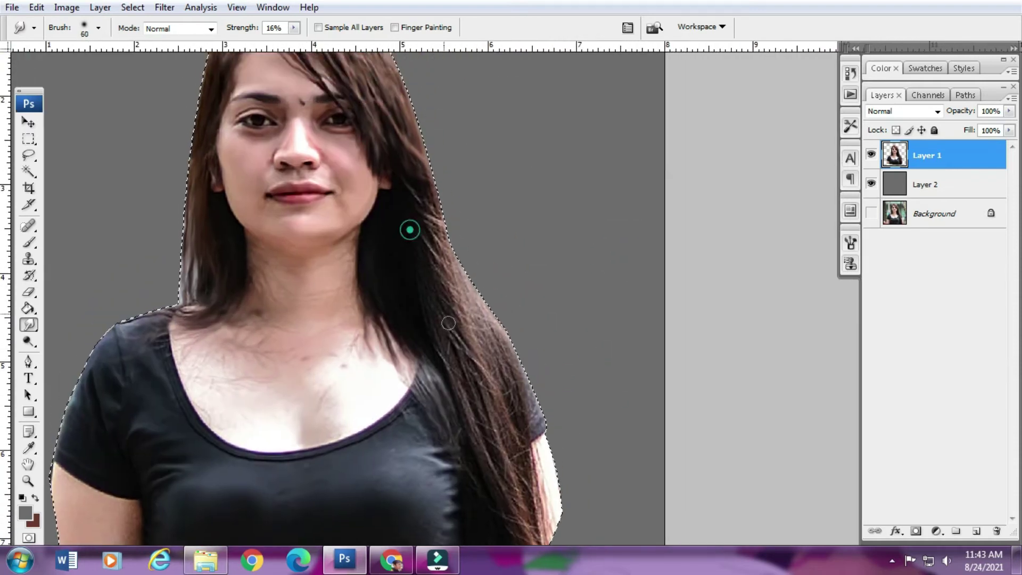
key("5")
key("2")
key("bracketleft")
key("bracketleft")
left_click_drag(495, 465, 524, 491)
- Deselect the figure and fit the whole image in view, returning to the Smudge tool
key("bracketleft")
key("bracketright")
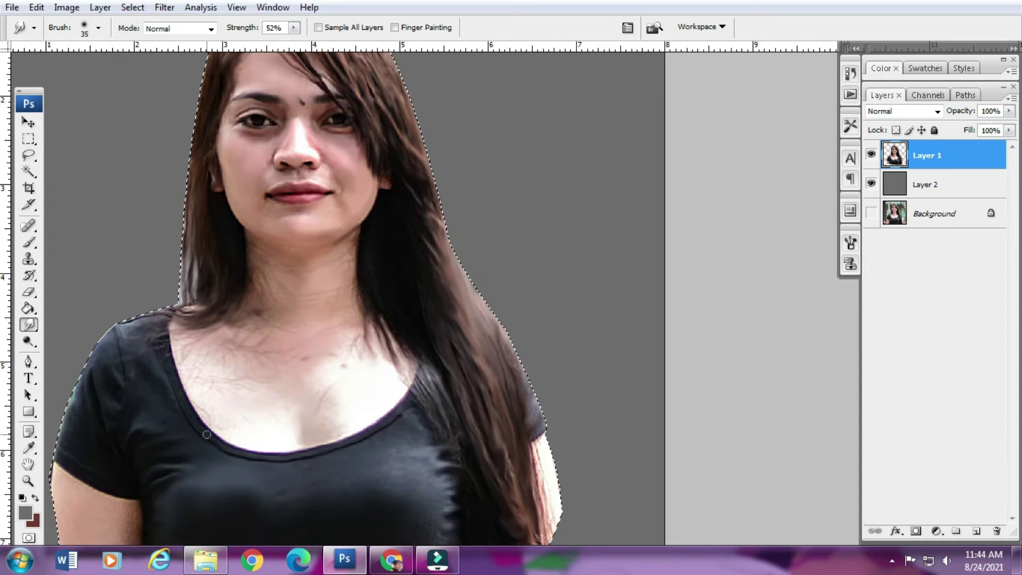
scroll(207, 435, "down", 3)
key("bracketright")
key("bracketright")
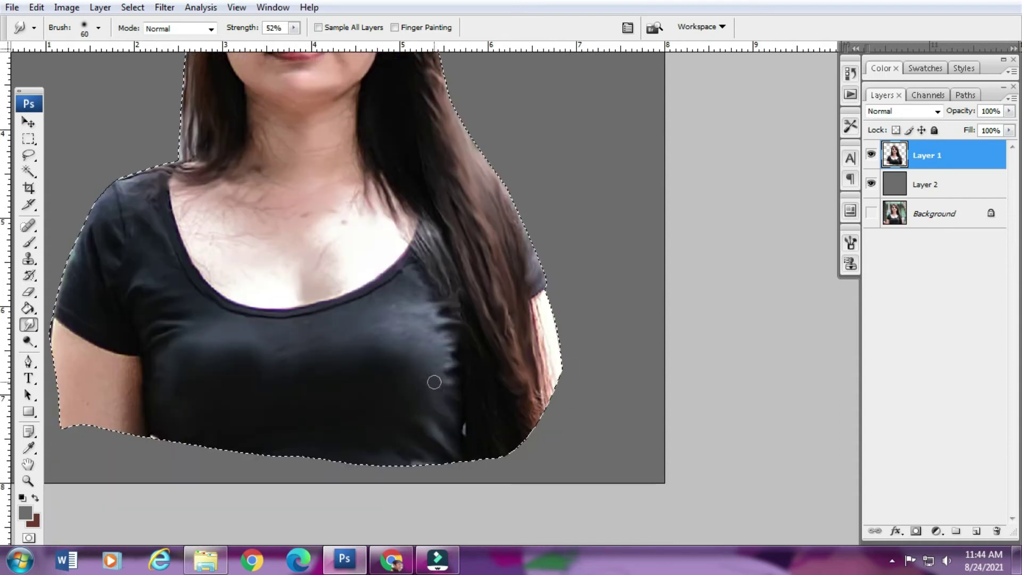
scroll(434, 382, "left", 2)
key("bracketleft")
key("bracketleft")
key("bracketleft")
scroll(473, 206, "up", 2)
key("bracketright")
key("ctrl+d")
key("ctrl+0")
key("v")
key("e")
right_click(392, 319)
key("Escape")
key("r")
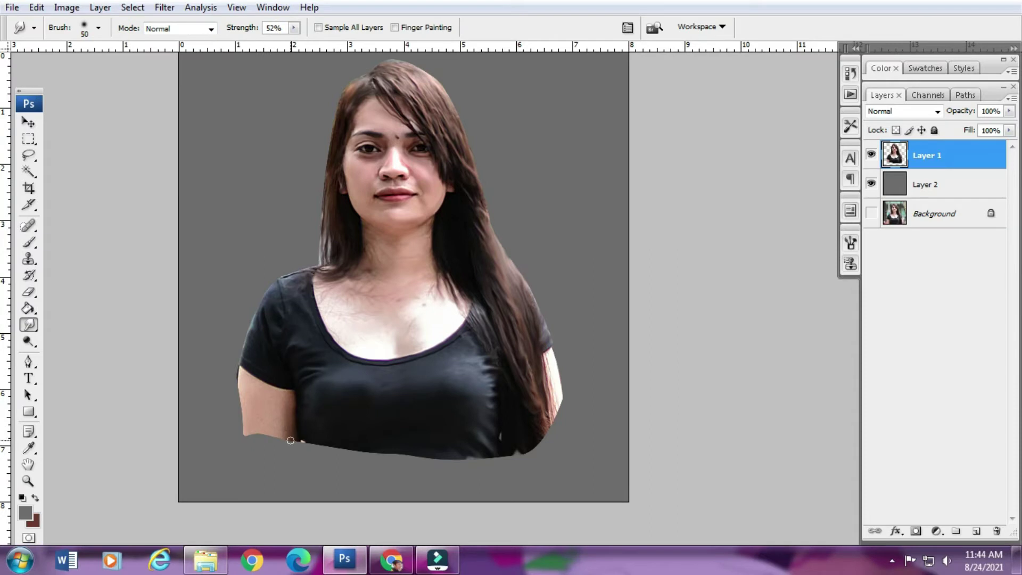
- Smudge the arm edge and the shirt's bottom edge into ragged strokes, then set strength to 26%
left_click_drag(240, 384, 248, 435)
key("bracketright")
key("bracketright")
left_click_drag(394, 451, 490, 482)
key("2")
key("6")
key("bracketright")
key("bracketright")
key("bracketright")
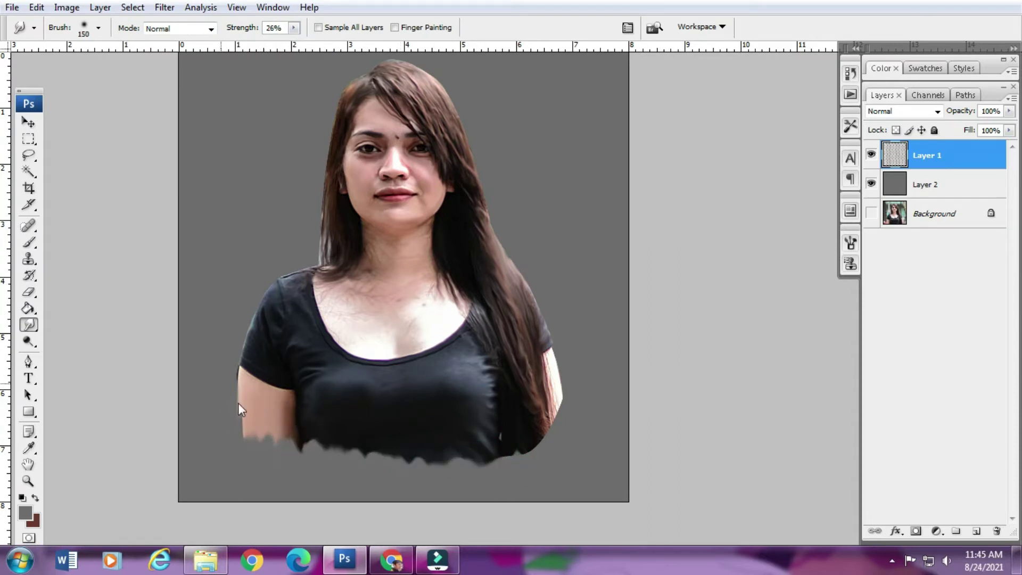
- Choose the Eraser with a soft brush tip
key("e")
right_click(486, 389)
left_click(618, 380)
- Fade the shirt's bottom edge into the gray background with the soft Eraser at 62% flow
key("bracketleft")
key("bracketleft")
mouse_move(561, 433)
left_mouse_down()
mouse_move(454, 486)
mouse_move(584, 454)
left_mouse_up()
left_click(164, 7)
left_click(455, 475)
key("bracketleft")
key("bracketleft")
left_click_drag(319, 27, 333, 31)
left_click(340, 469)
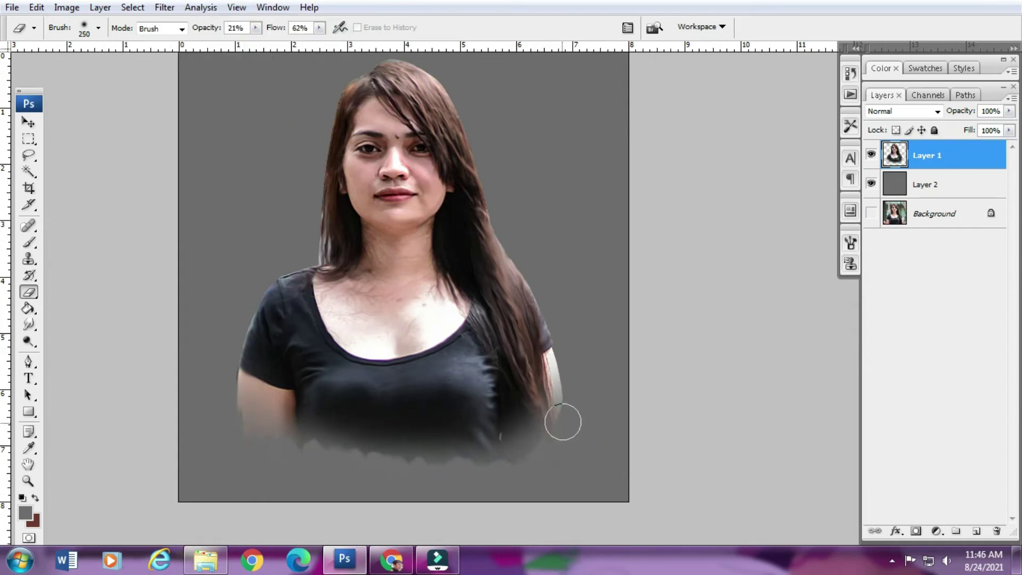
scroll(96, 319, "up", 1)
- Smudge the top of the head
left_click(28, 324)
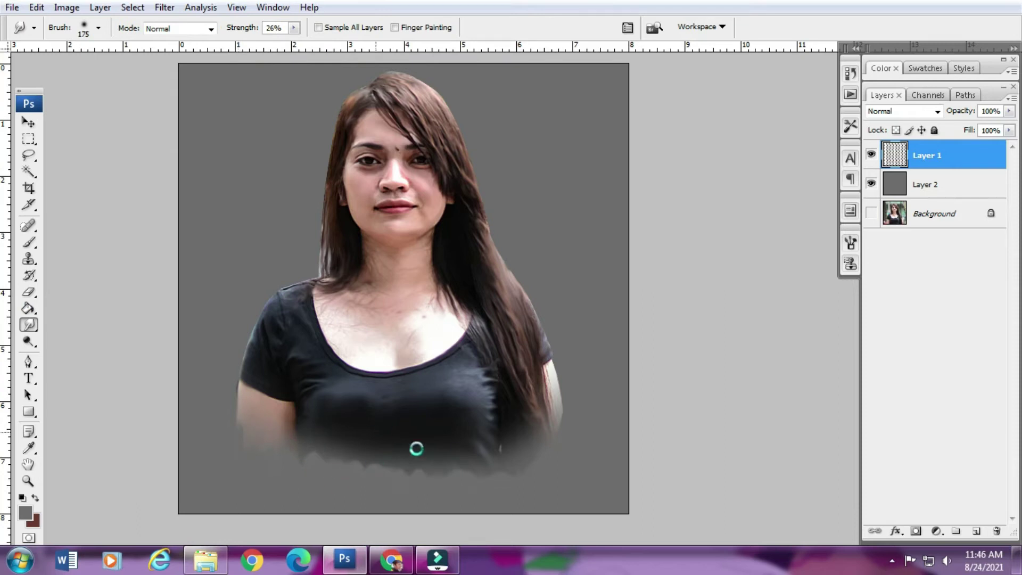
key("bracketright")
key("bracketleft")
scroll(532, 302, "up", 4)
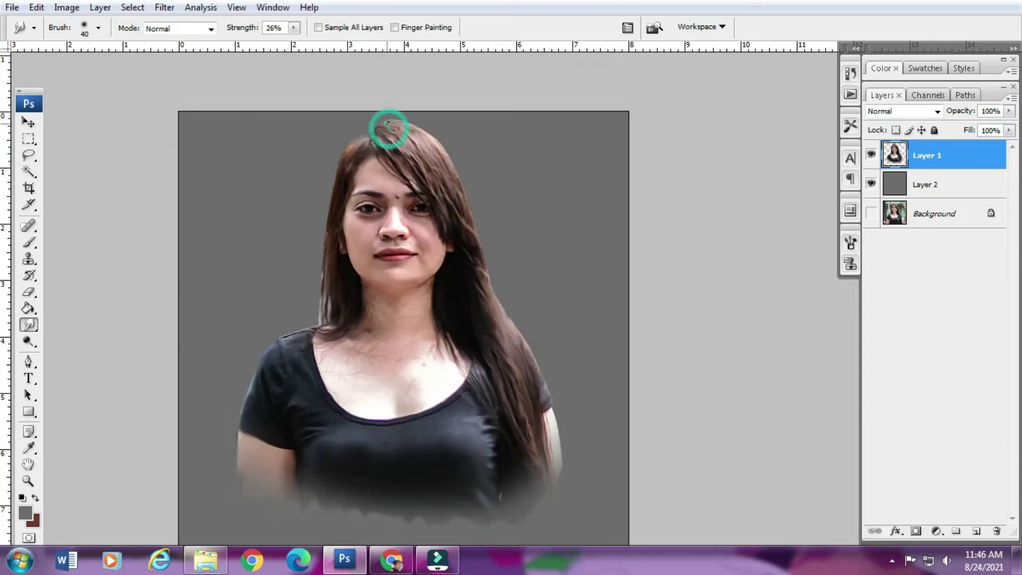
- Add a new empty Layer 3 and ready the Brush tool over the face
key("ctrl+plus")
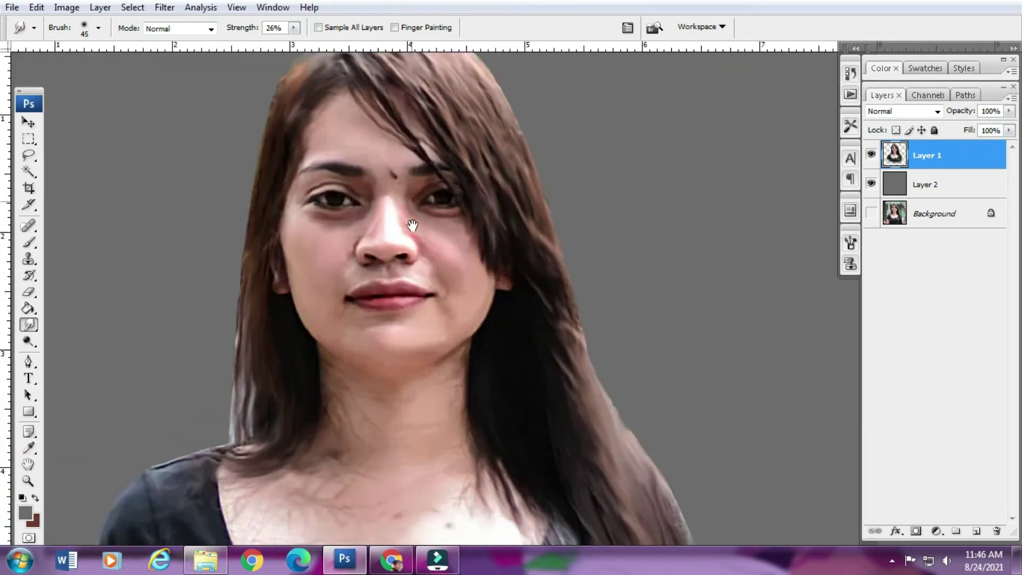
key("ctrl+shift+alt+n")
key("b")
right_click(452, 309)
key("Escape")
left_click_drag(408, 309, 408, 286)
scroll(387, 335, "up", 1, "alt")
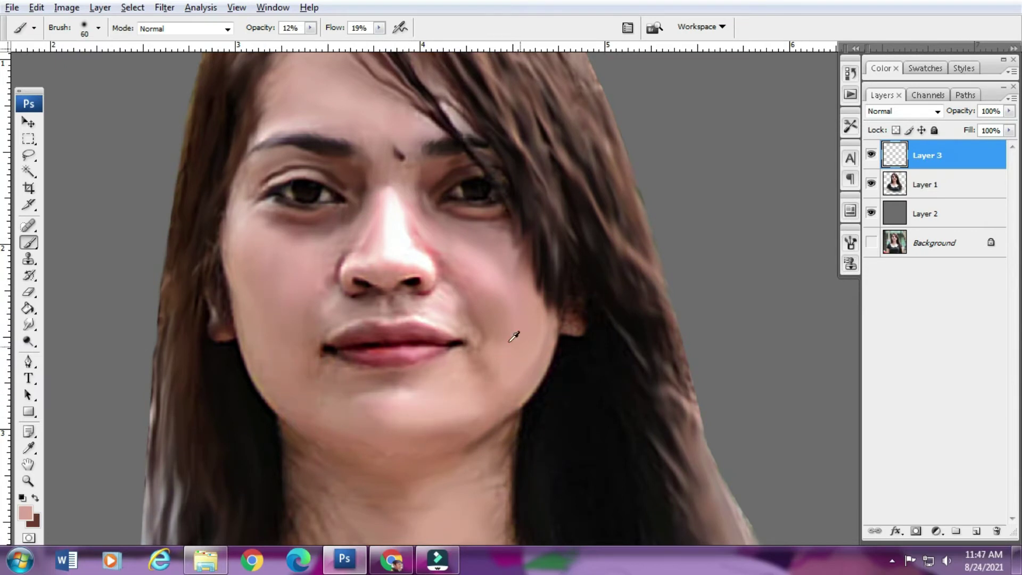
- Paint soft pink blush over the cheeks and nose on Layer 3 using sampled skin tones
key("bracketleft")
left_click_drag(506, 330, 481, 308)
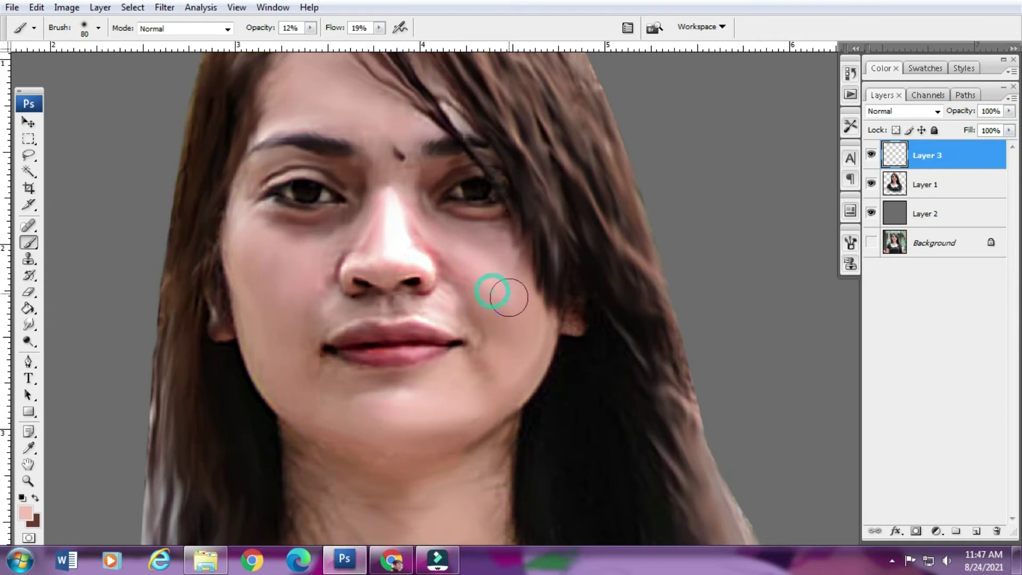
key("bracketright")
left_click(281, 321, "alt")
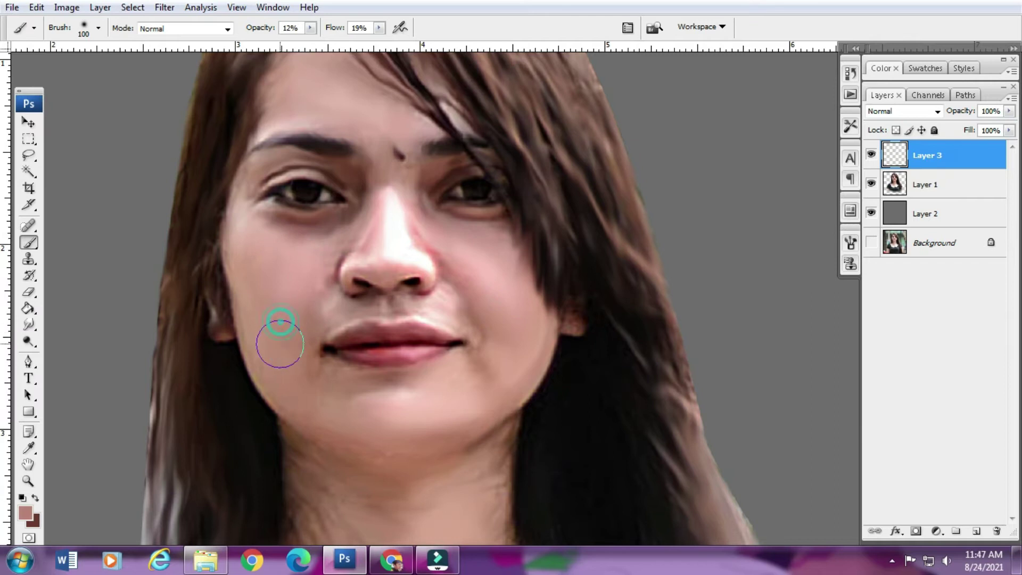
left_click(392, 270, "alt")
key("bracketleft")
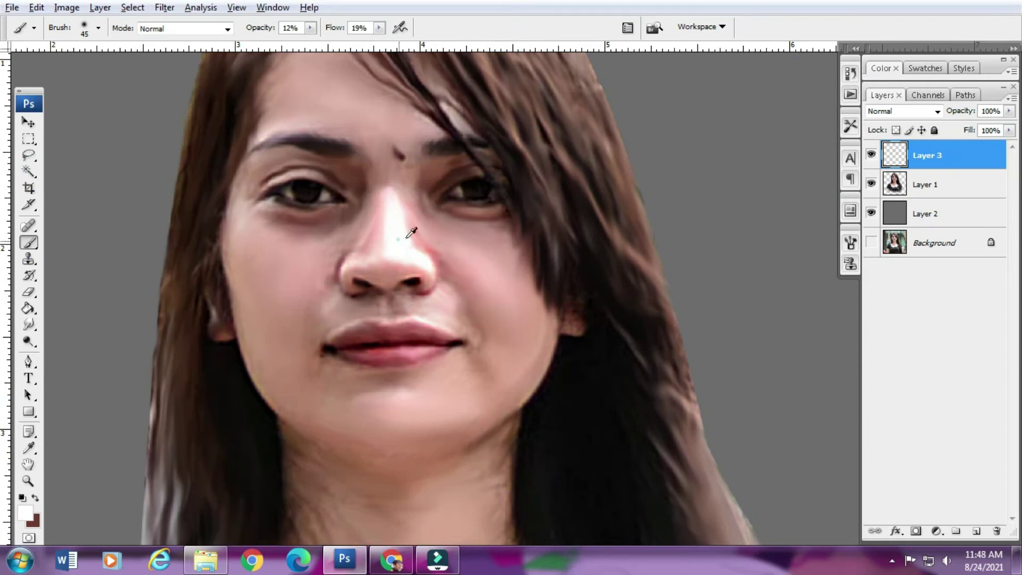
left_click_drag(285, 246, 396, 305)
left_click(397, 305, "alt")
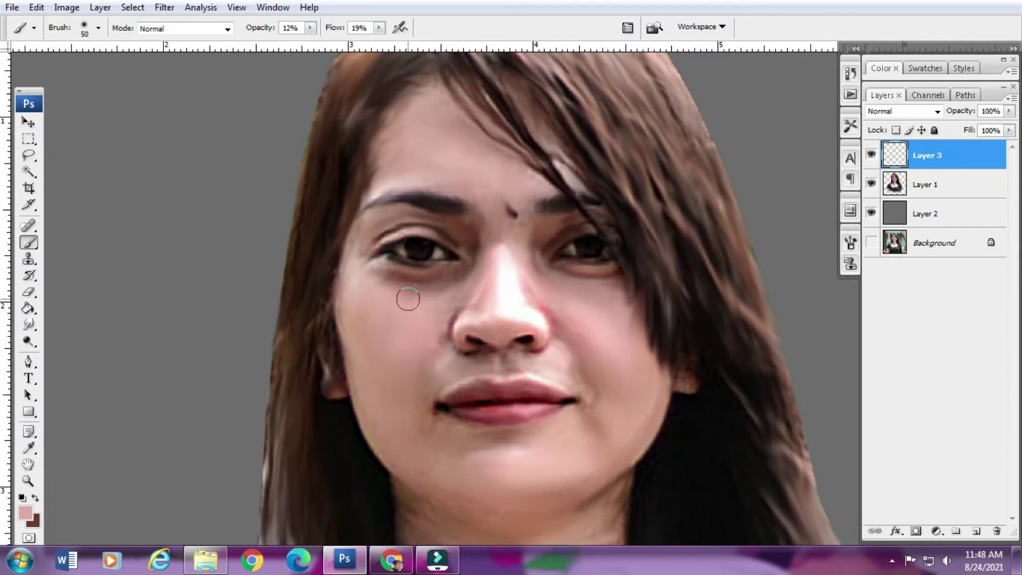
key("ctrl+plus")
key("bracketright")
key("bracketright")
left_click_drag(334, 285, 359, 396)
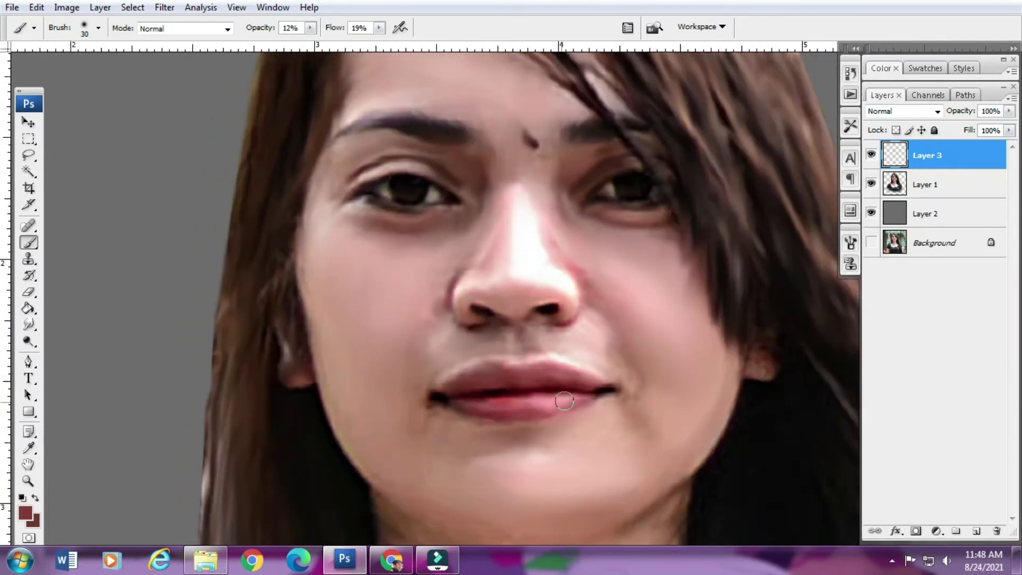
- Paint the lips red on new Layer 4, set to Soft Light at about 61% opacity
left_click(978, 530)
left_click(25, 513)
left_click(876, 142)
left_click(365, 27)
left_click(313, 27)
mouse_move(455, 396)
left_mouse_down()
mouse_move(532, 406)
mouse_move(451, 389)
left_mouse_up()
left_click(903, 111)
key("Down")
key("Down")
key("Down")
left_click_drag(1009, 110, 986, 128)
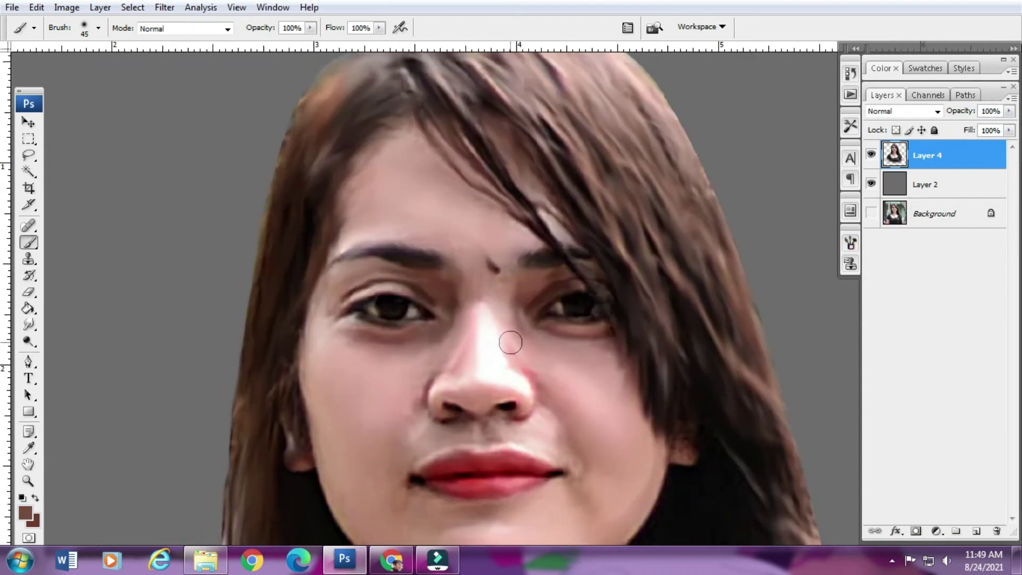
- Pick light pink, set the brush to 11% opacity and 17% flow, and soften the cheek
left_click(25, 512)
left_click(862, 141)
key("2")
key("6")
key("shift+1")
key("shift+7")
key("bracketright")
key("1")
key("1")
key("bracketright")
left_click_drag(437, 337, 418, 349)
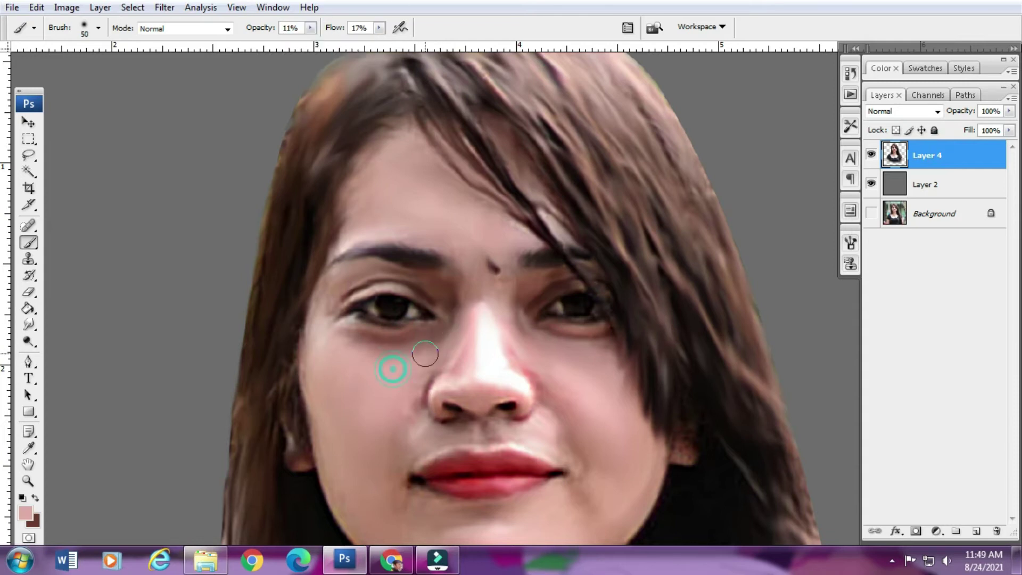
- Lighten the nose and under-eye skin with the low-opacity light pink brush
key("ctrl+plus")
key("bracketleft")
key("bracketleft")
key("bracketleft")
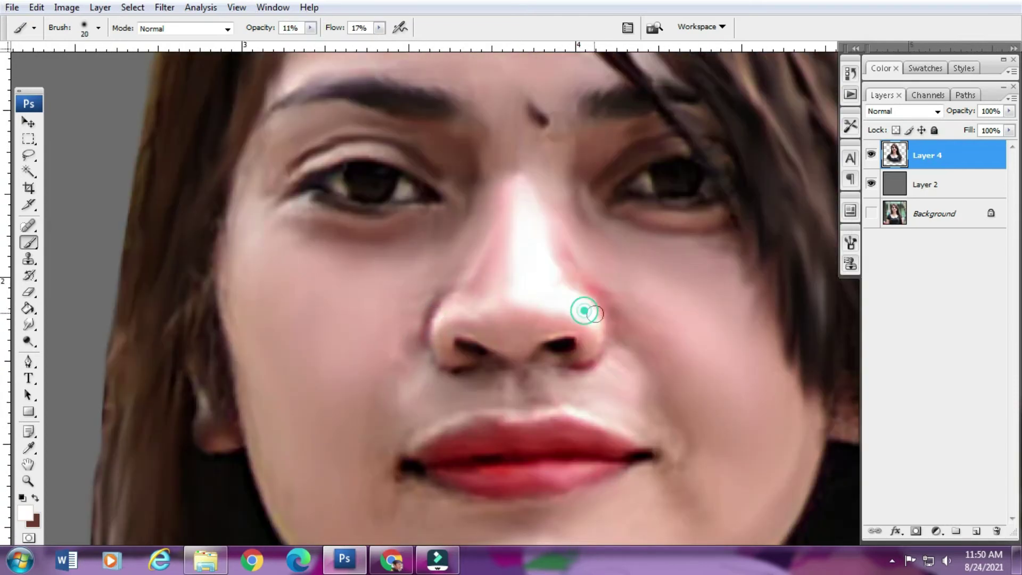
key("ctrl+minus")
key("ctrl+minus")
key("bracketright")
key("bracketright")
key("bracketright")
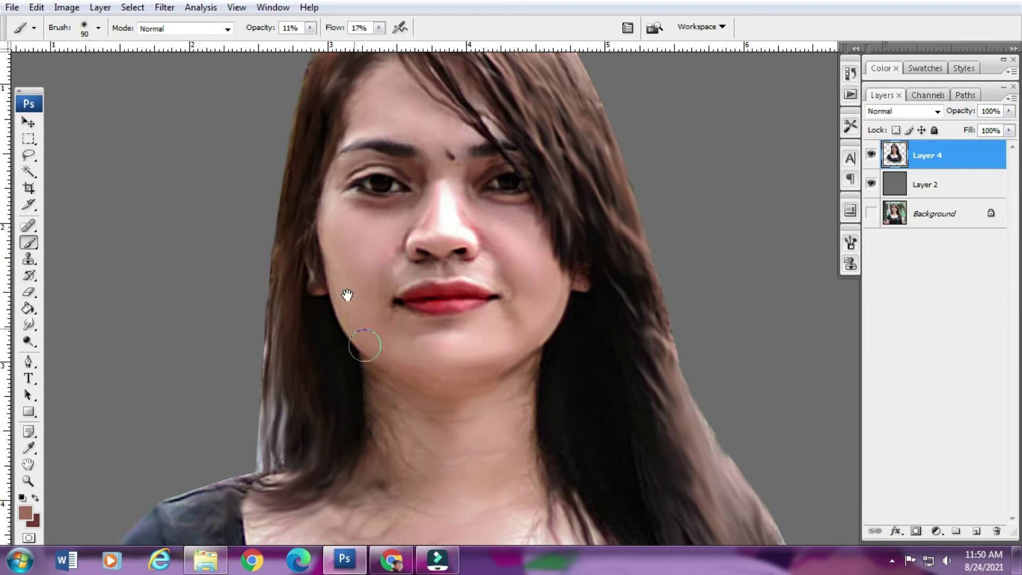
key("ctrl+plus")
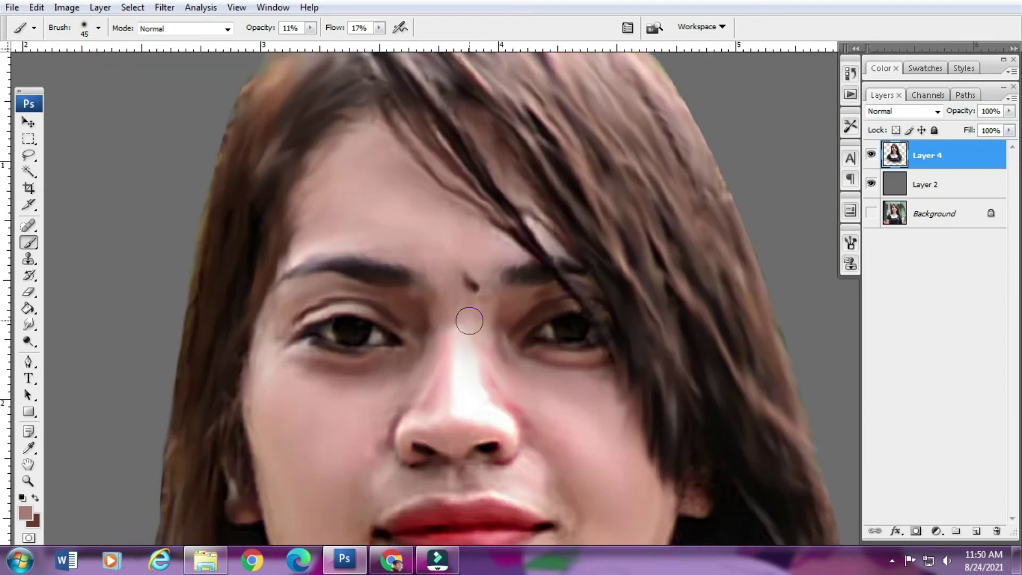
key("bracketleft")
key("bracketleft")
left_click_drag(591, 357, 564, 356)
left_click(25, 513)
left_click(862, 142)
key("bracketleft")
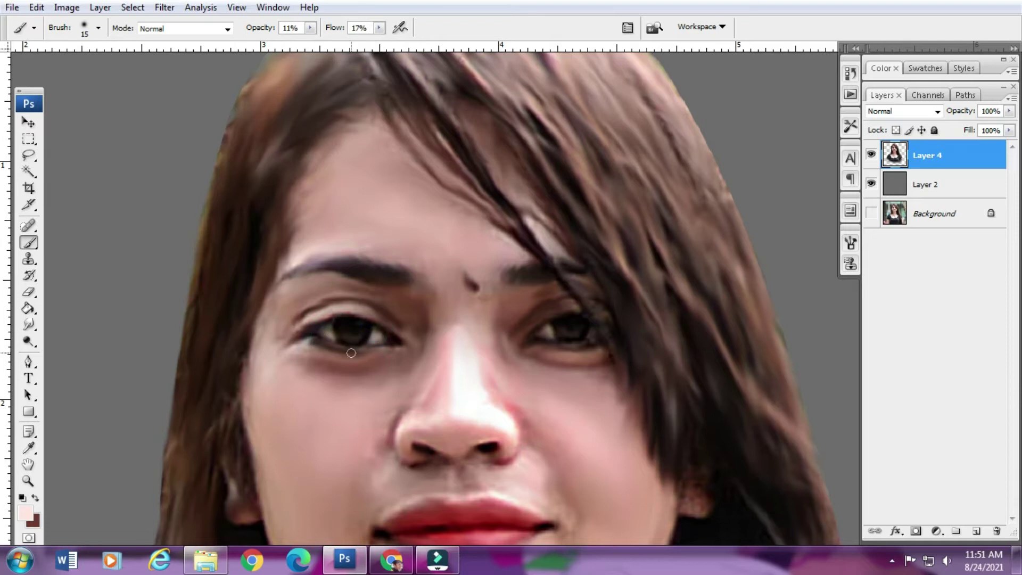
- Add a new empty Layer 5 for the hair strands
scroll(389, 339, "down", 3)
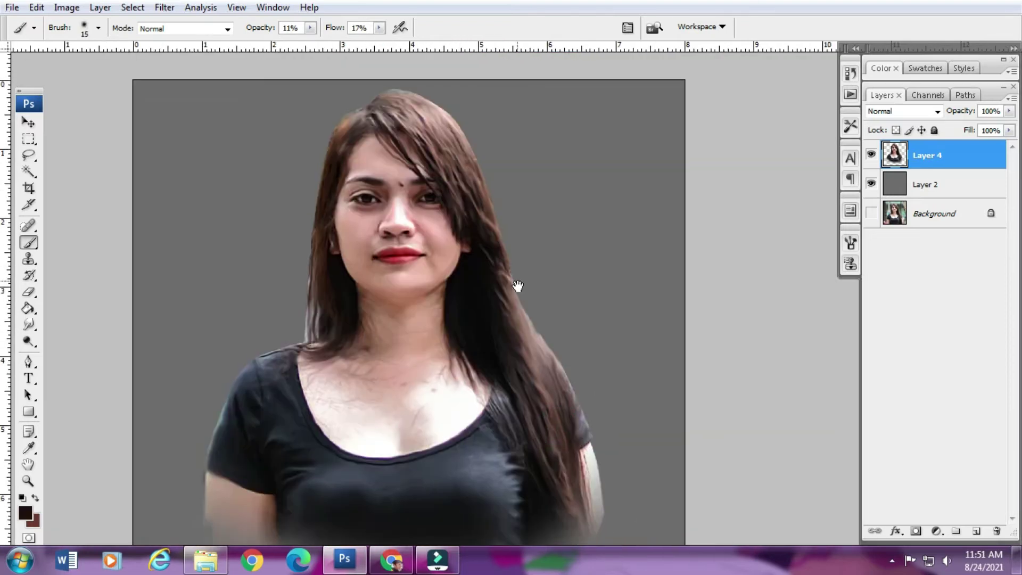
scroll(437, 309, "down", 1)
key("v")
scroll(460, 250, "up", 4)
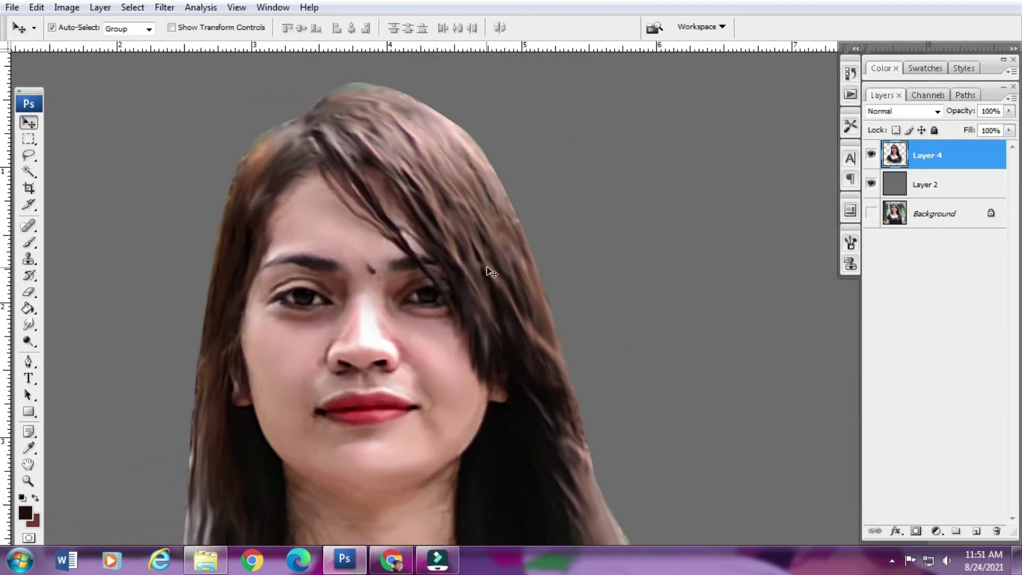
key("p")
key("ctrl+alt+shift+n")
- Set a size-4 white brush at full opacity and flow for stroking paths
right_click(410, 158)
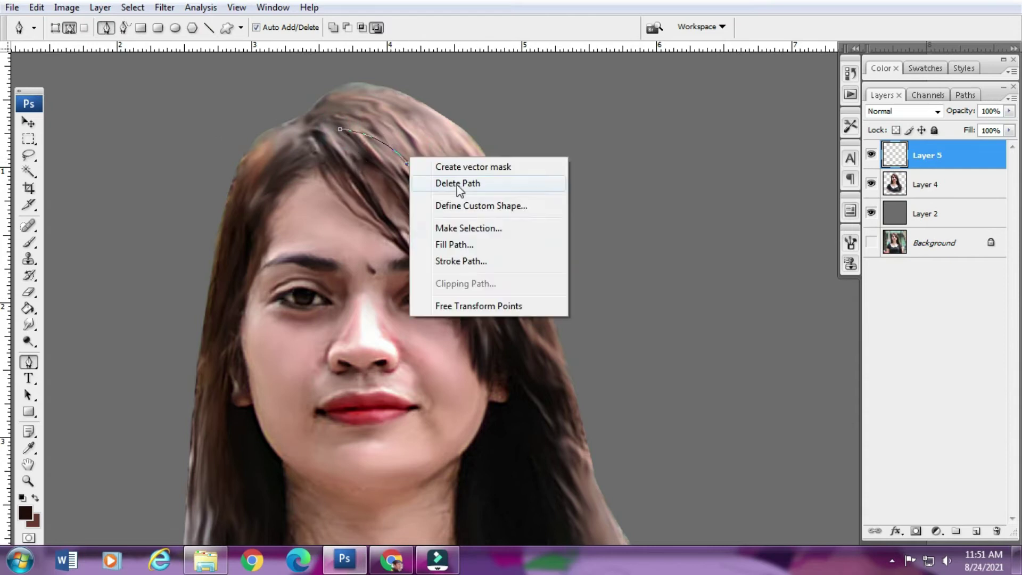
left_click(461, 261)
left_click(600, 208)
key("b")
right_click(438, 205)
key("Escape")
left_click(311, 27)
key("p")
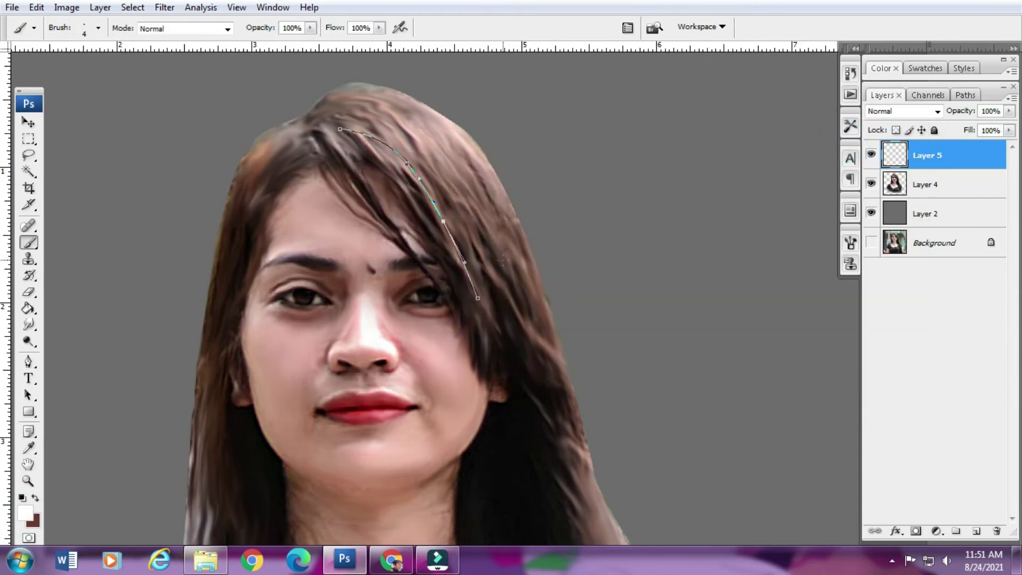
- Stroke the first hair paths with the white brush
key("p")
right_click(514, 233)
left_click(578, 336)
left_click(314, 122)
right_click(428, 161)
left_click(455, 186)
scroll(222, 320, "down", 1)
- Draw a strand path along the left hair and stroke it white
left_click(229, 248)
left_click(221, 362)
right_click(304, 194)
left_click(392, 297)
left_click(322, 103)
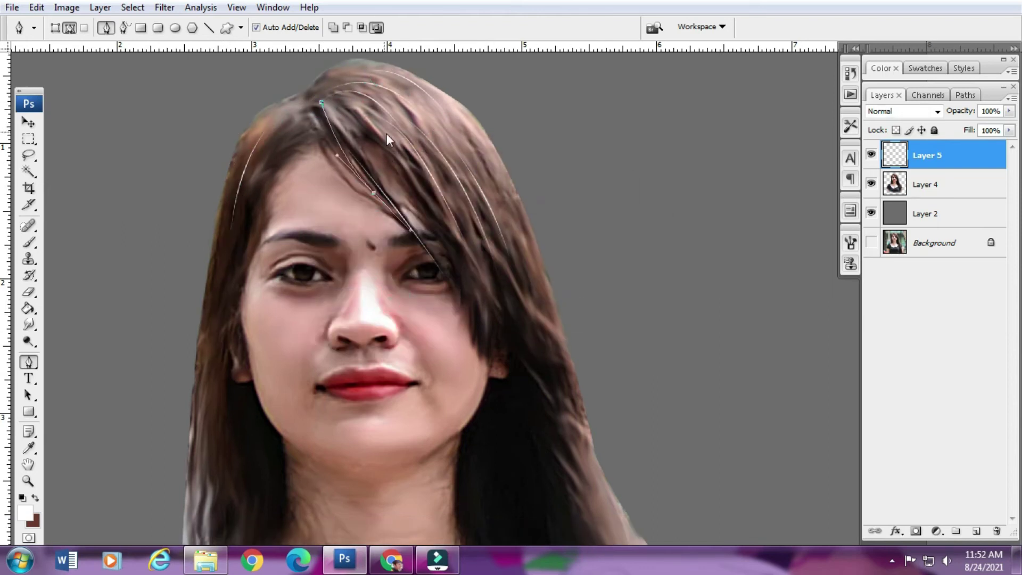
key("ctrl+minus")
scroll(436, 222, "down", 2)
- Draw a curved strand down the hair and stroke it and the lower hair path
left_click_drag(429, 215, 429, 271)
right_click(432, 149)
left_click(501, 258)
left_click(531, 287)
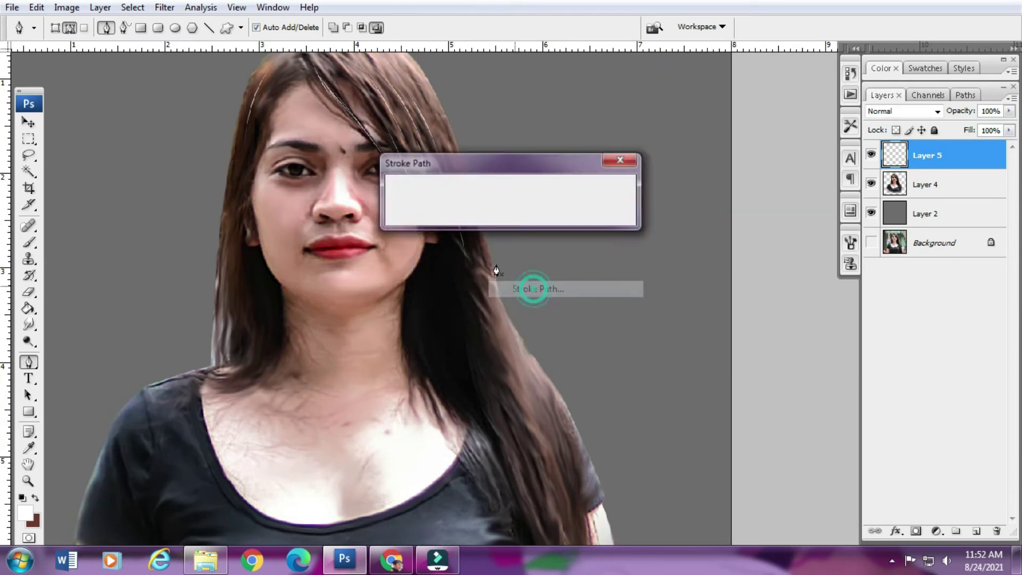
right_click(468, 167)
right_click(495, 222)
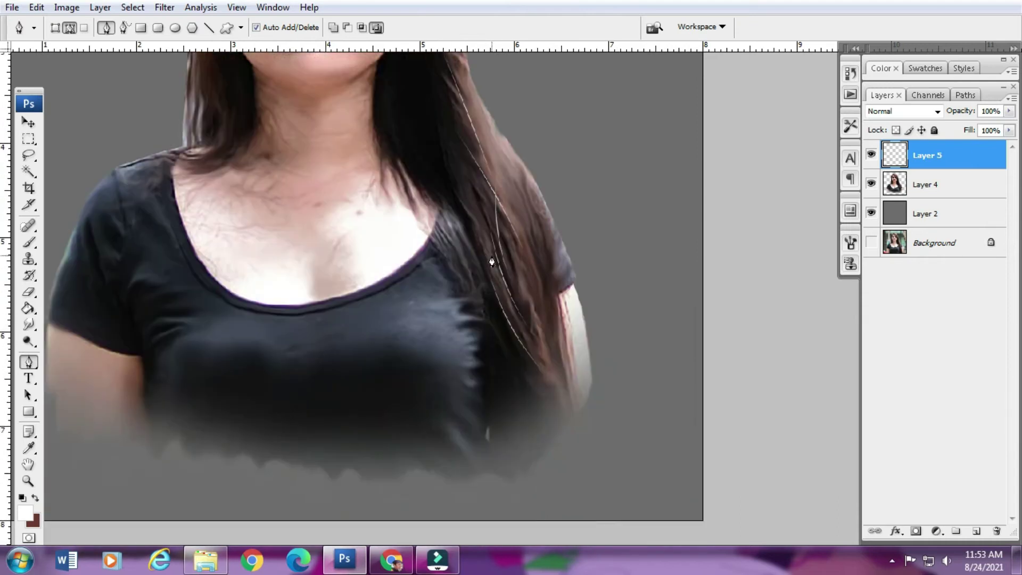
right_click(556, 434)
left_click(597, 368)
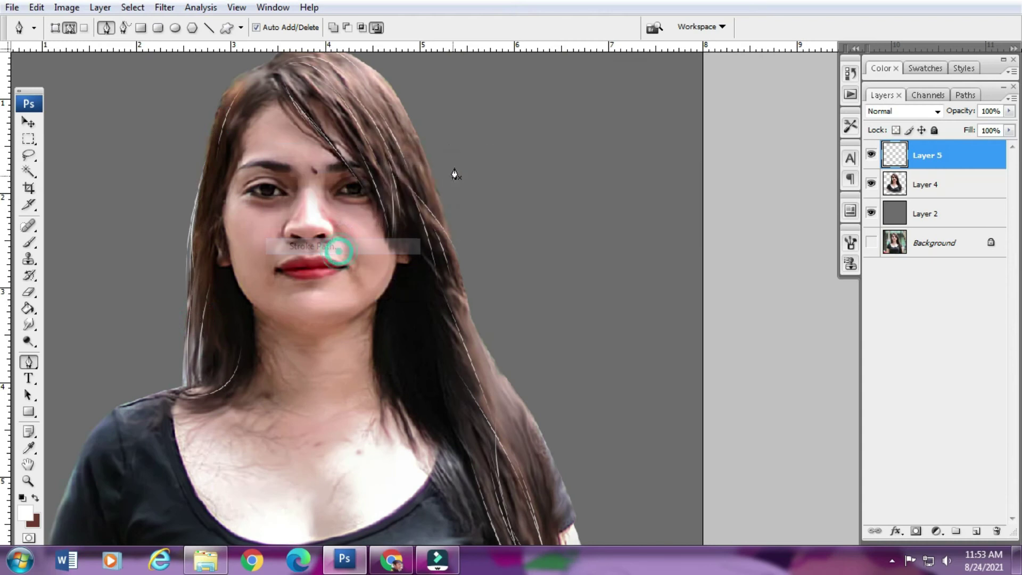
- Draw strand paths along the hair edge and stroke them white
left_click(463, 316)
left_click(465, 419)
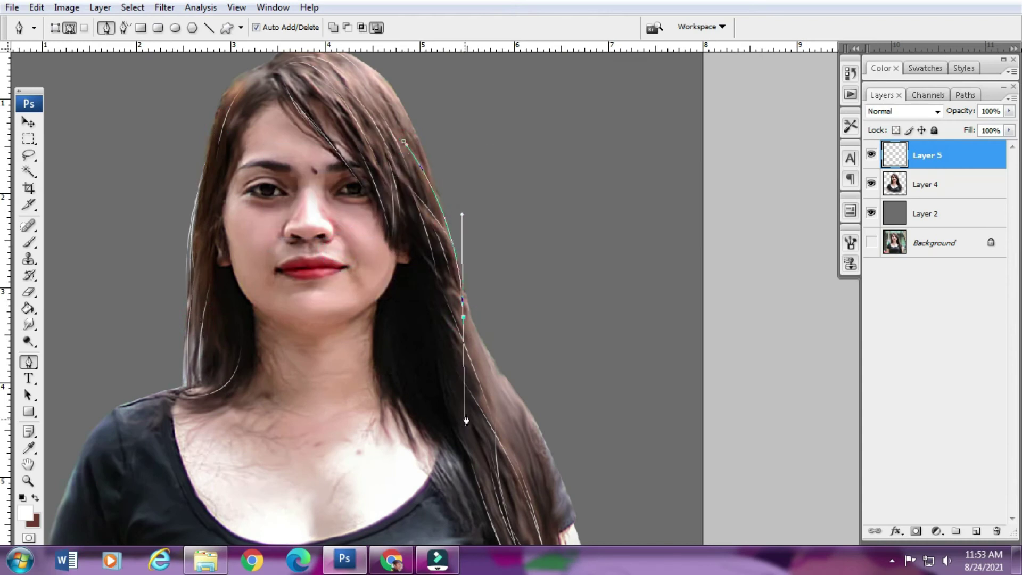
right_click(435, 150)
left_click(507, 254)
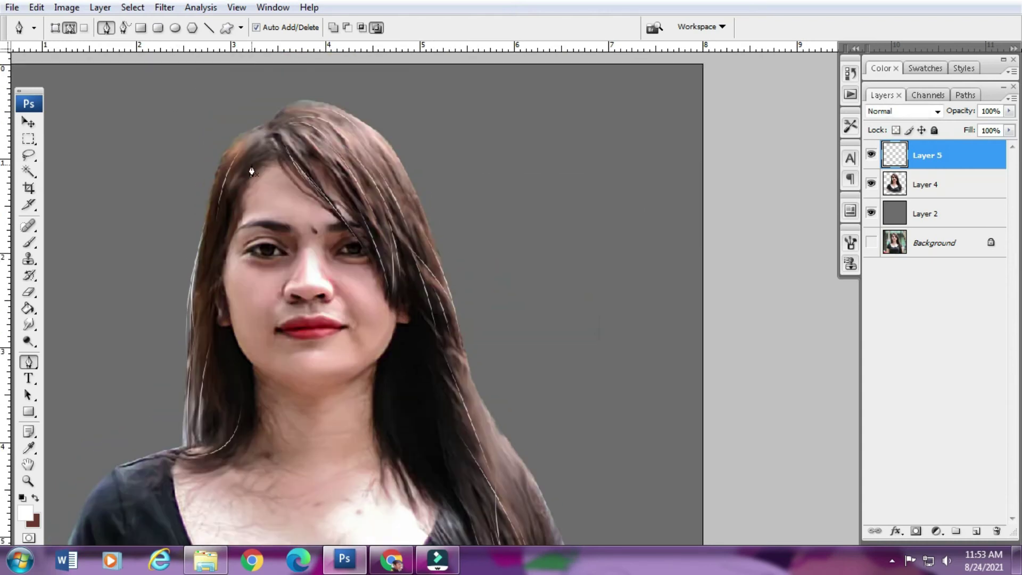
left_click_drag(207, 266, 207, 328)
right_click(256, 149)
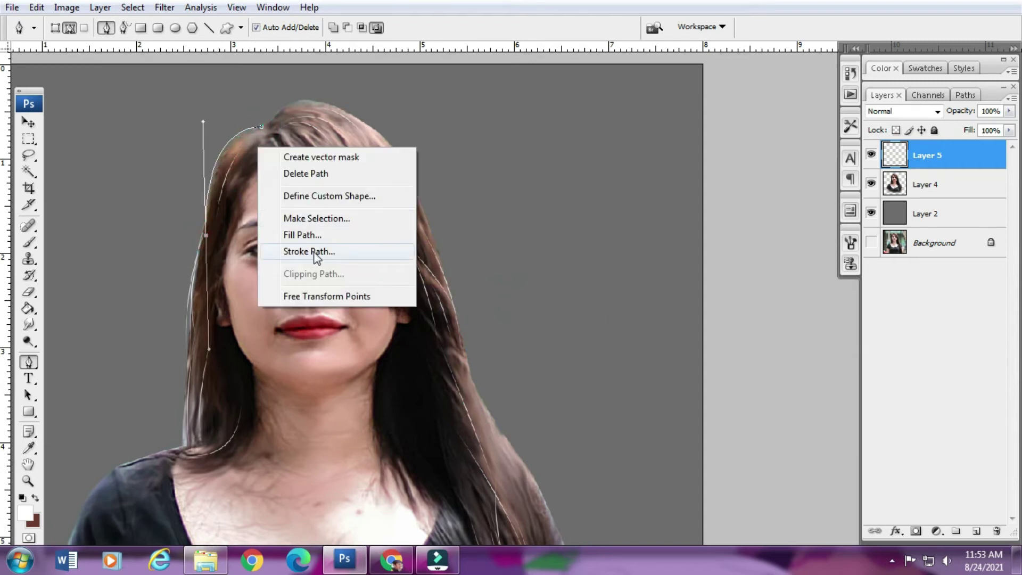
left_click(309, 254)
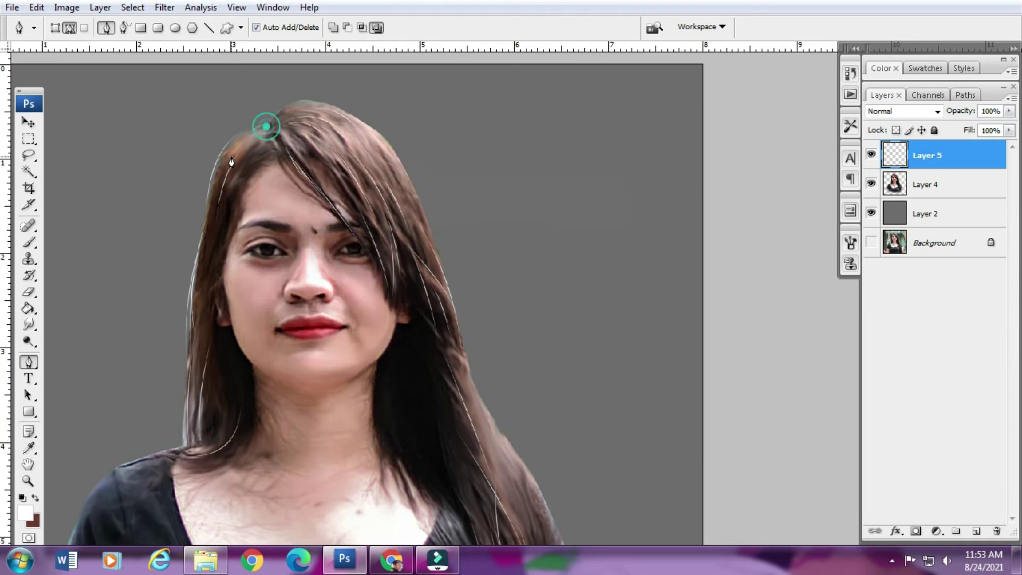
- Stroke more curved strands along the hair's left edge
right_click(260, 127)
left_click(315, 223)
key("Return")
left_click_drag(203, 262, 213, 319)
right_click(260, 154)
left_click(324, 261)
key("Return")
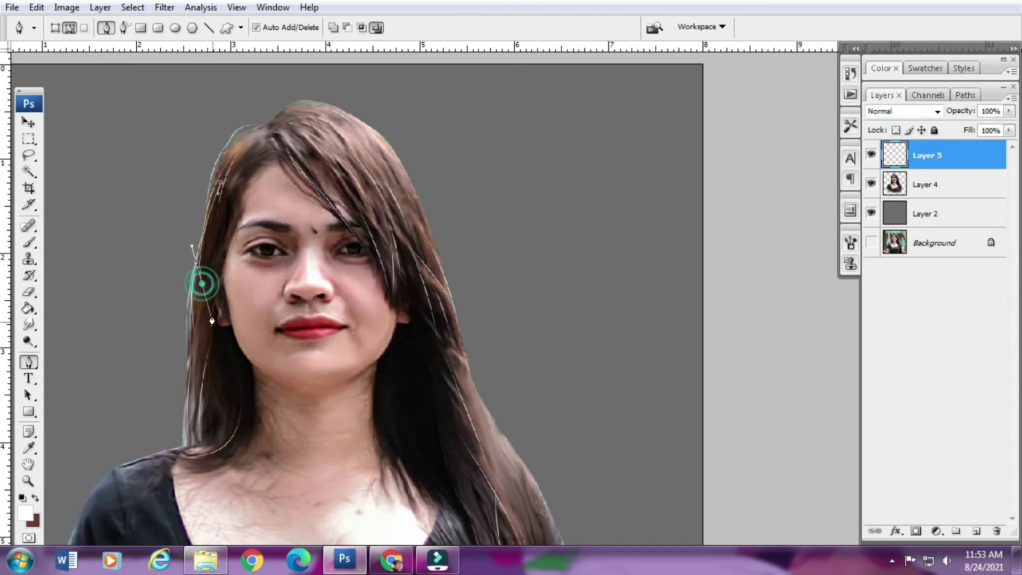
- Add anchors along the forehead hair and stroke those strands white
right_click(245, 199)
left_click(293, 303)
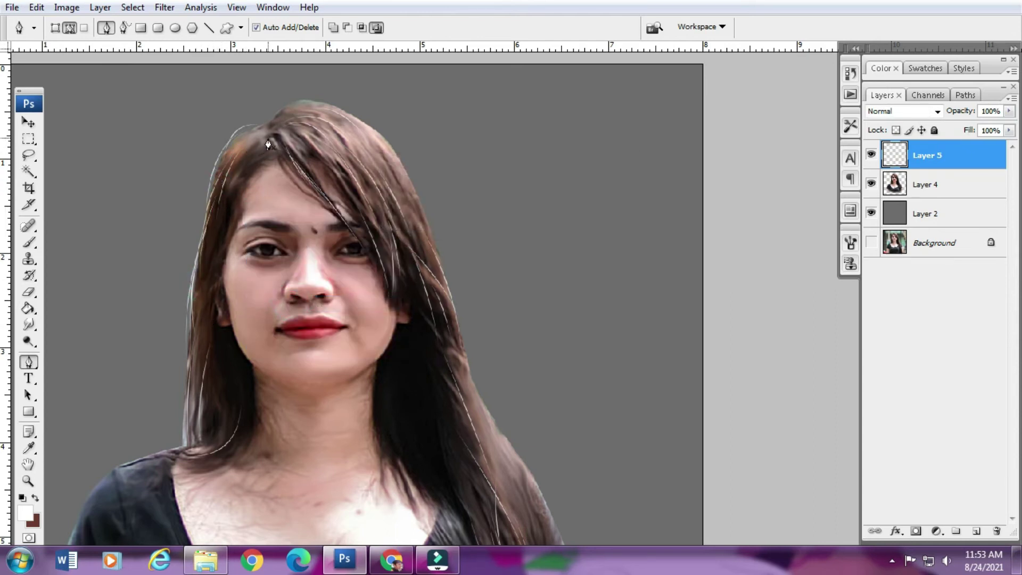
right_click(268, 157)
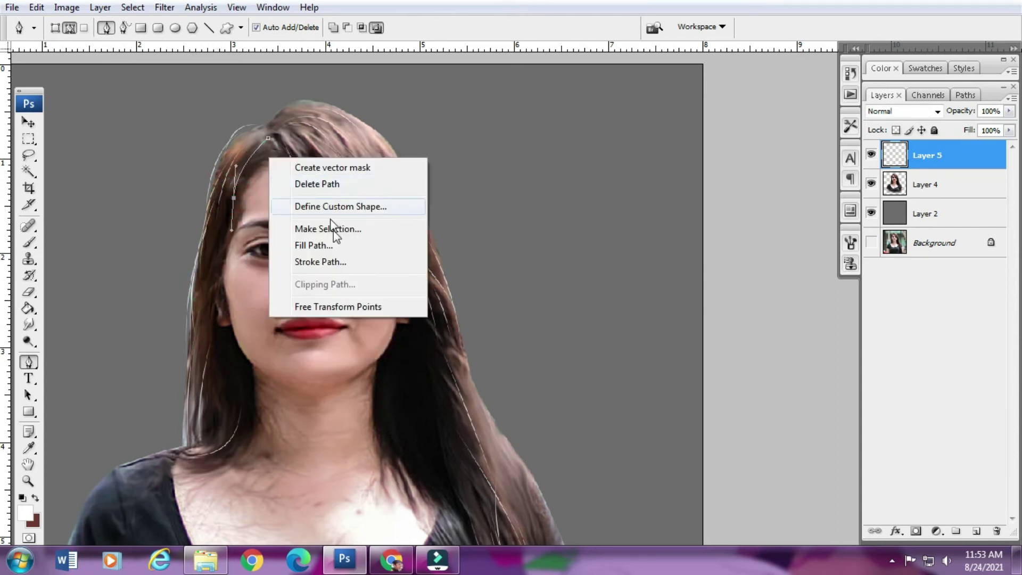
left_click(335, 261)
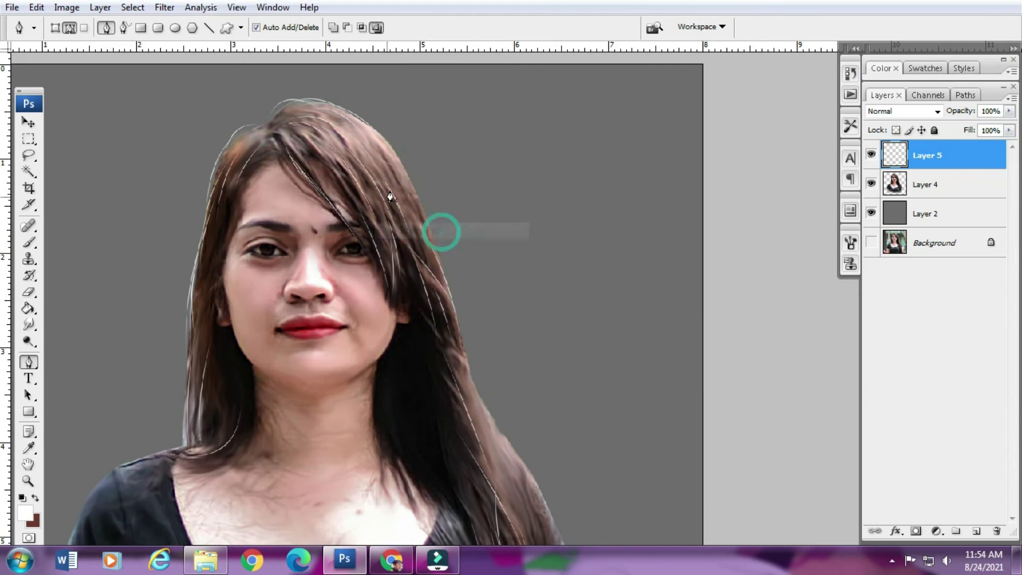
right_click(409, 204)
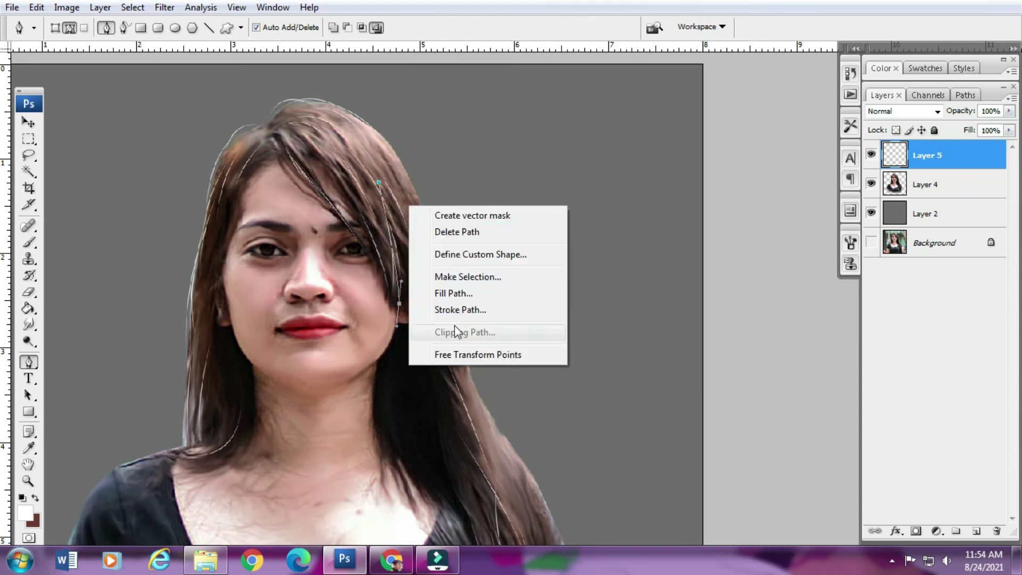
right_click(261, 186)
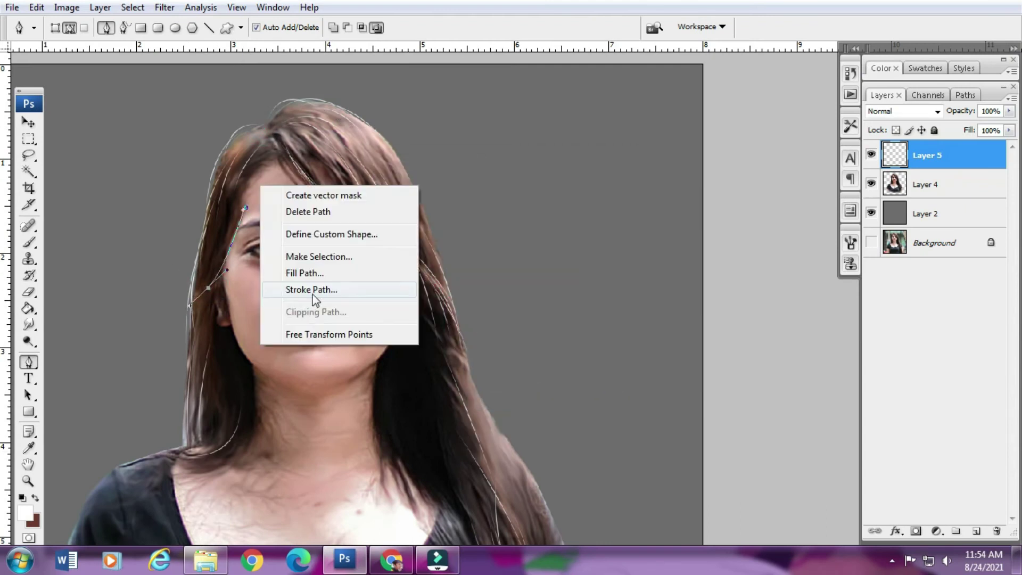
left_click(221, 240)
right_click(283, 140)
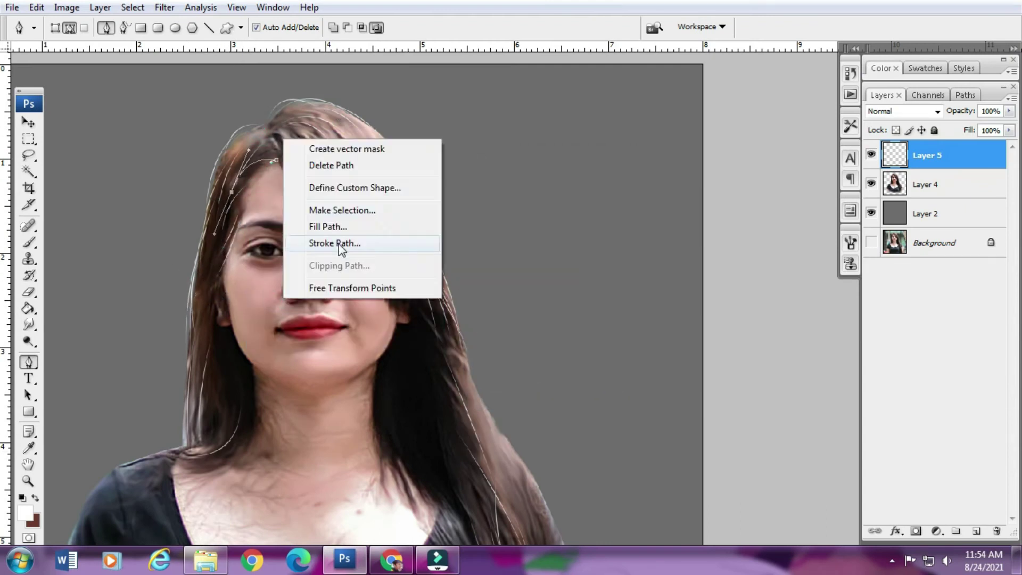
left_click(216, 182)
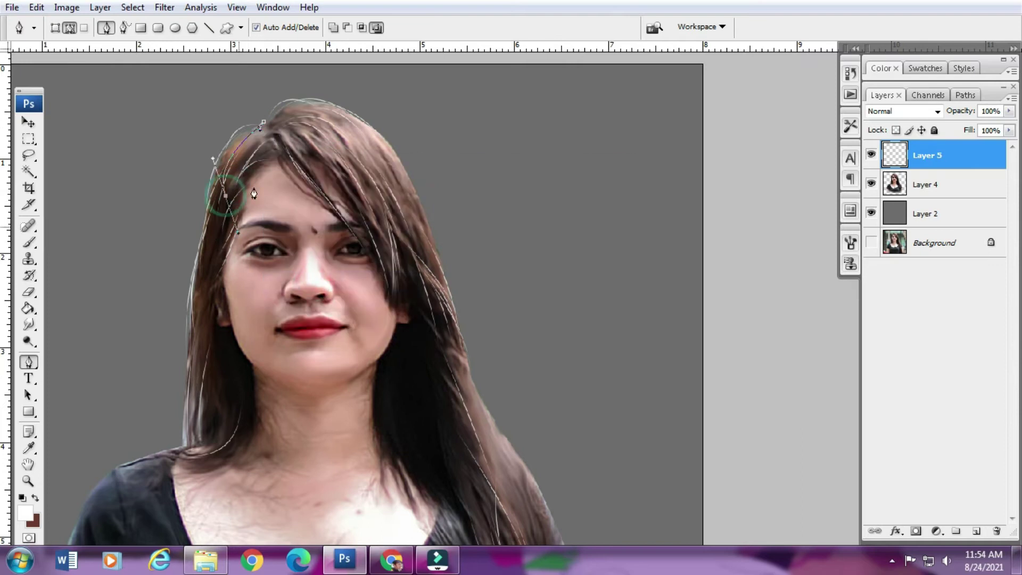
- Draw strand paths on the lower-left hair curving down past the shoulder
left_click(399, 298)
right_click(433, 256)
left_click(271, 126)
left_click(479, 311)
right_click(406, 190)
right_click(470, 228)
left_click(195, 396)
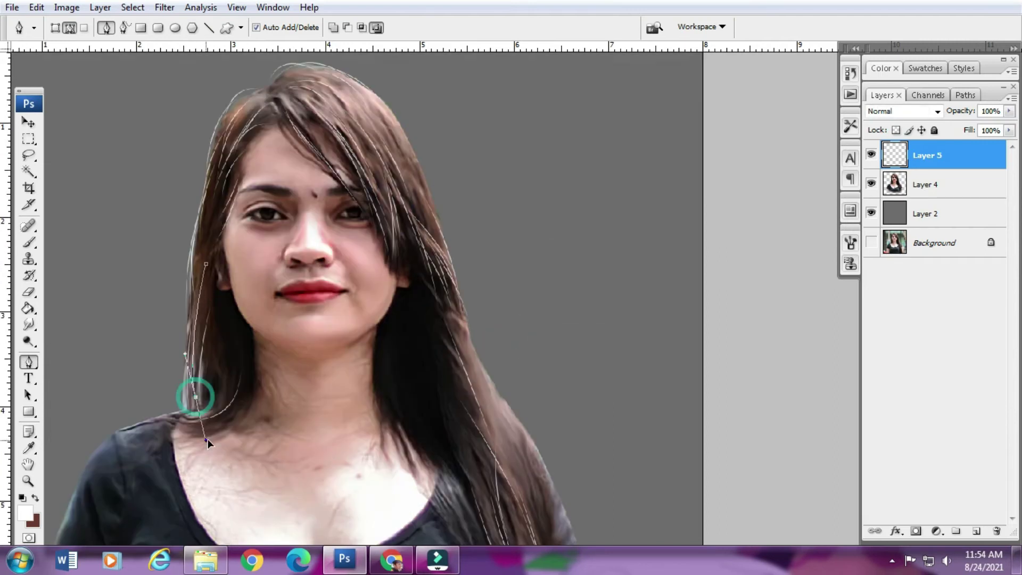
left_click_drag(202, 385, 222, 442)
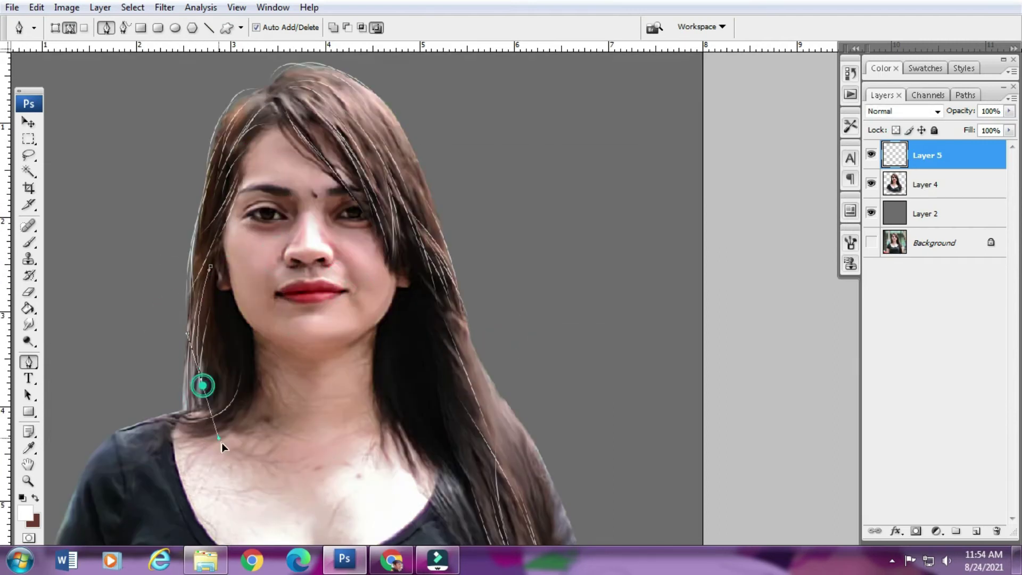
scroll(221, 443, "down", 3)
scroll(561, 376, "down", 6)
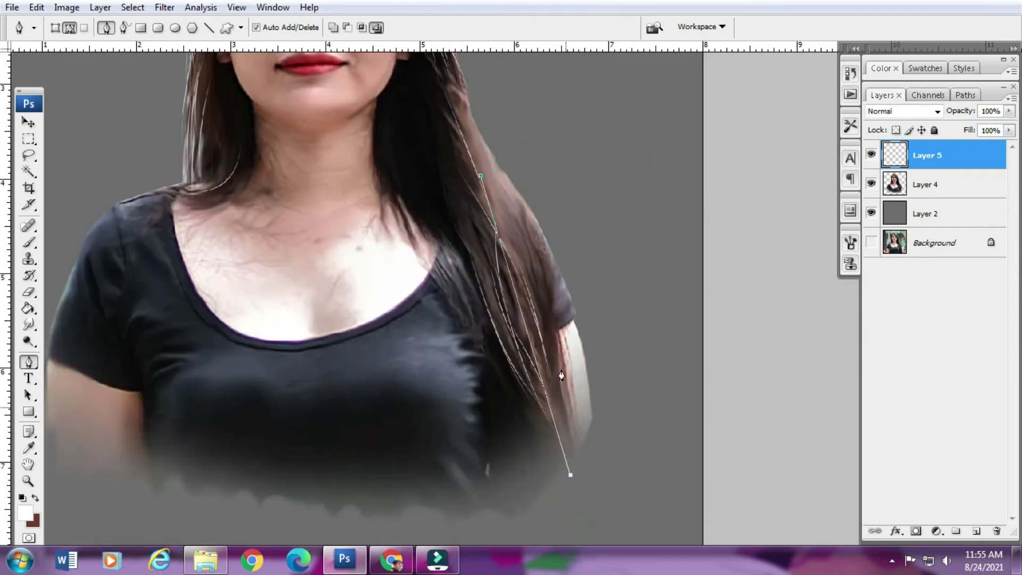
- Stroke the remaining lower strand paths with the white brush
left_click(570, 474)
scroll(570, 474, "up", 2)
left_click(609, 312)
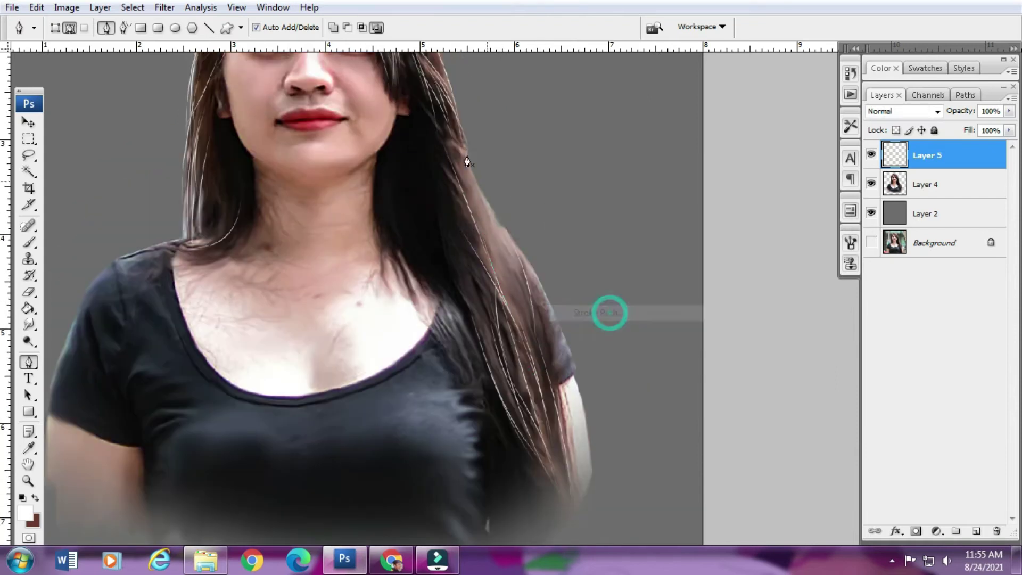
scroll(467, 162, "up", 5)
right_click(456, 141)
left_click(485, 246)
scroll(402, 314, "up", 3)
right_click(401, 314)
left_click(488, 316)
key("Return")
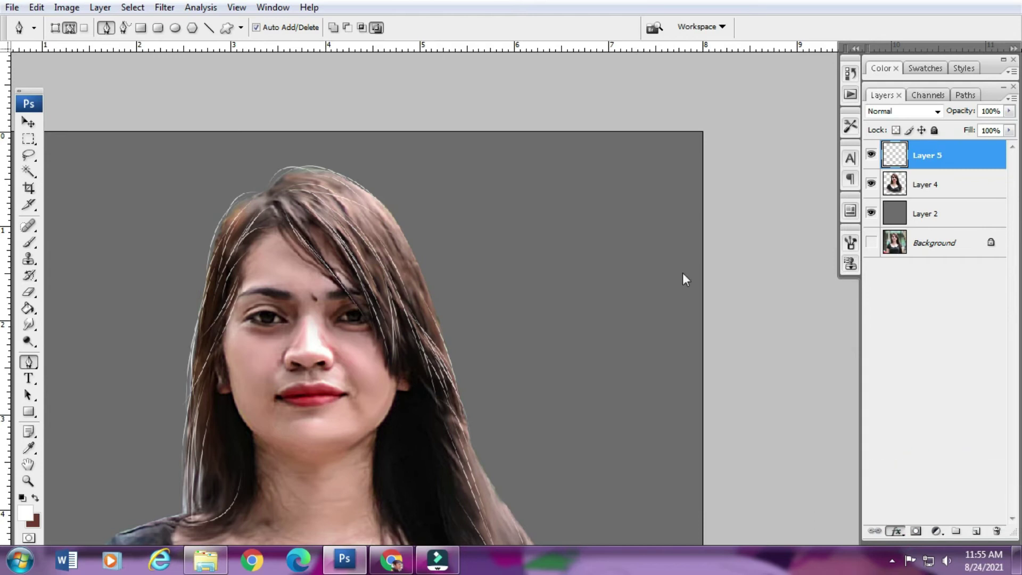
- Tint the strands layer with a warm peach #e49b6a Color Overlay
left_click(876, 189)
left_click(619, 172)
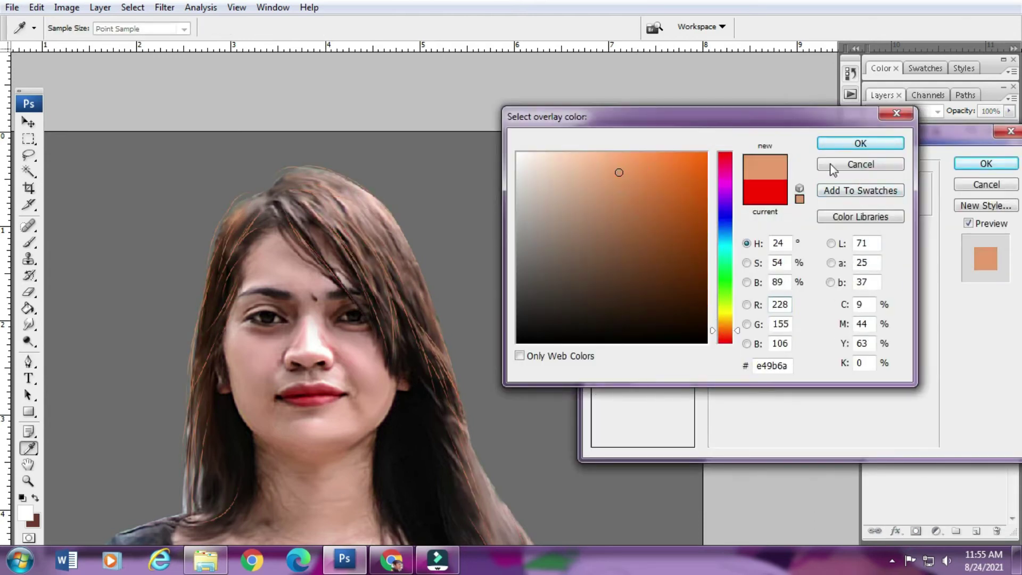
left_click(860, 143)
left_click(986, 163)
left_click(165, 7)
- Soften the peach strands with Gaussian Blur, apply Levels, and add new strand layers
left_click(386, 215)
key("Return")
key("ctrl+l")
key("Return")
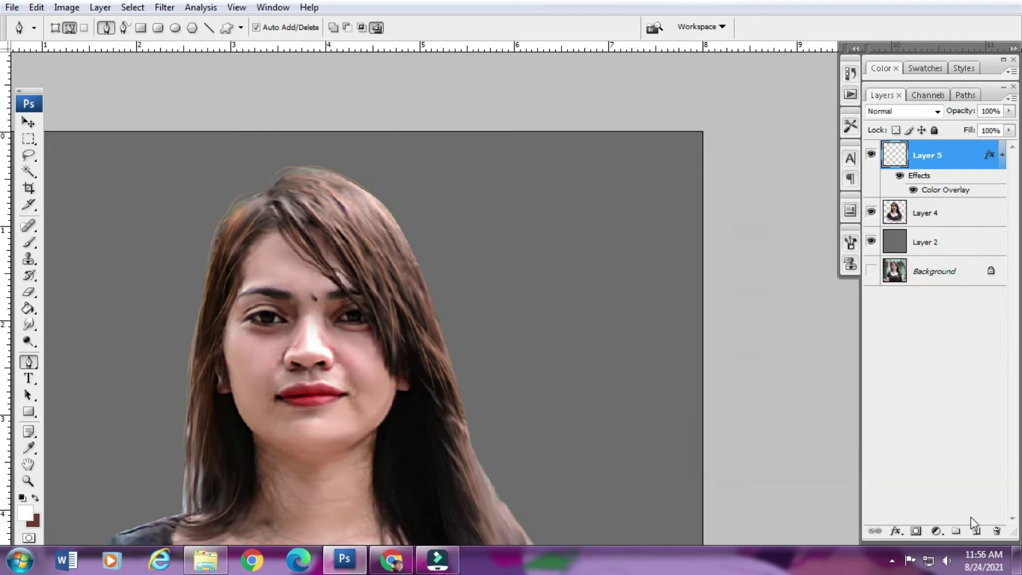
key("ctrl+shift+alt+n")
key("ctrl+l")
key("Return")
key("ctrl+shift+alt+n")
- Draw a strand path from the crown and stroke it white
key("p")
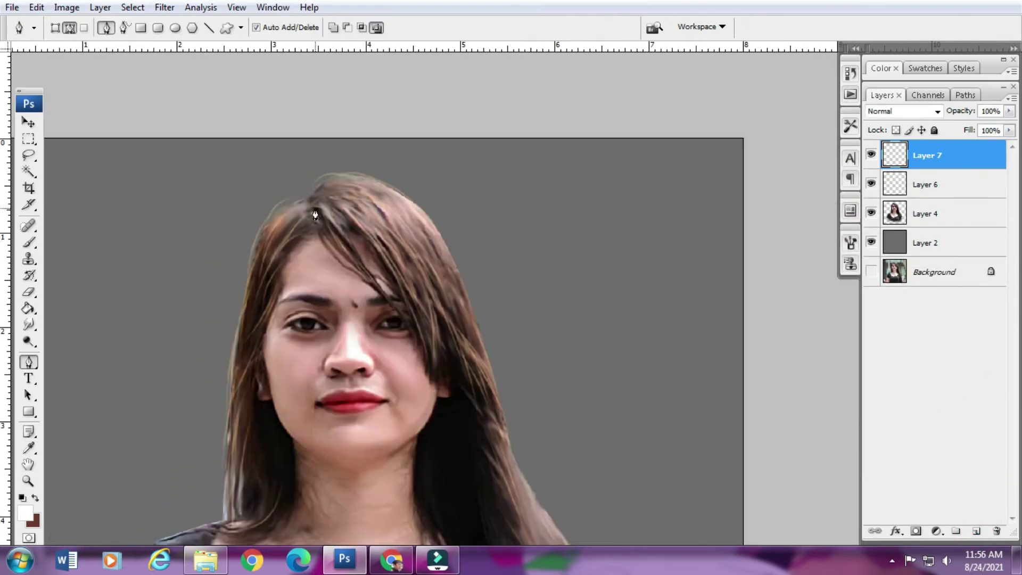
left_click(324, 203)
left_click(445, 412)
right_click(409, 198)
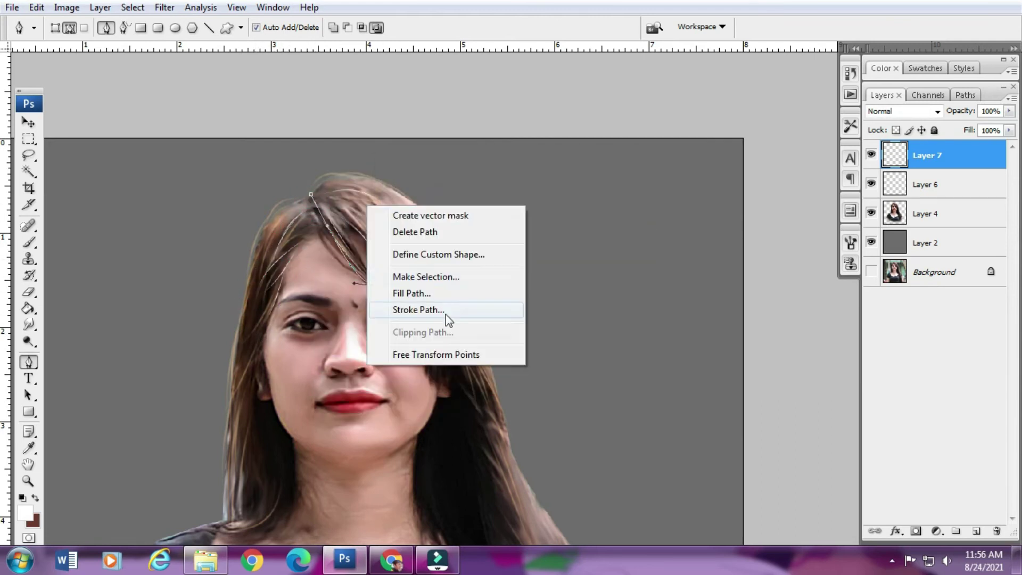
right_click(463, 287)
left_click(500, 390)
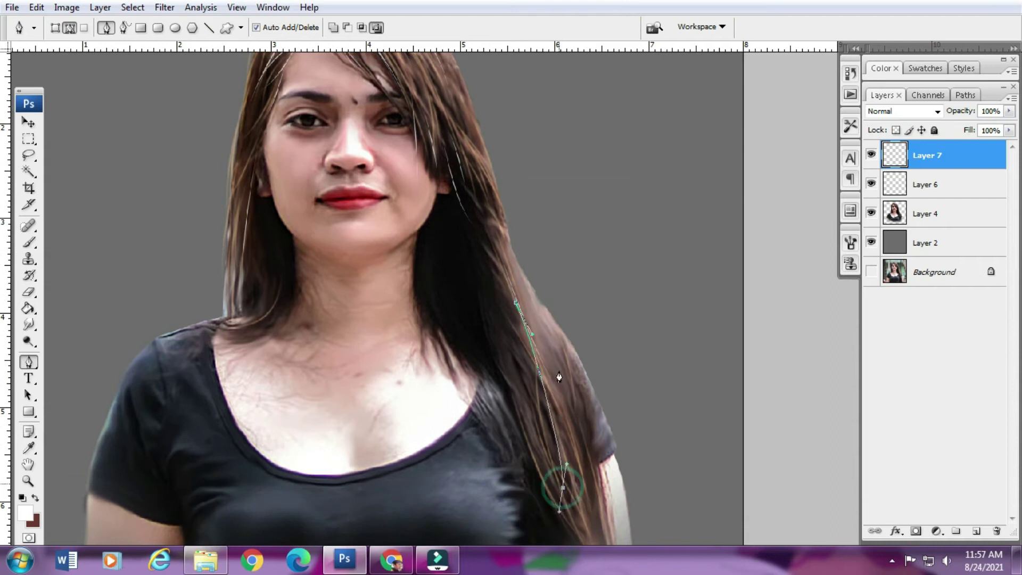
scroll(558, 377, "down", 3)
- Curve a strand path down the right hair and stroke it white
right_click(544, 230)
left_click_drag(516, 368, 566, 421)
scroll(567, 421, "up", 2)
scroll(566, 421, "up", 2)
right_click(411, 114)
left_click(414, 226)
right_click(367, 104)
- Select an enlarged Blur tool on the main portrait layer
key("Escape")
key("r")
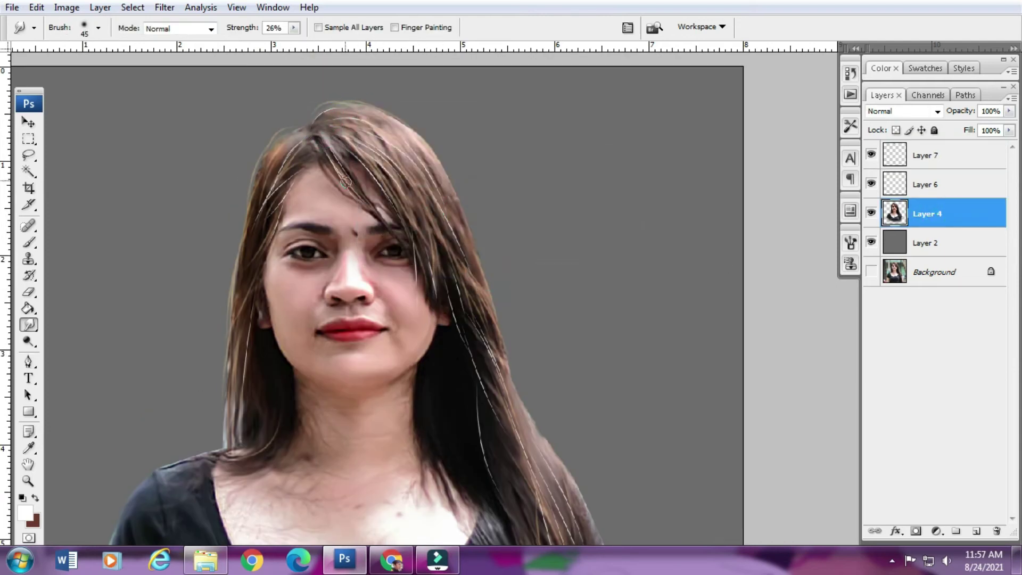
key("bracketright")
key("bracketright")
key("bracketright")
right_click(29, 325)
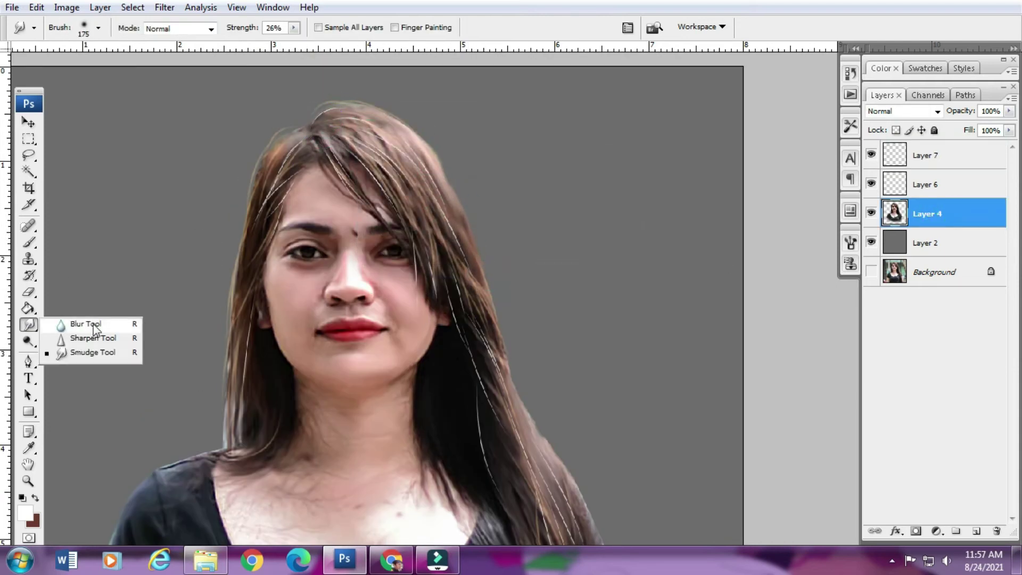
left_click(64, 323)
- On the top strands layer, curve a new strand path and stroke it
key("p")
key("alt+bracketright")
key("alt+bracketright")
right_click(490, 201)
key("Escape")
left_click_drag(481, 184, 512, 184)
right_click(496, 201)
left_click(537, 299)
- Stroke additional strand paths along the left hair
left_click(311, 125)
right_click(282, 101)
left_click(404, 217)
left_click(482, 300)
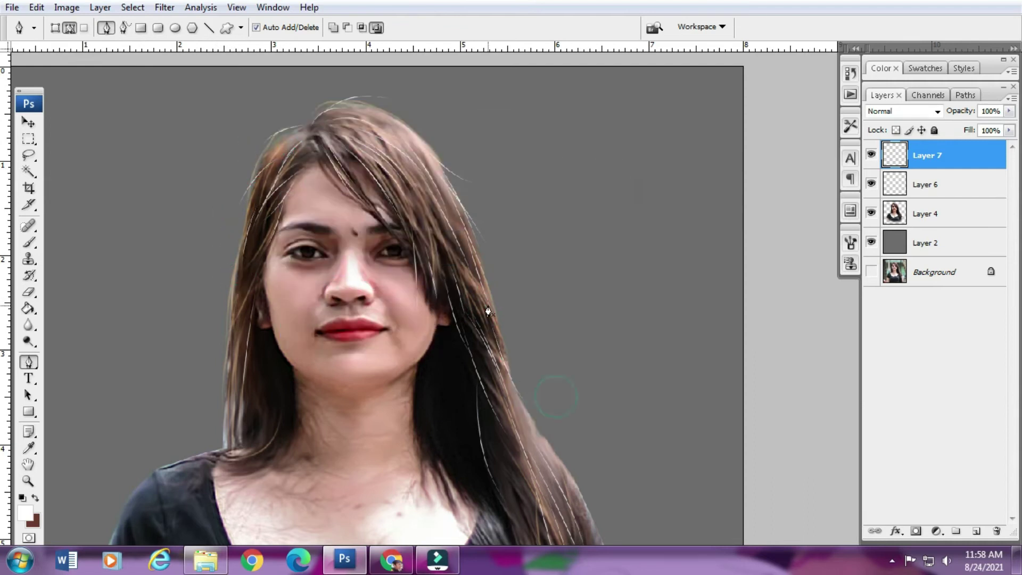
right_click(484, 96)
left_click(522, 209)
right_click(433, 119)
right_click(308, 139)
left_click(355, 188)
key("v")
- Give the Layer 7 strands a brown-orange #b8824e Color Overlay
left_click(896, 530)
left_click(915, 439)
left_click(877, 187)
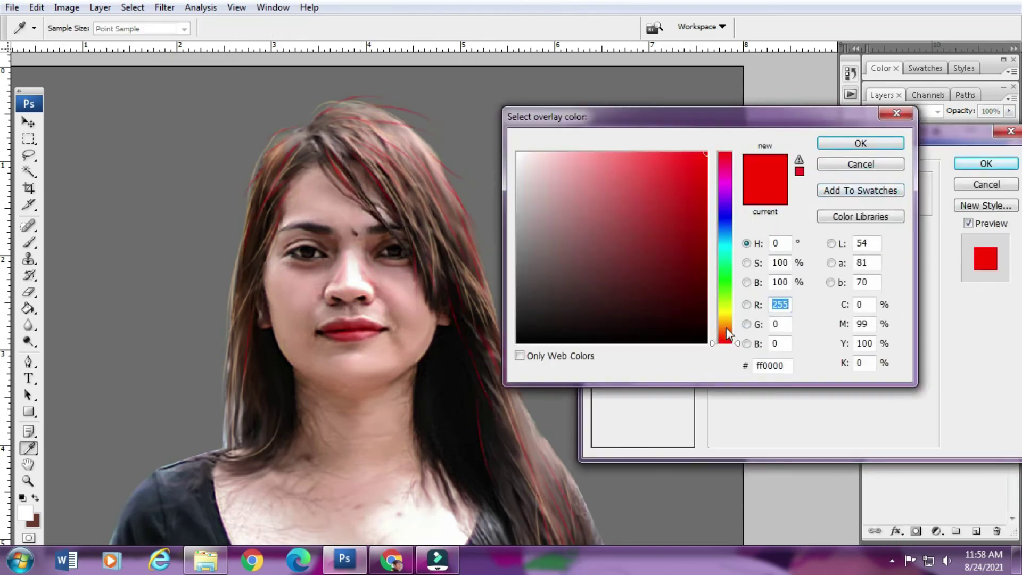
left_click_drag(728, 334, 727, 327)
mouse_move(591, 278)
left_mouse_down()
mouse_move(581, 228)
mouse_move(668, 289)
mouse_move(625, 201)
left_mouse_up()
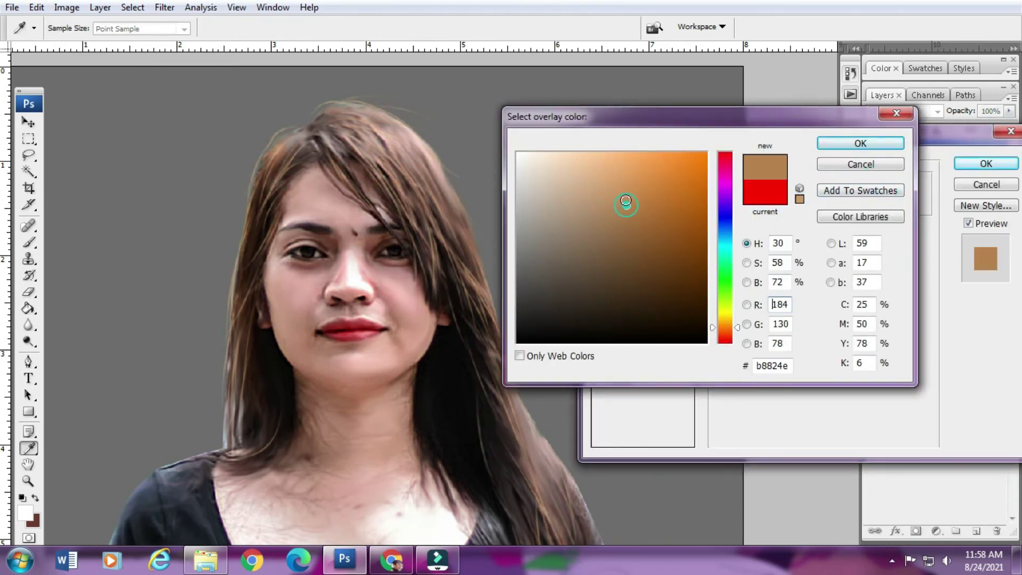
left_click(860, 143)
left_click(986, 164)
- Set up a large soft brush with red as the foreground colour
left_click(995, 242)
key("b")
right_click(495, 250)
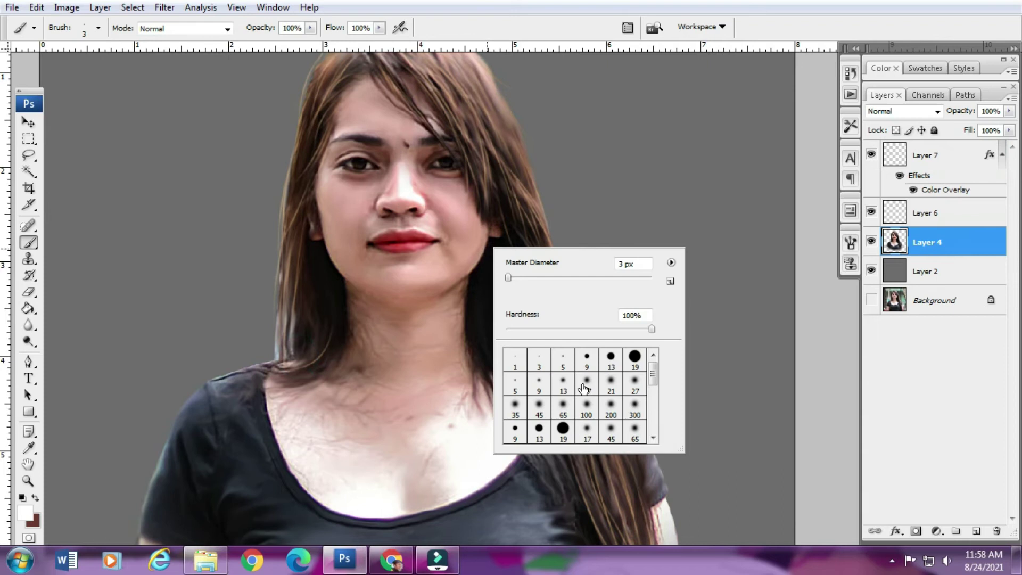
left_click(25, 512)
left_click(611, 161)
mouse_move(725, 340)
left_mouse_down()
mouse_move(725, 184)
mouse_move(725, 340)
left_mouse_up()
left_click(859, 143)
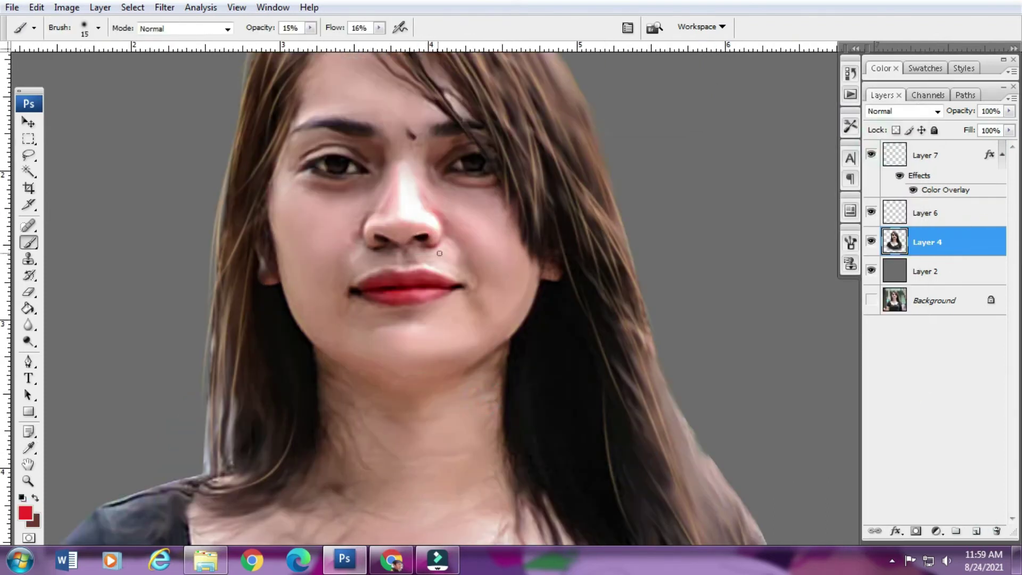
key("bracketright")
key("bracketright")
key("bracketright")
- Add a new blush layer, then apply a Levels midtone adjustment to the portrait layer
left_click(926, 213)
left_click(976, 530)
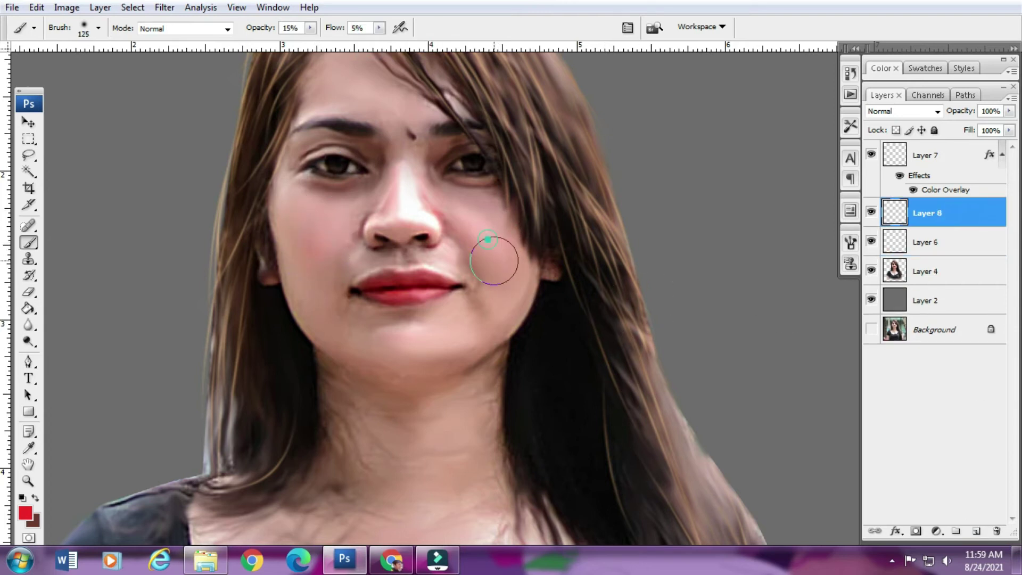
left_click(926, 271)
key("ctrl+l")
left_click_drag(798, 359, 809, 359)
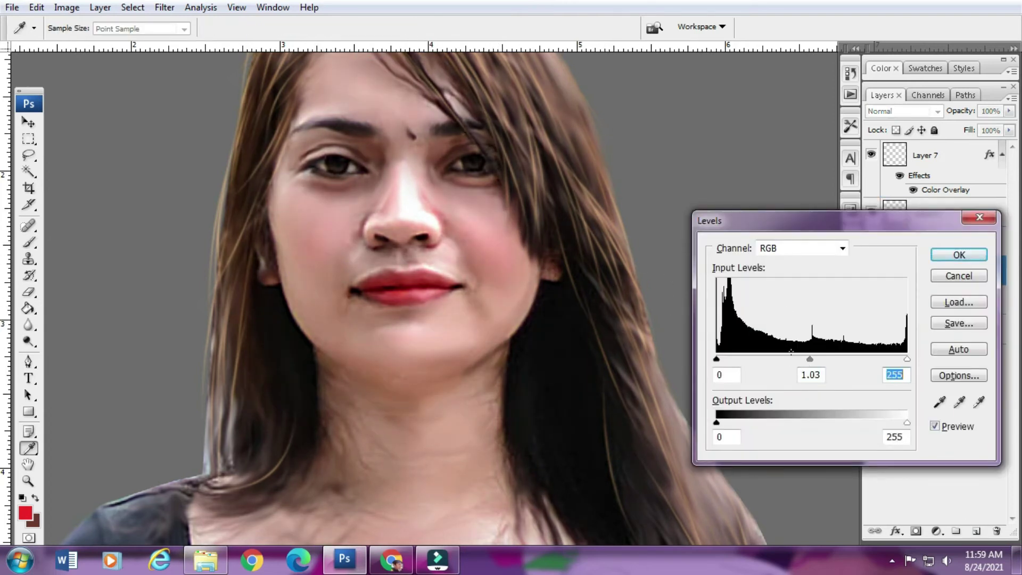
key("Return")
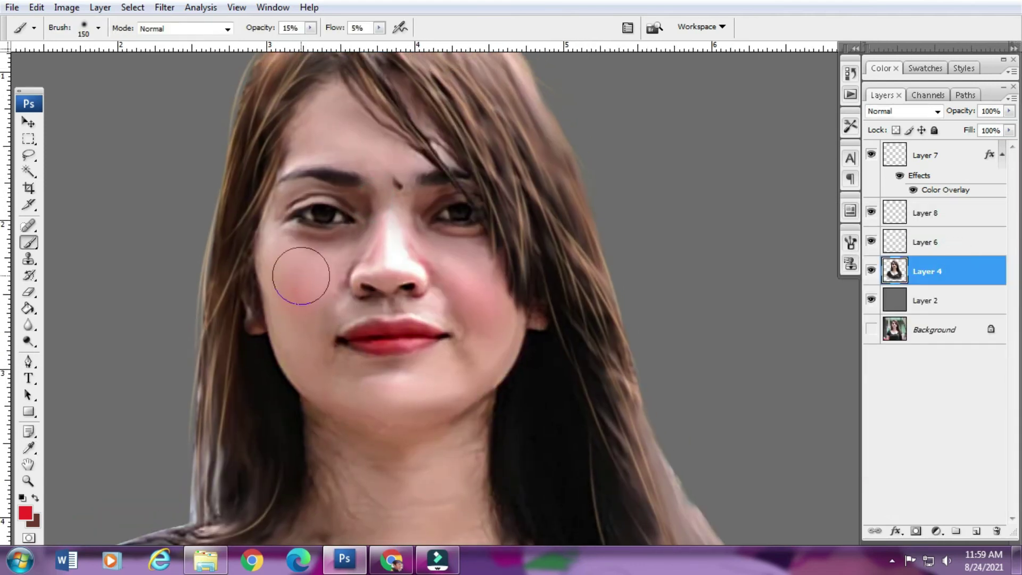
- Add new Layer 9 above the portrait and set the foreground colour to white
left_click(926, 242)
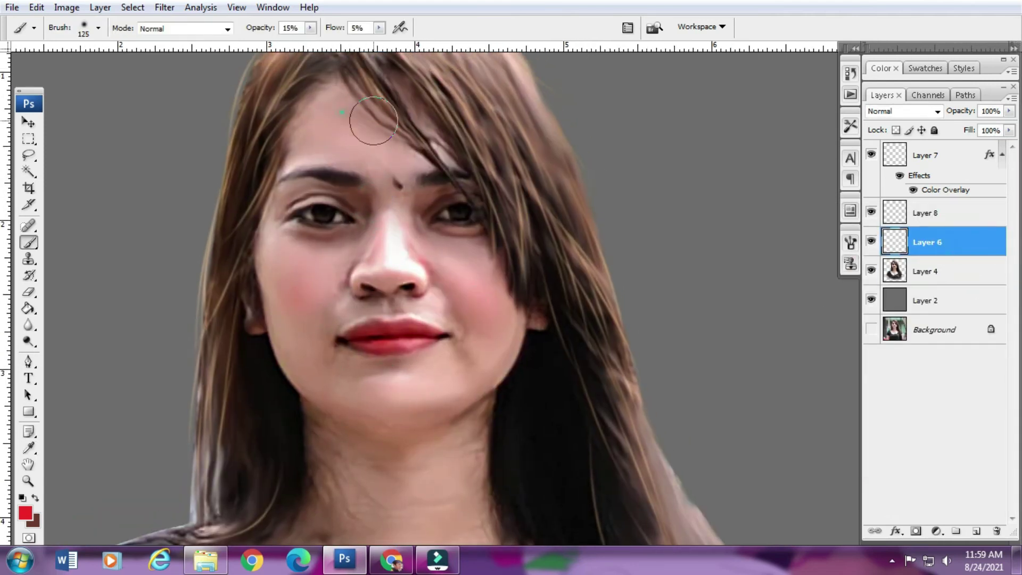
left_click(958, 271)
left_click(976, 530)
left_click(25, 512)
left_click(518, 153)
left_click(849, 143)
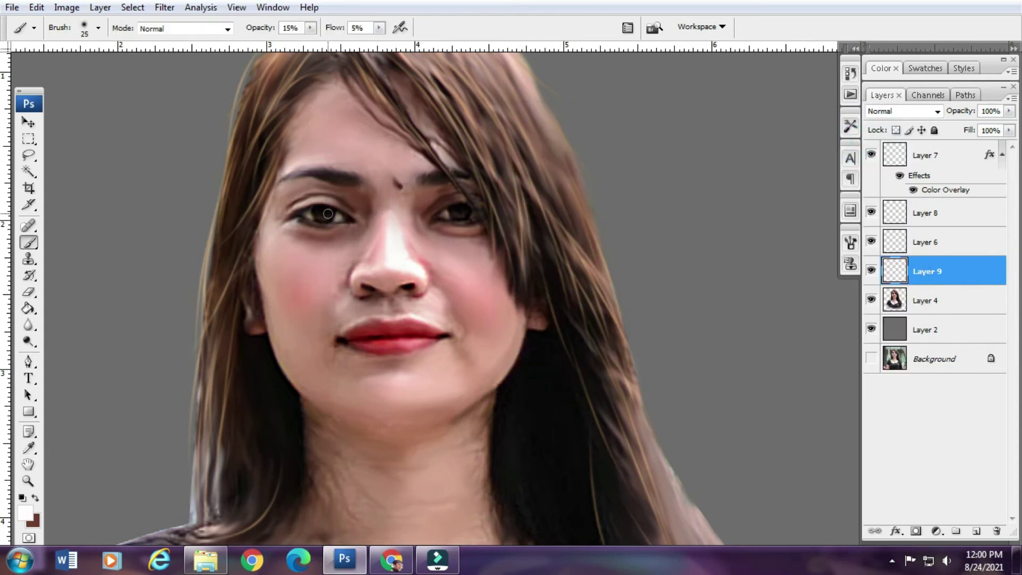
- Zoom in on the left eye and set a small soft brush at 19% opacity
scroll(311, 203, "up", 4)
key("bracketleft")
key("bracketleft")
key("bracketleft")
key("0")
key("8")
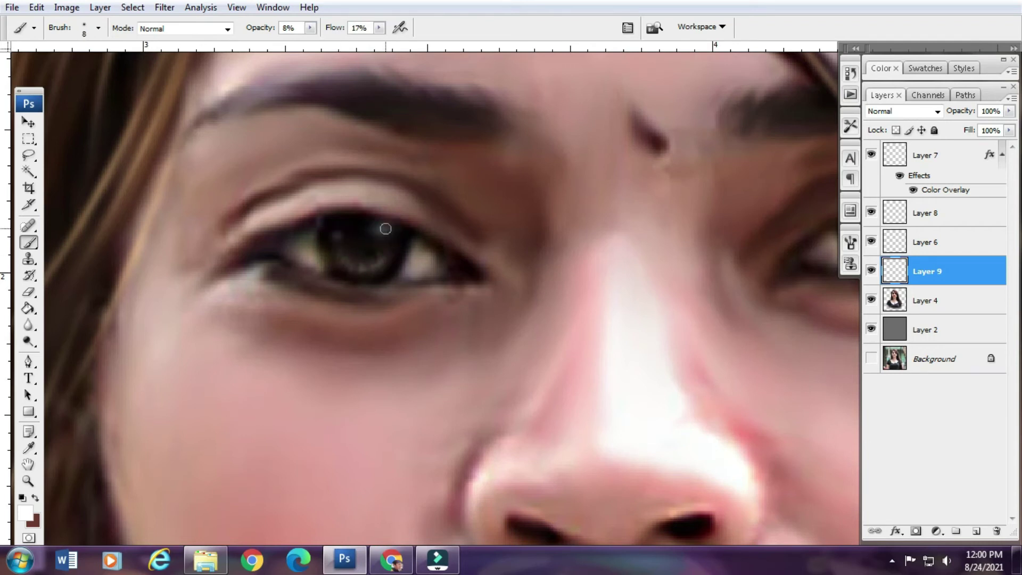
scroll(627, 241, "right", 5)
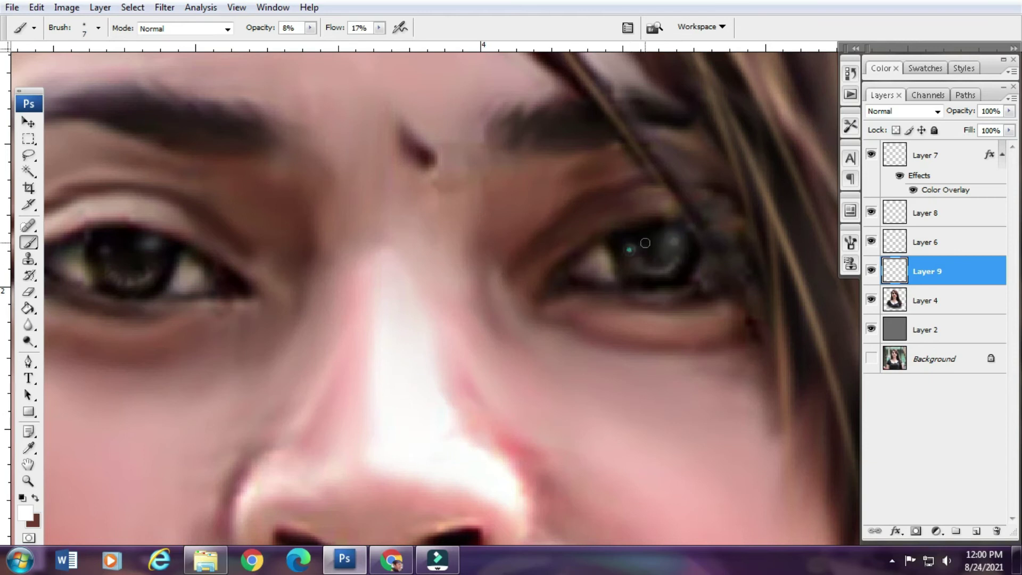
scroll(645, 243, "down", 3)
scroll(411, 273, "up", 2)
key("bracketleft")
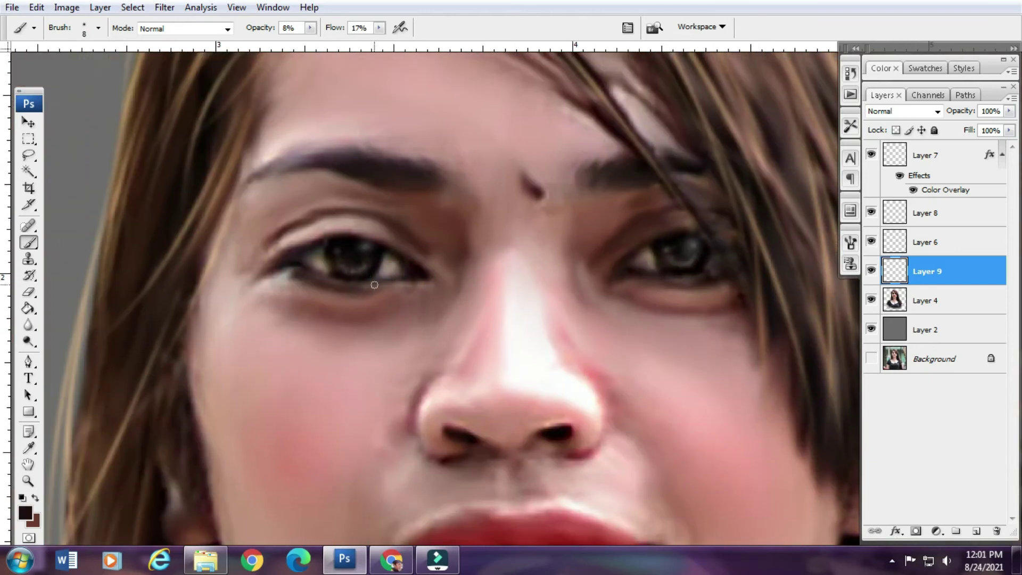
type("19")
left_click(321, 231)
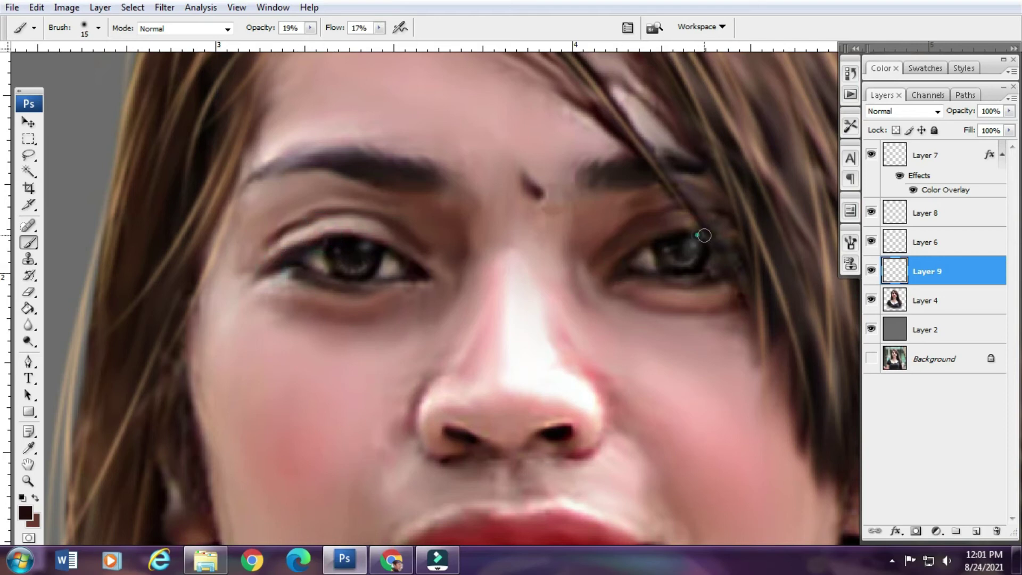
- Sample a colour near the eye and a pink skin tone from the portrait layer
type("naka limot ko amza")
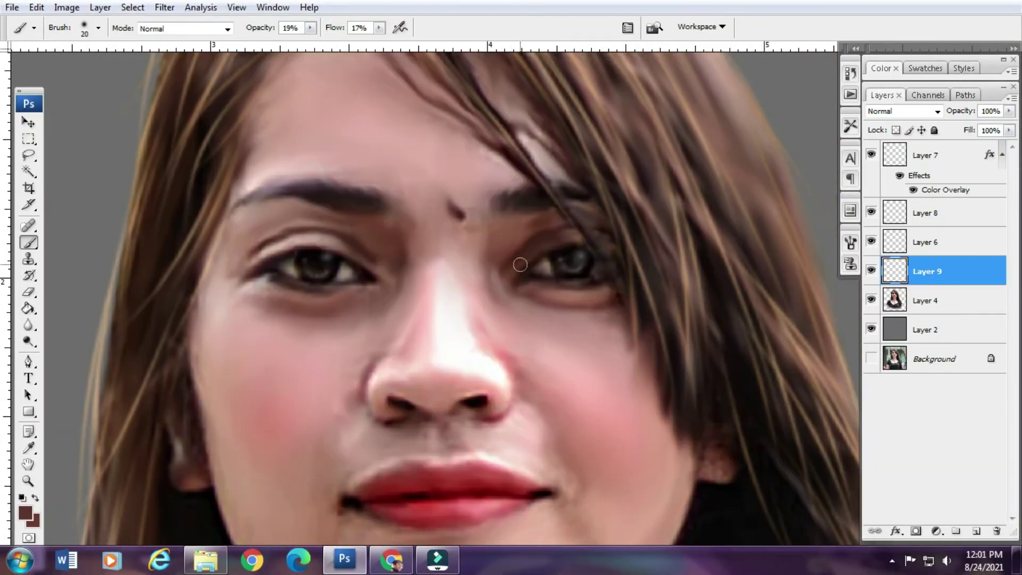
left_click(603, 292, "alt")
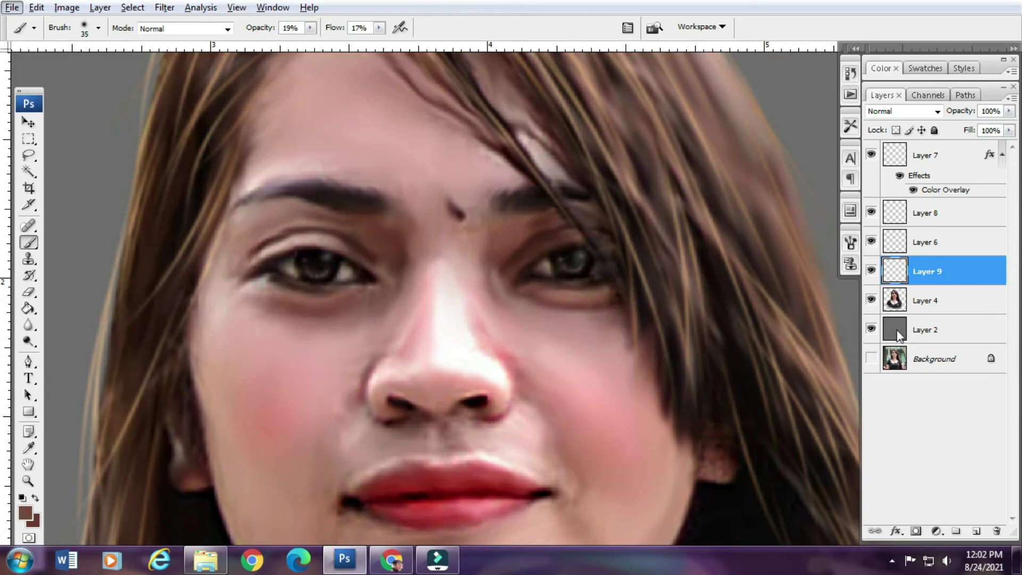
left_click(905, 301)
left_click(547, 348, "alt")
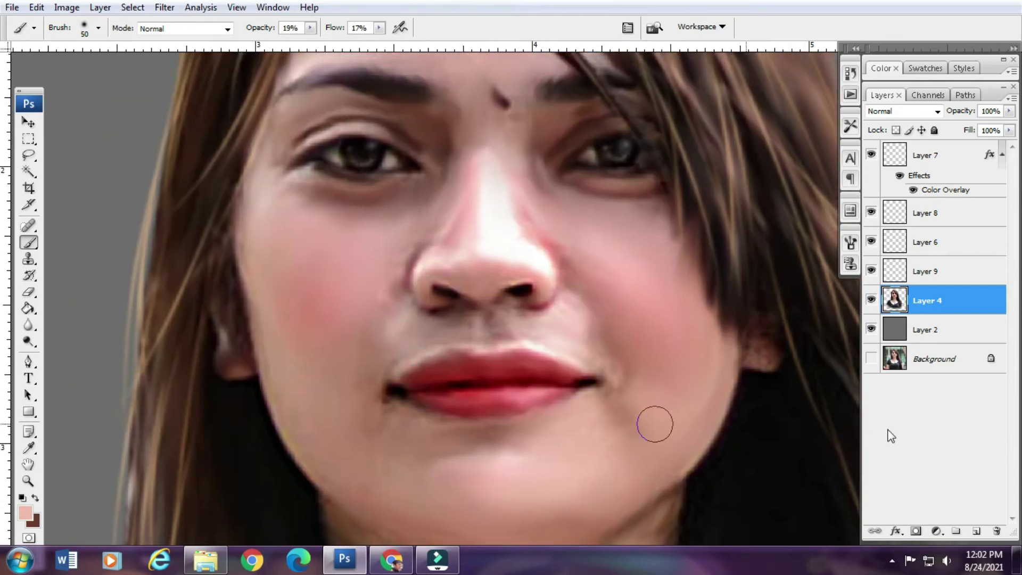
- Add new Layer 10 and sample pink skin and darker lip red near the mouth
key("ctrl+shift+alt+n")
key("bracketright")
key("bracketright")
key("bracketright")
key("bracketleft")
key("bracketleft")
key("bracketleft")
key("bracketleft")
key("bracketleft")
left_click(572, 338, "alt")
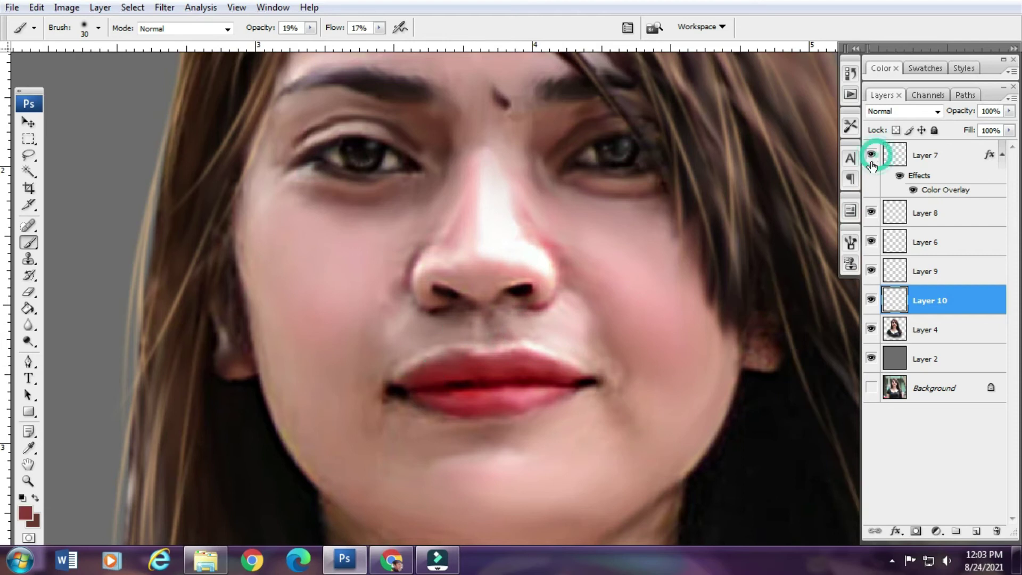
key("bracketleft")
left_click(538, 366, "alt")
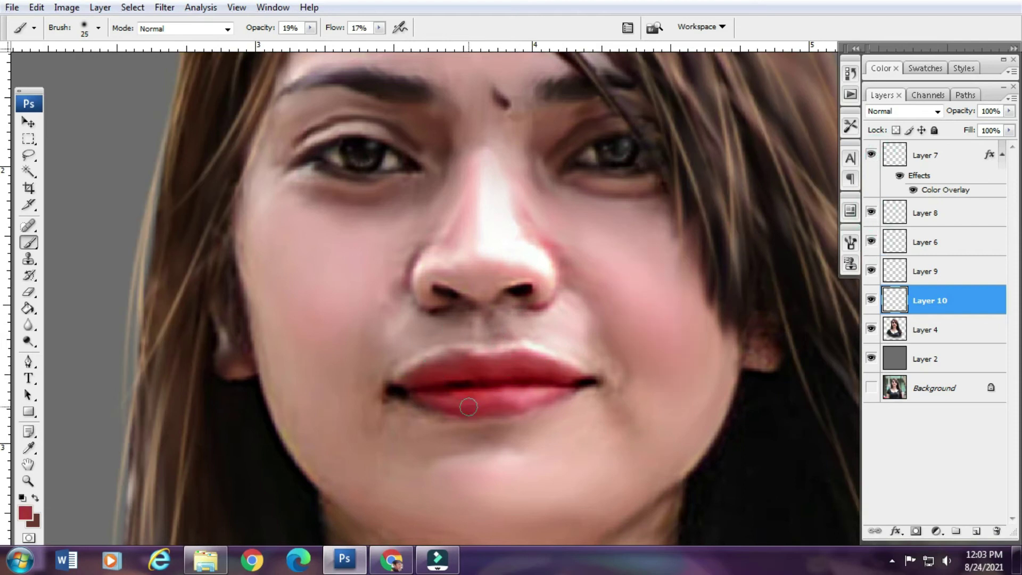
- Paint a white highlight across the lower lip, then zoom to the neck and chest
left_click(25, 513)
key("Return")
key("bracketleft")
left_click_drag(455, 404, 519, 397)
key("bracketright")
key("bracketright")
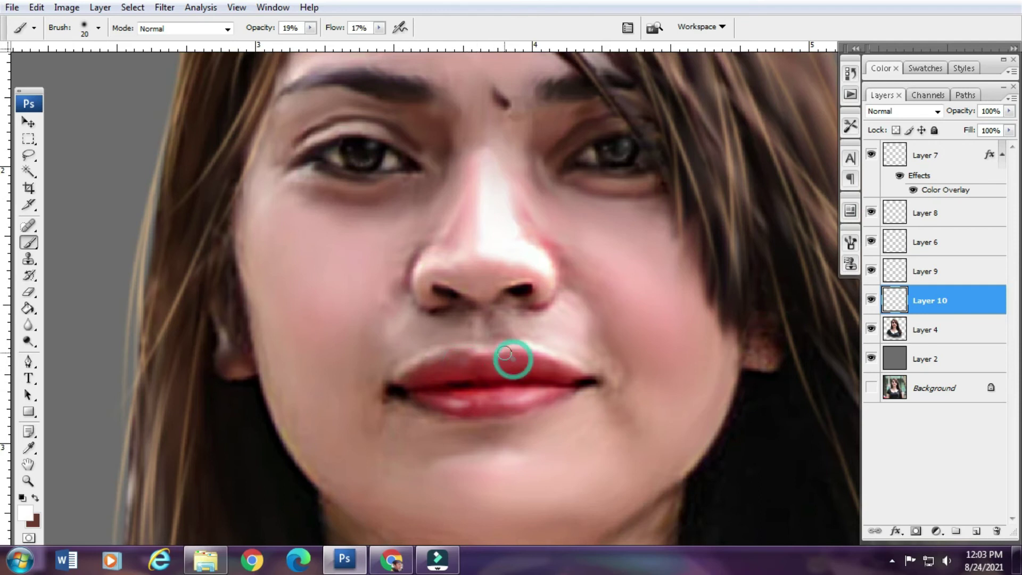
scroll(505, 354, "down", 5)
scroll(461, 319, "up", 2)
key("alt+bracketleft")
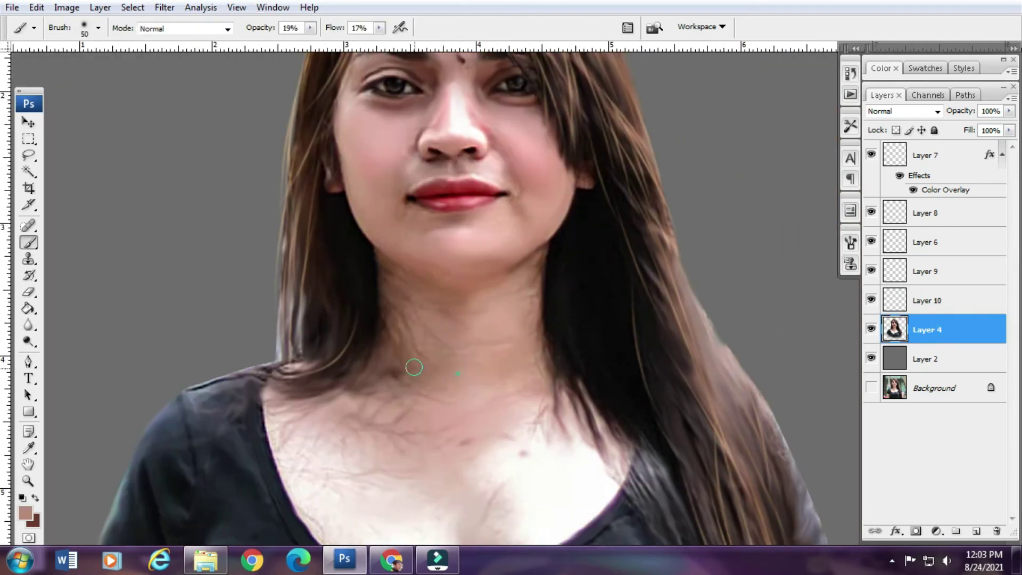
- Sample light skin tones and dab them over the chest to soften the skin
scroll(424, 407, "down", 3)
key("bracketright")
key("bracketright")
left_click(407, 407, "alt")
left_click(426, 359, "alt")
left_click(433, 384, "alt")
key("bracketleft")
left_click(506, 386, "alt")
left_click(520, 429)
left_click(513, 394)
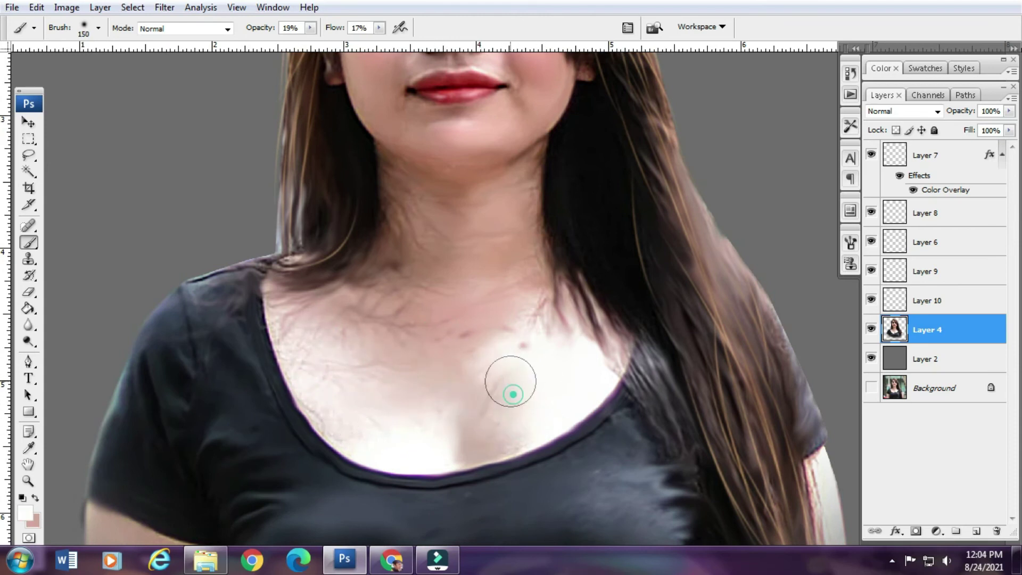
- Sample grey and black tones and paint the shirt smooth, including the left sleeve and shoulder
scroll(433, 330, "right", 3)
left_click(429, 237, "alt")
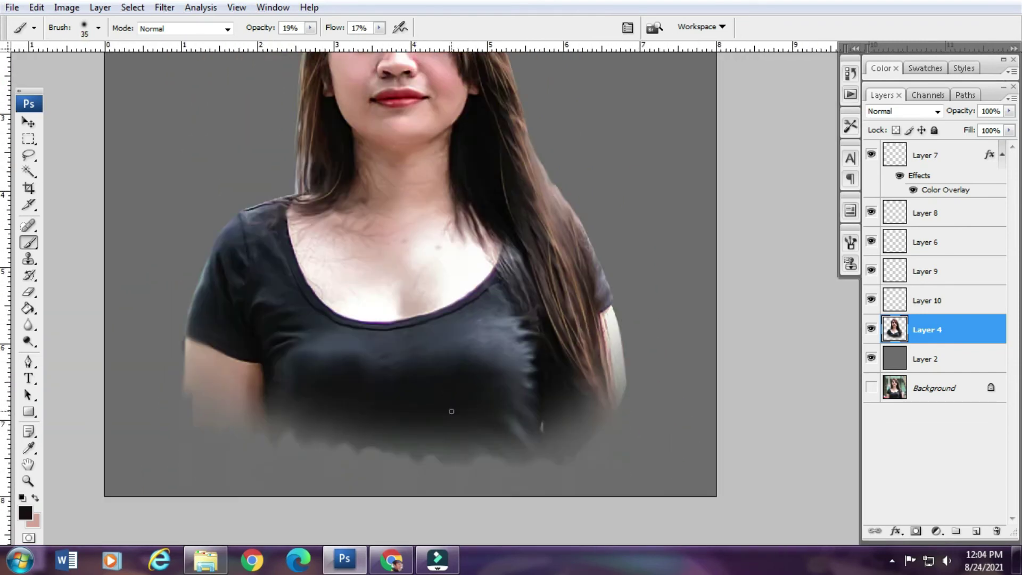
left_click(481, 344, "alt")
left_click(447, 340)
key("bracketleft")
left_click(481, 333)
left_click(464, 402, "alt")
key("bracketleft")
left_click(315, 337, "alt")
key("bracketright")
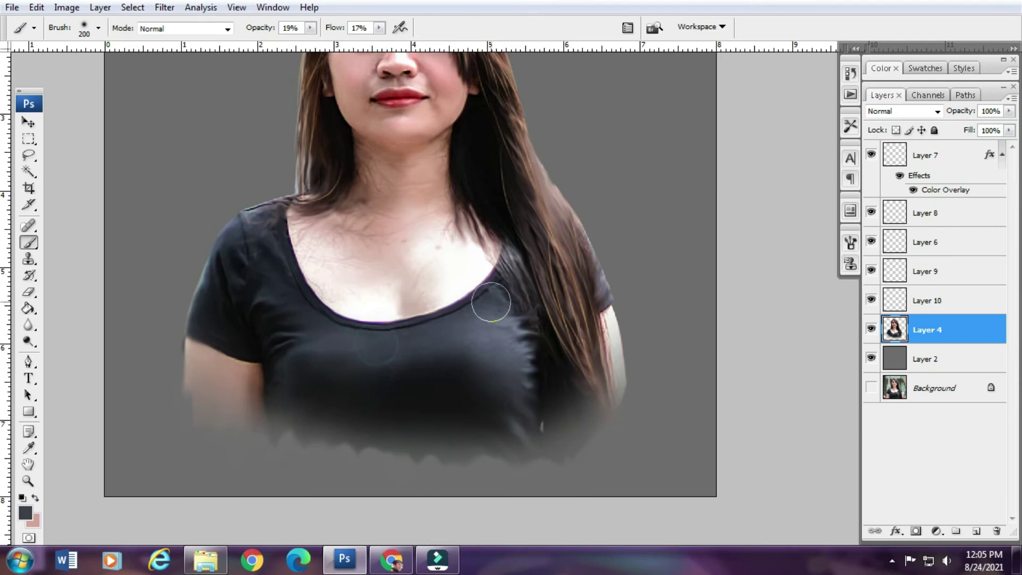
left_click(432, 422, "alt")
key("bracketleft")
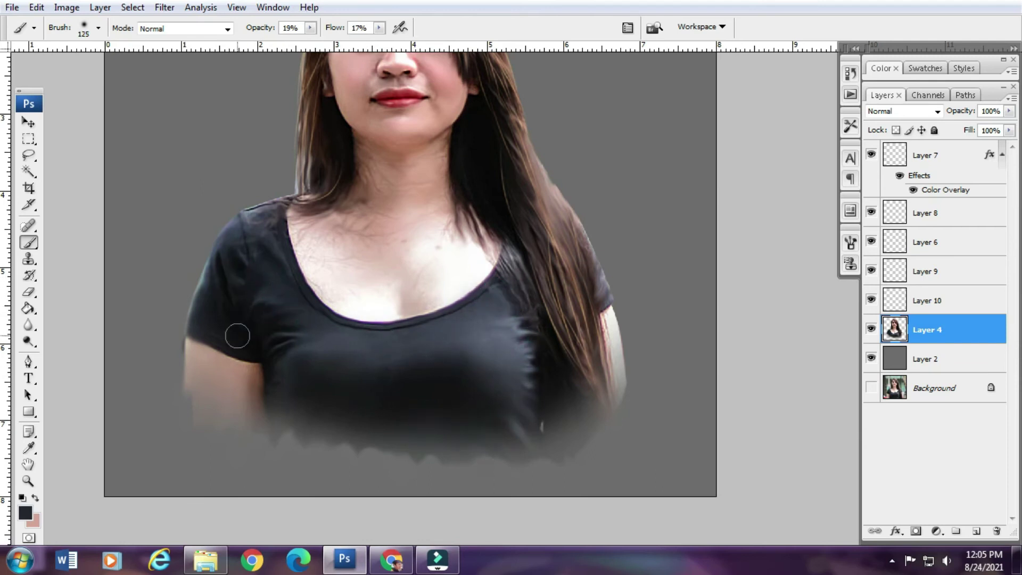
left_click_drag(258, 220, 280, 317)
- Switch to a near-white foreground and add small fine touches on the shirt
left_click(25, 512)
left_click(538, 174)
left_click(799, 141)
key("bracketleft")
key("bracketleft")
key("bracketleft")
left_click(239, 241)
key("bracketleft")
key("bracketleft")
key("bracketleft")
scroll(230, 321, "up", 3)
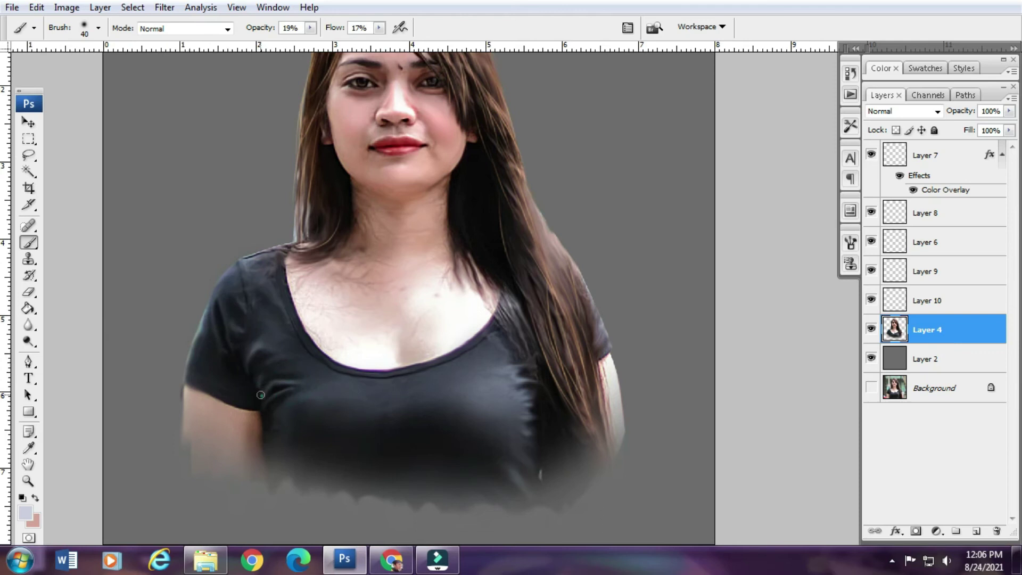
key("bracketleft")
left_click(533, 438)
- Zoom out, show the Background photo and grey Layer 2, and select Layer 2
key("v")
left_click(472, 393)
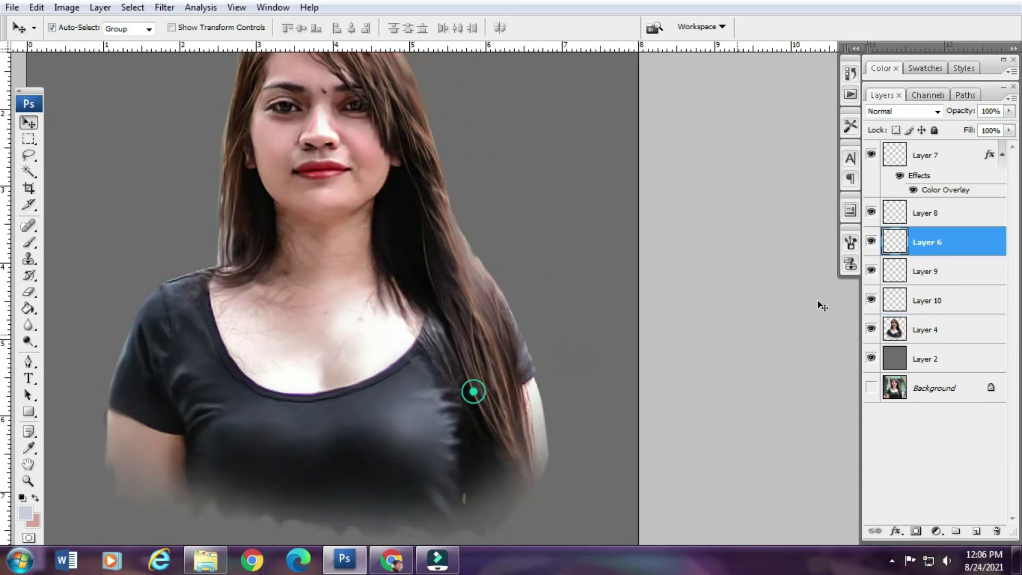
key("ctrl+l")
left_click(974, 249)
key("ctrl+minus")
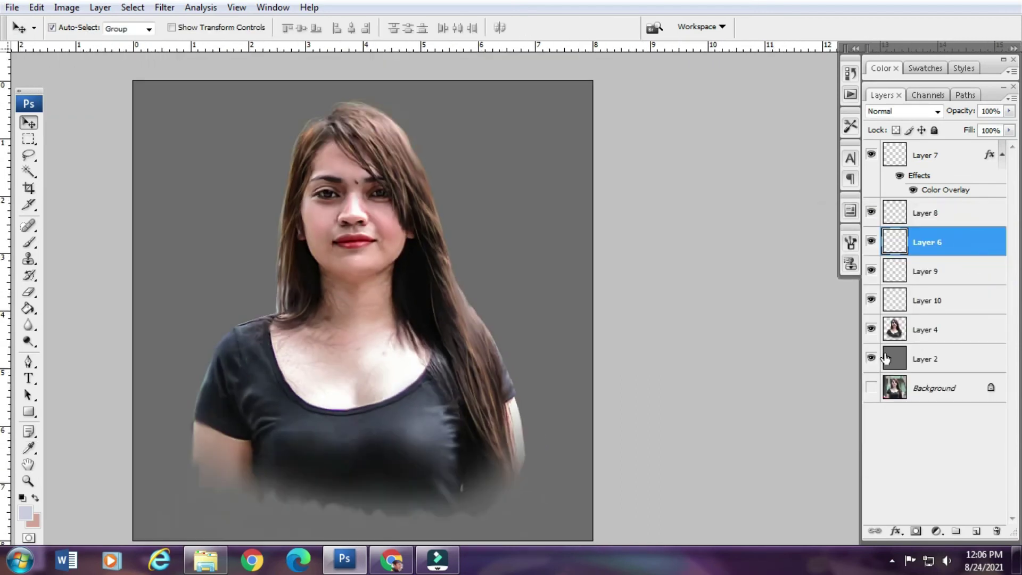
left_click(871, 387)
left_click(871, 358)
left_click(926, 329)
left_click(870, 359)
- Add Layer 11 above the backdrop with a scatter brush at 100% opacity and flow
left_click(926, 359)
left_click(976, 530)
key("b")
right_click(411, 229)
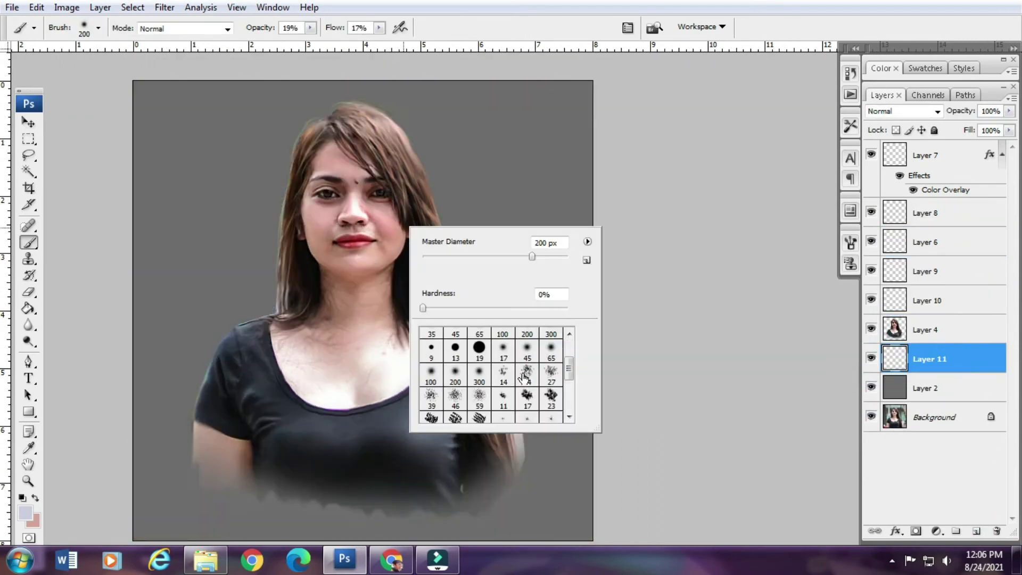
double_click(552, 365)
left_click_drag(379, 27, 420, 48)
left_click_drag(309, 27, 351, 48)
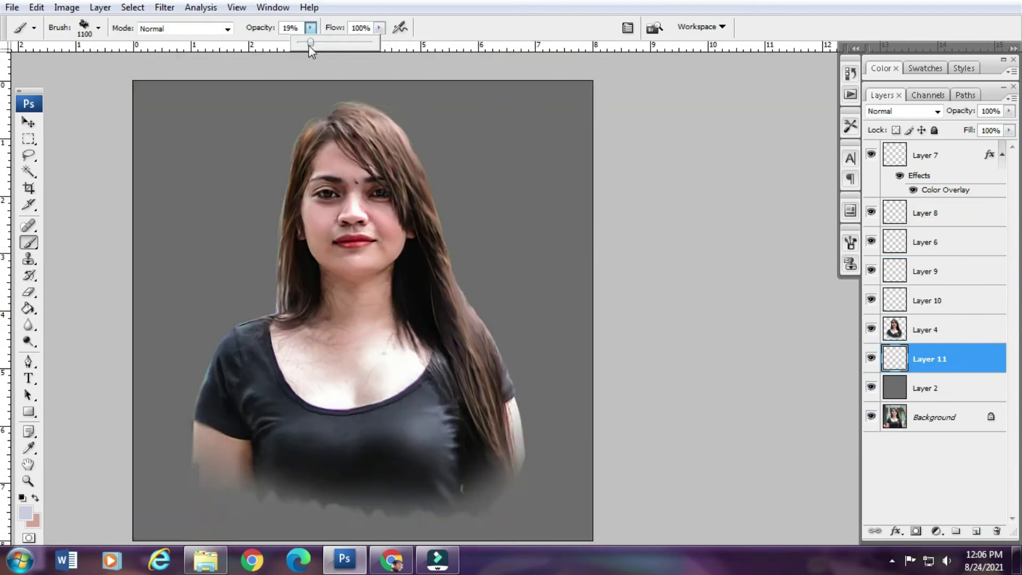
- Splatter peach, brown, dark and teal-grey paint around the head and left shoulder
left_click_drag(426, 128, 505, 223)
left_click_drag(277, 160, 240, 239)
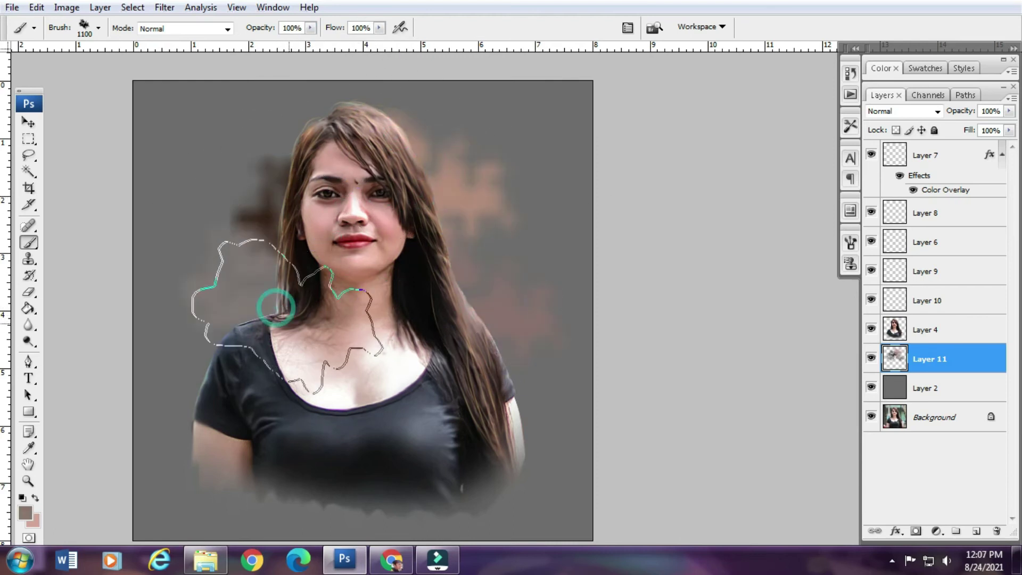
left_click(256, 351, "alt")
left_click_drag(212, 383, 319, 387)
key("bracketleft")
key("bracketleft")
key("bracketleft")
left_click_drag(205, 381, 184, 367)
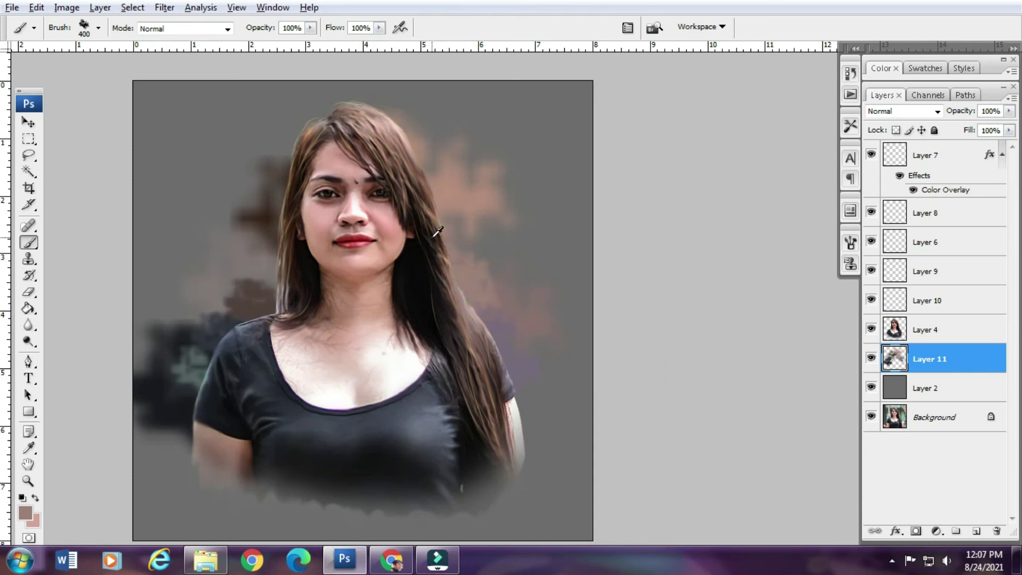
left_click(458, 276, "alt")
left_click_drag(456, 236, 404, 151)
- Add dark splatter along the bottom of the torso and light grey splatter at lower right
scroll(321, 402, "down", 3)
mouse_move(321, 402)
left_mouse_down()
mouse_move(330, 422)
mouse_move(425, 415)
left_mouse_up()
key("bracketleft")
left_click(183, 381, "alt")
left_click(520, 392, "alt")
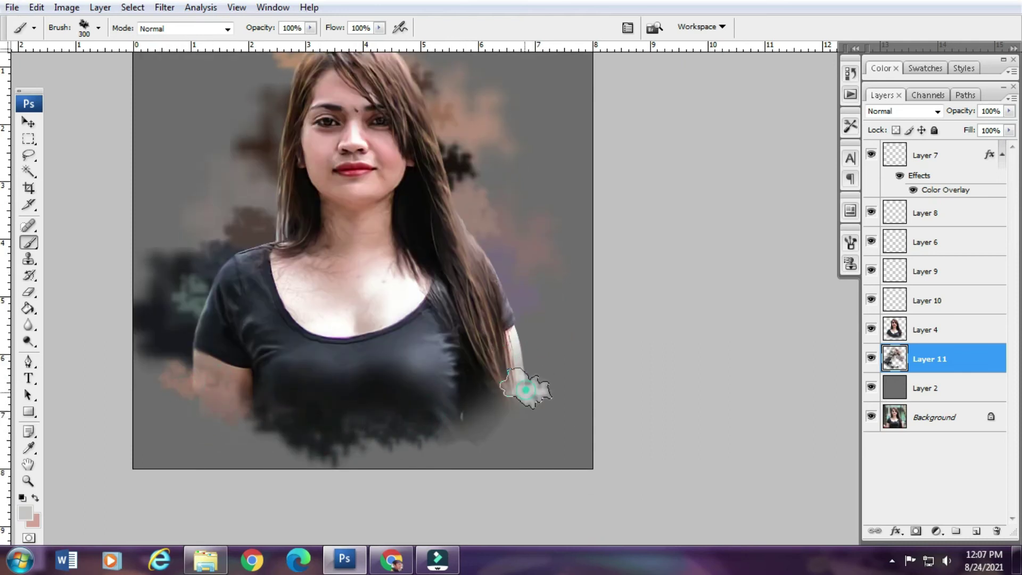
left_click_drag(526, 383, 479, 431)
left_click(487, 258, "alt")
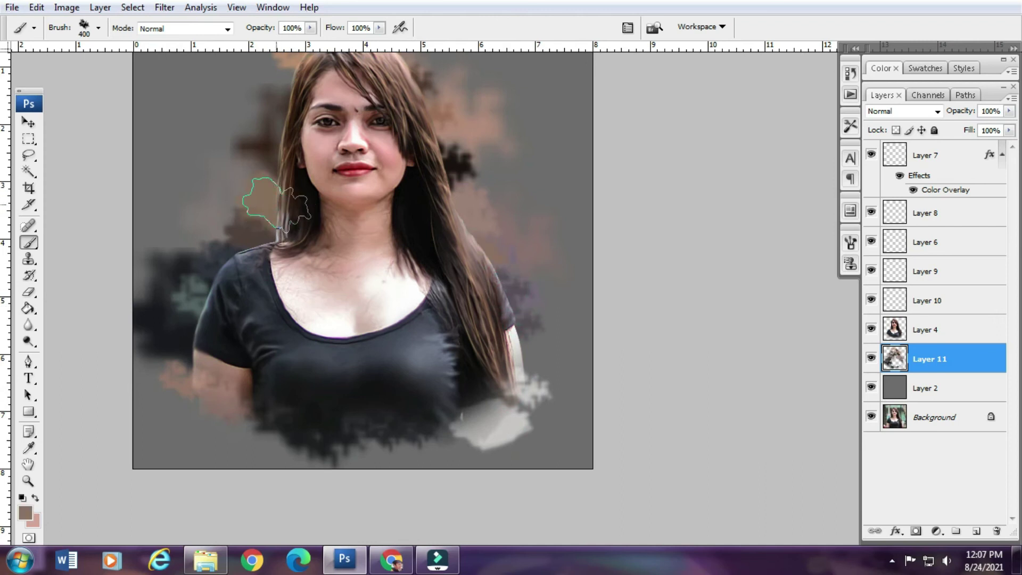
scroll(463, 255, "up", 2)
- Add Layer 12 above Layer 7 and review the brush presets
key("v")
left_click(969, 148)
left_click(976, 531)
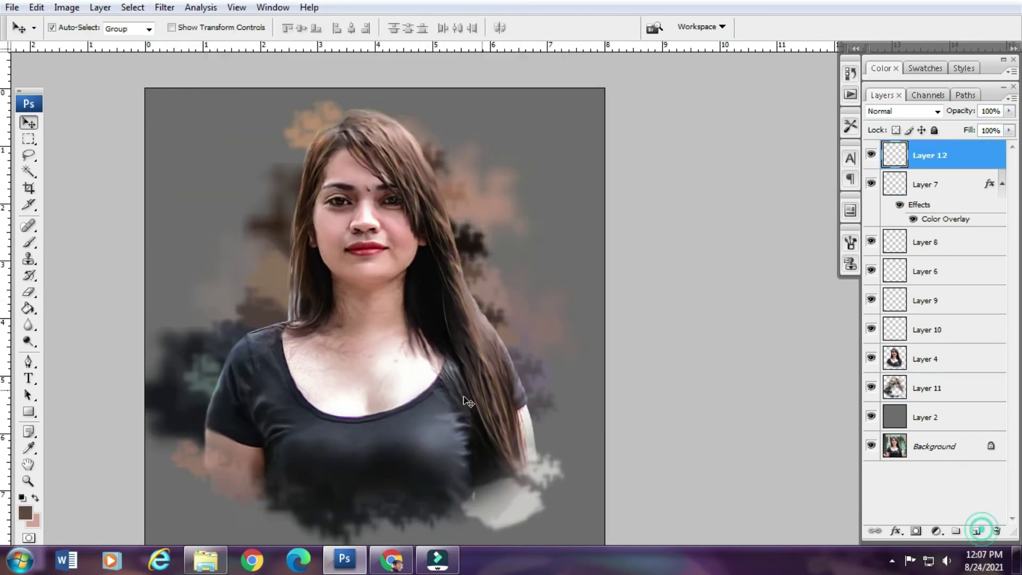
key("b")
right_click(387, 288)
key("Return")
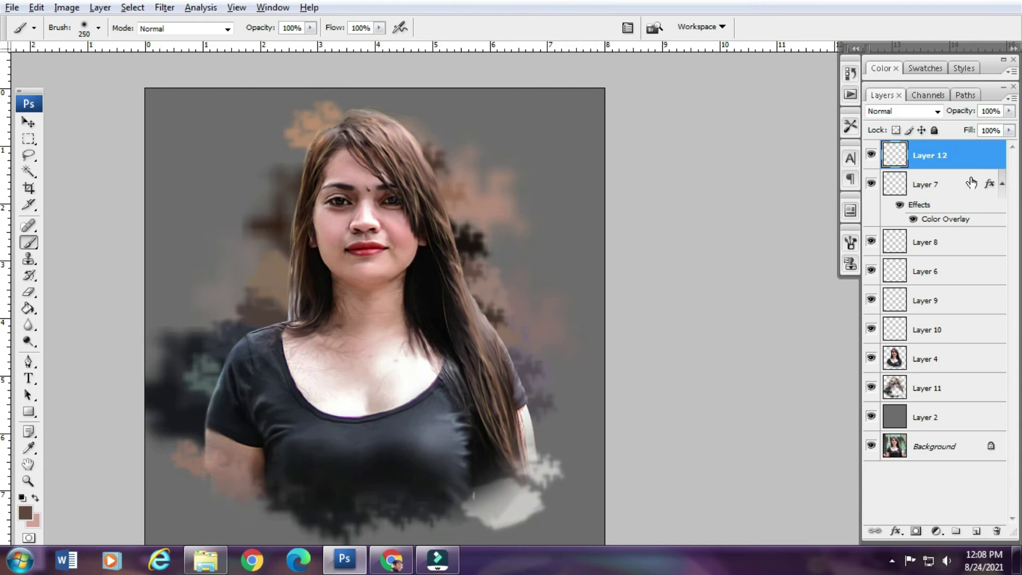
- On new Layer 13, paint a soft orange #ffc466 glow over hair, face and left shoulder
left_click(975, 530)
left_click(25, 513)
left_click(630, 150)
key("Return")
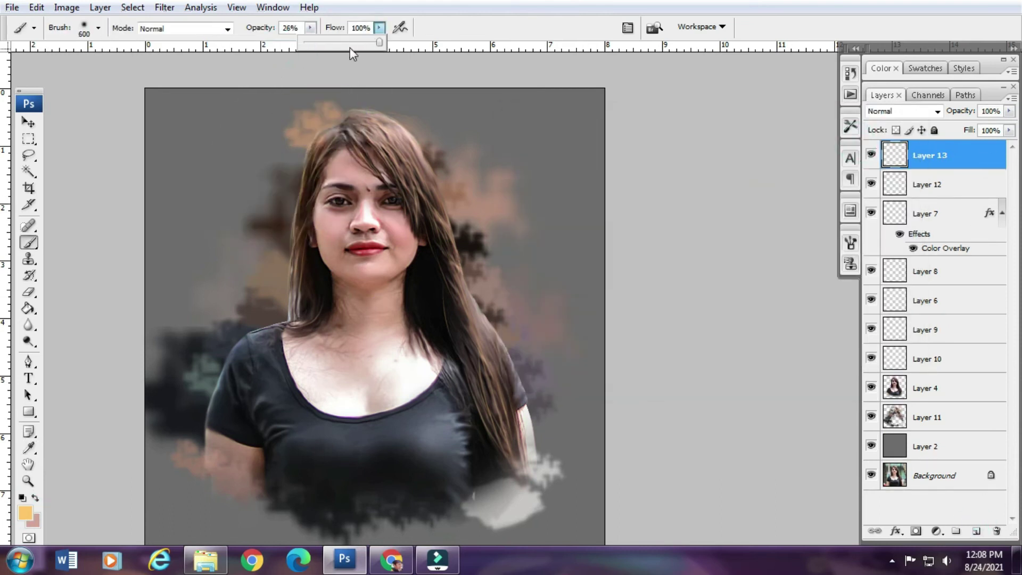
key("bracketleft")
key("bracketleft")
key("bracketleft")
mouse_move(319, 123)
left_mouse_down()
mouse_move(380, 330)
mouse_move(399, 111)
left_mouse_up()
key("bracketleft")
key("bracketleft")
key("bracketleft")
scroll(440, 293, "down", 1)
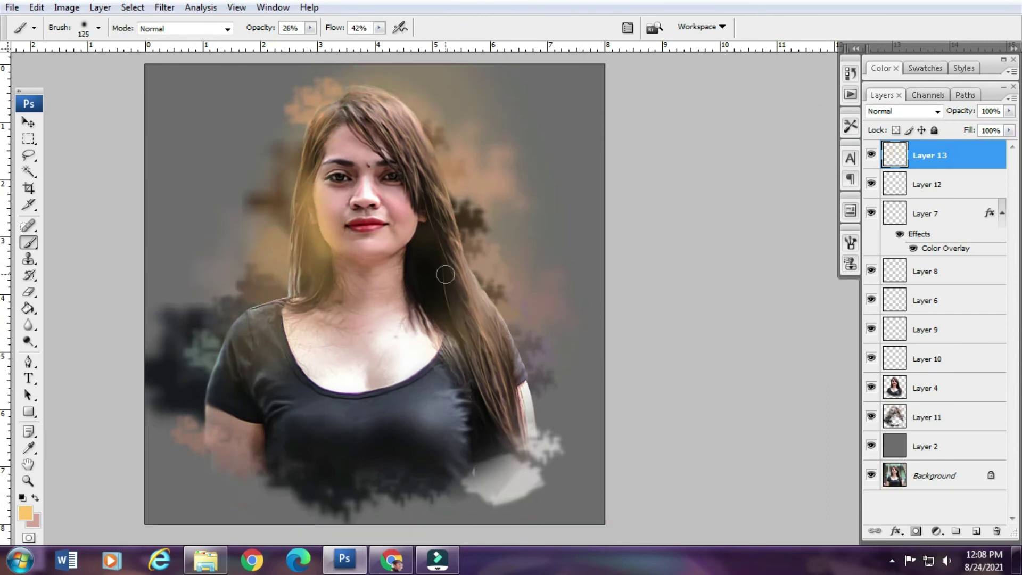
left_click_drag(250, 307, 188, 439)
key("bracketleft")
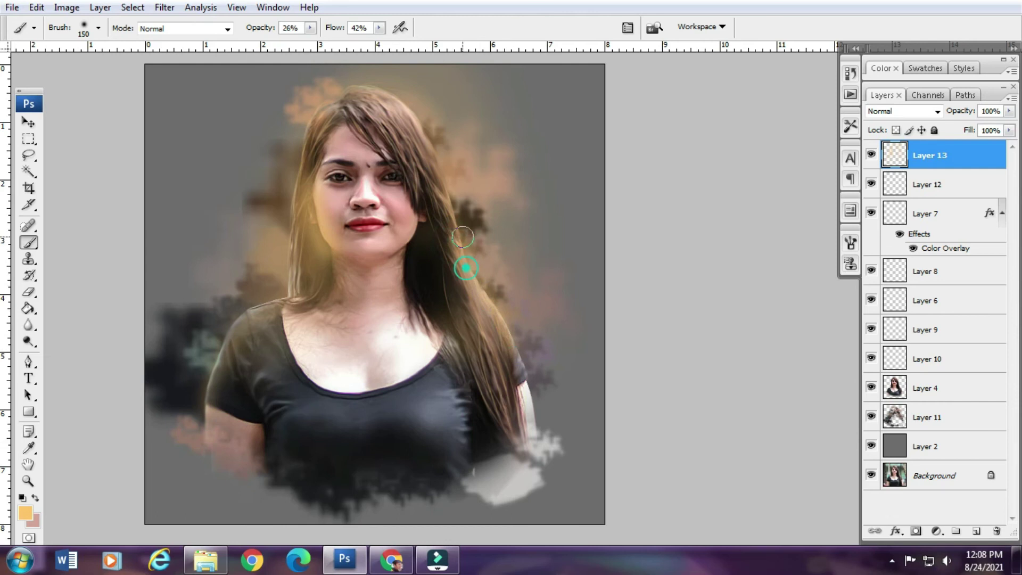
left_click_drag(468, 267, 405, 174)
- Warm the Layer 4 portrait's hue with Hue/Saturation and darken its midtones with Levels
left_click(928, 388)
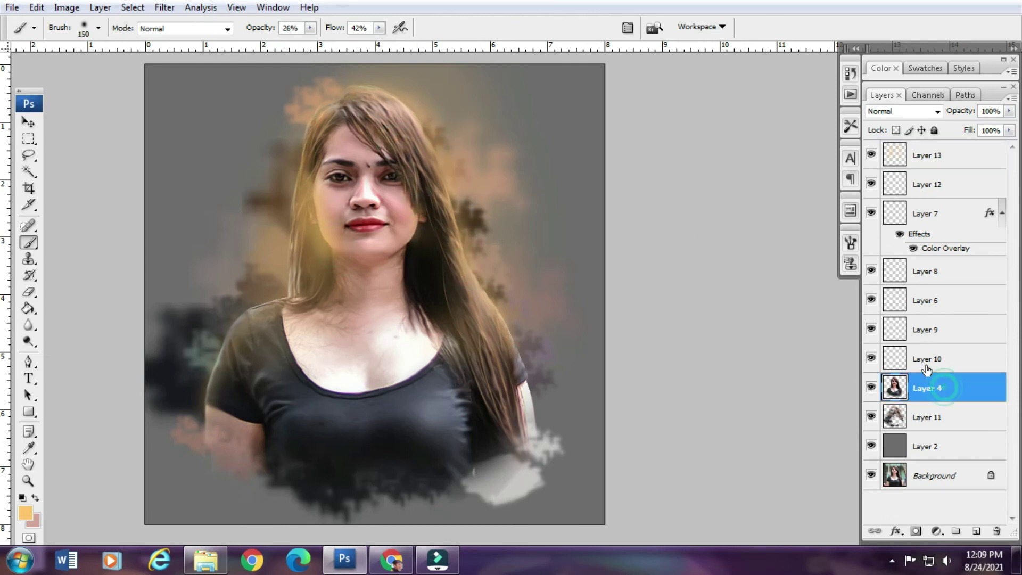
key("ctrl+u")
left_click_drag(687, 221, 698, 221)
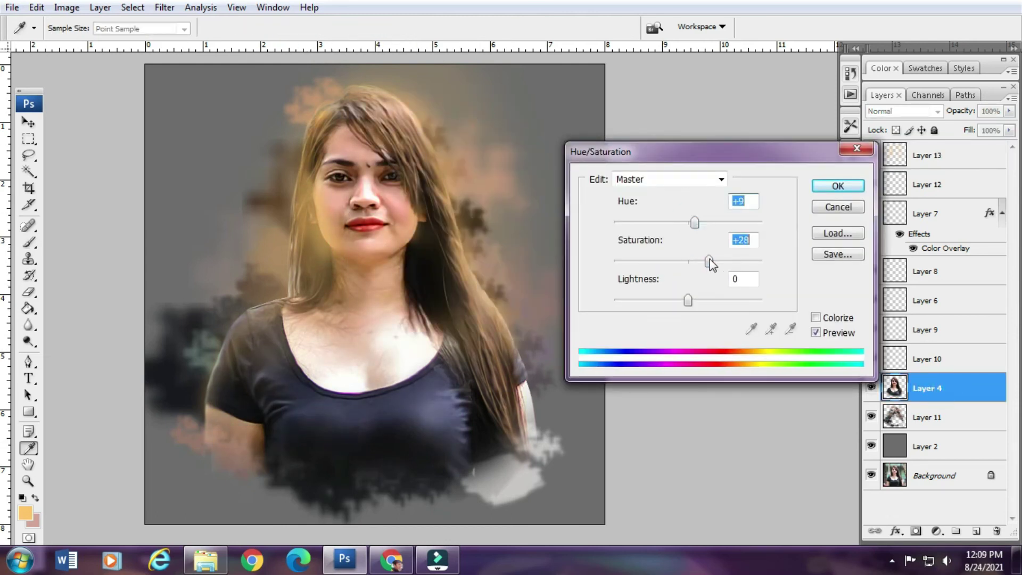
key("Return")
key("ctrl+l")
left_click_drag(809, 356, 815, 355)
key("Return")
- Set the orange glow Layer 13 to the Color Burn blend mode
key("v")
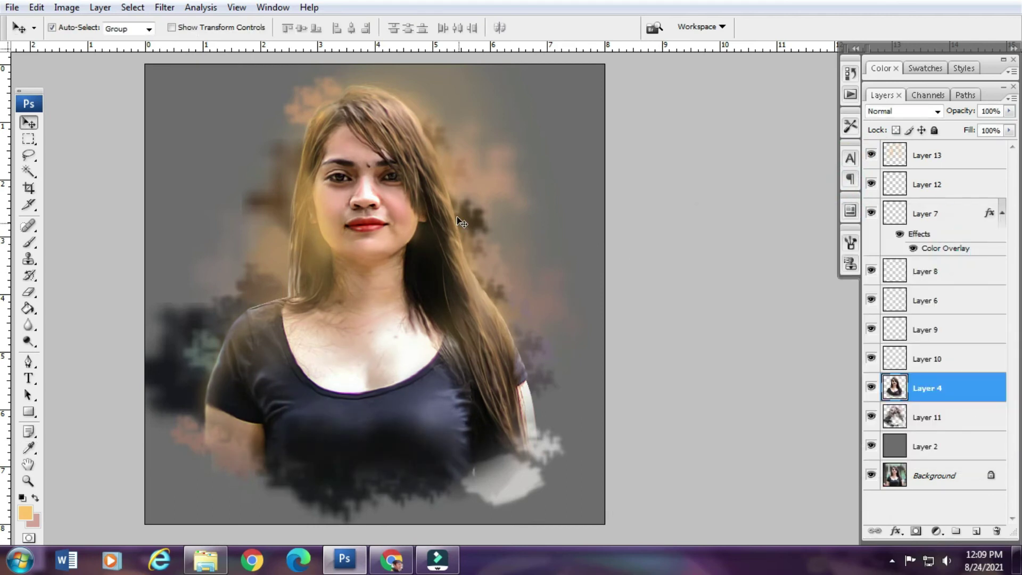
left_click(928, 154)
left_click(900, 111)
key("Down")
key("Down")
key("Down")
key("Down")
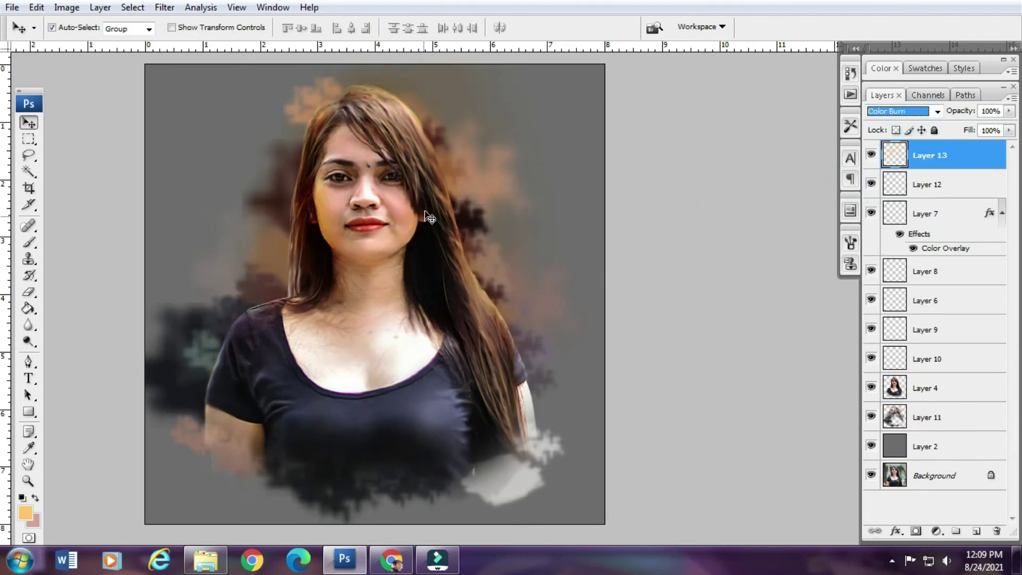
key("e")
right_click(508, 157)
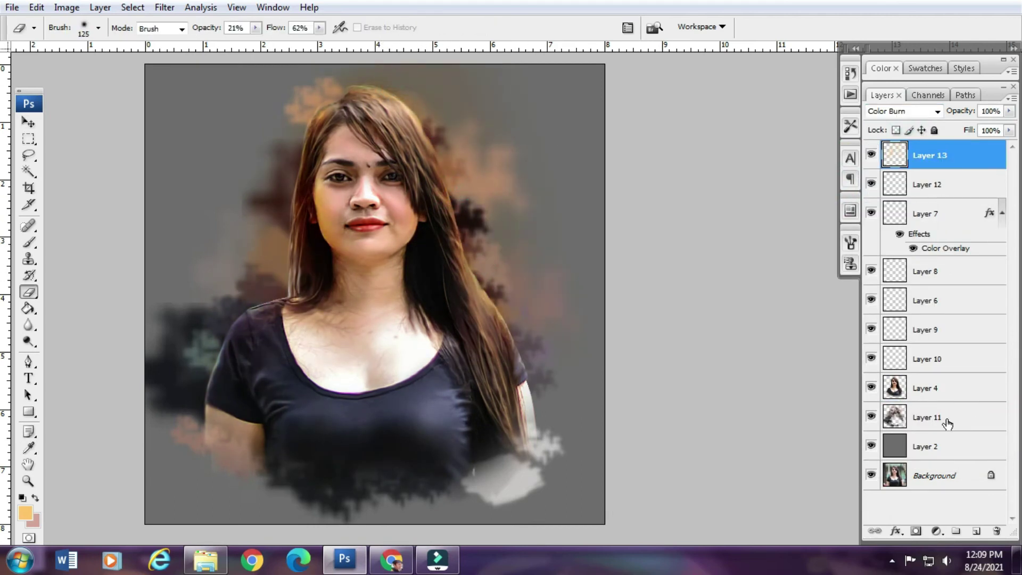
- Brighten splatter Layer 11 with Levels white input at 213, then add a new layer
left_click(947, 423)
key("ctrl+u")
key("Escape")
key("ctrl+l")
left_click_drag(906, 359, 876, 361)
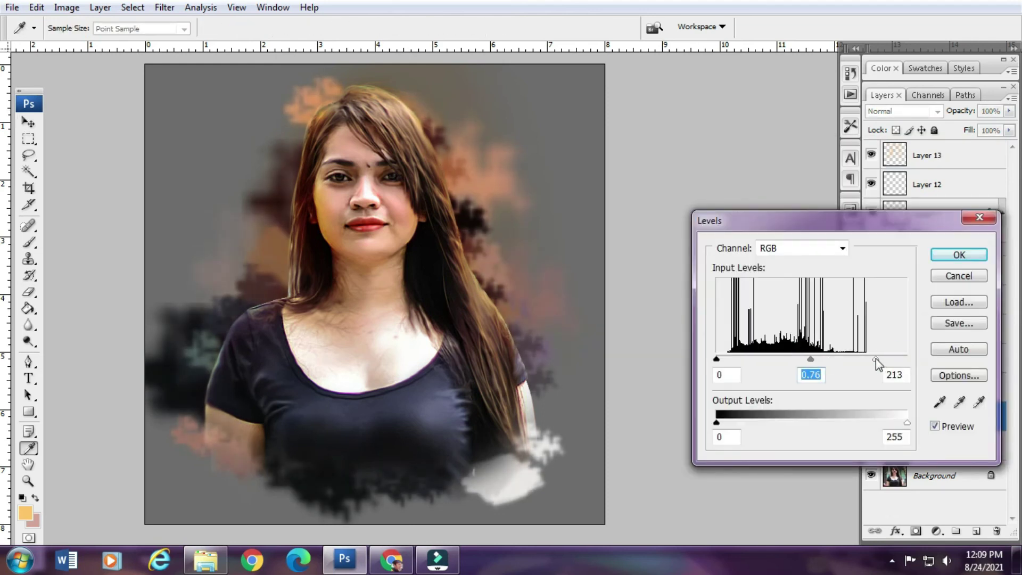
key("Return")
left_click(976, 530)
- Sample a golden brown from the face with a smaller brush for the glow
key("b")
left_click(329, 229, "alt")
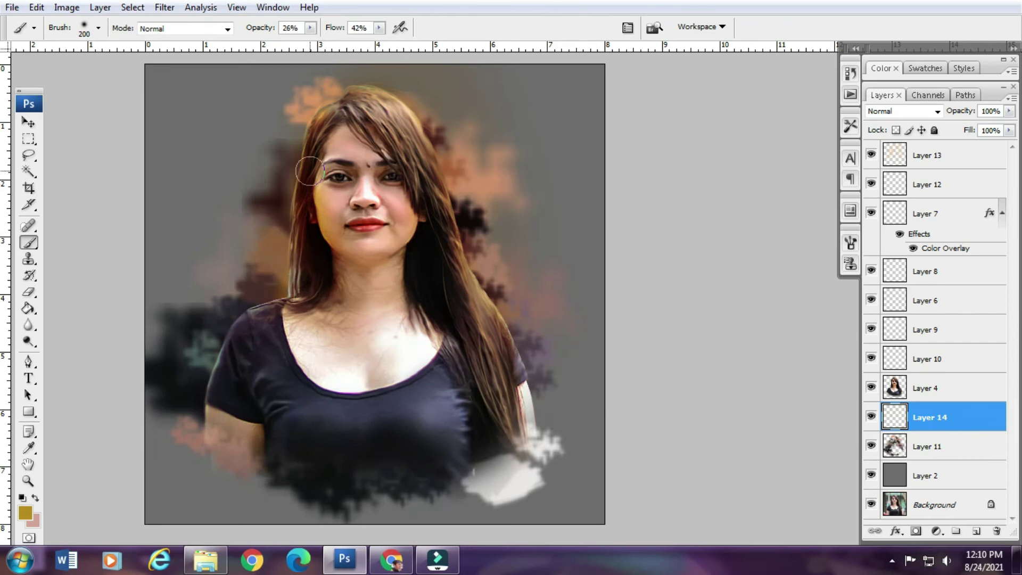
key("bracketleft")
key("bracketleft")
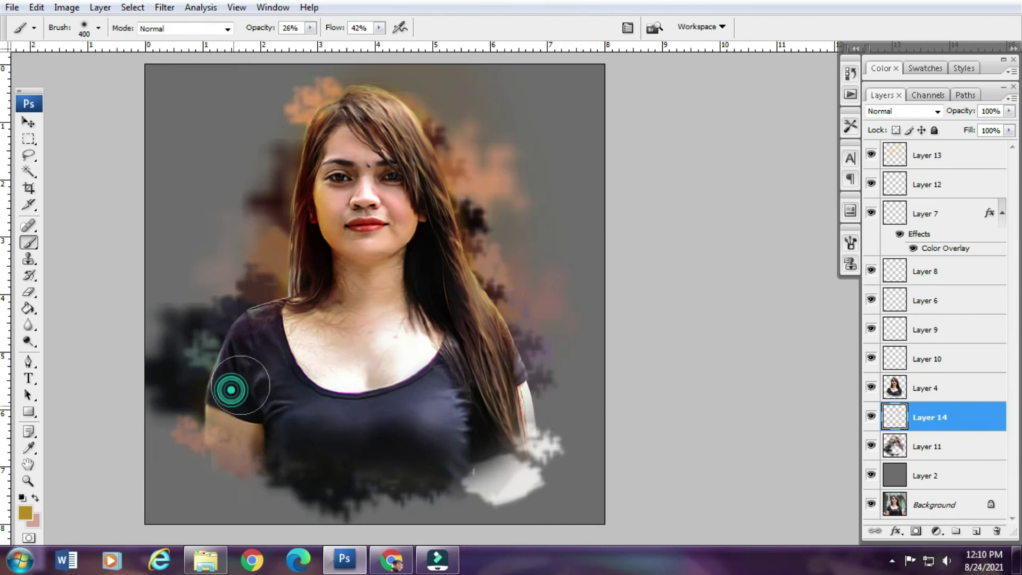
key("bracketleft")
key("bracketleft")
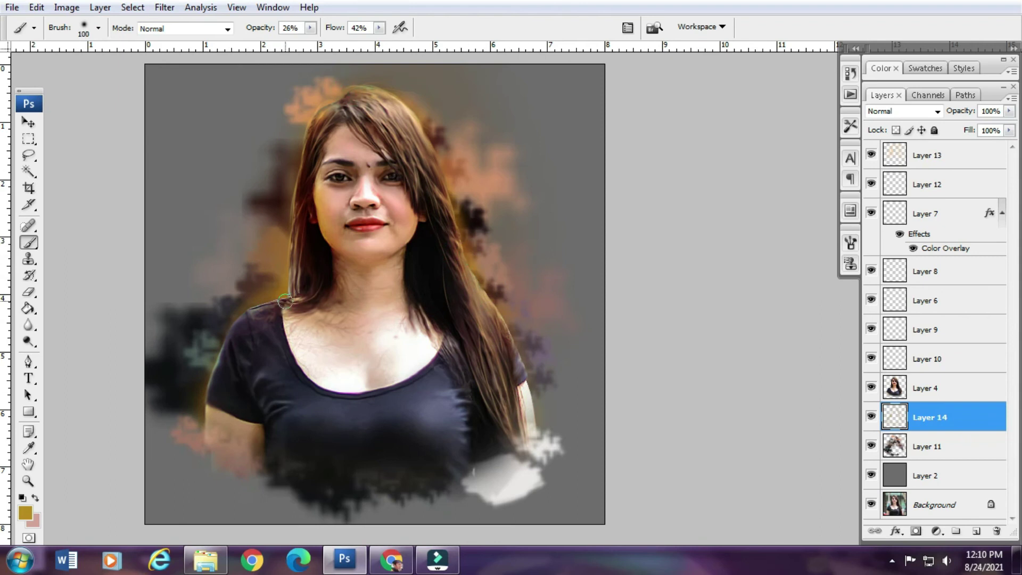
- On a new layer, paint white splatter across the lower left with a large scatter brush
left_click(976, 530)
right_click(420, 315)
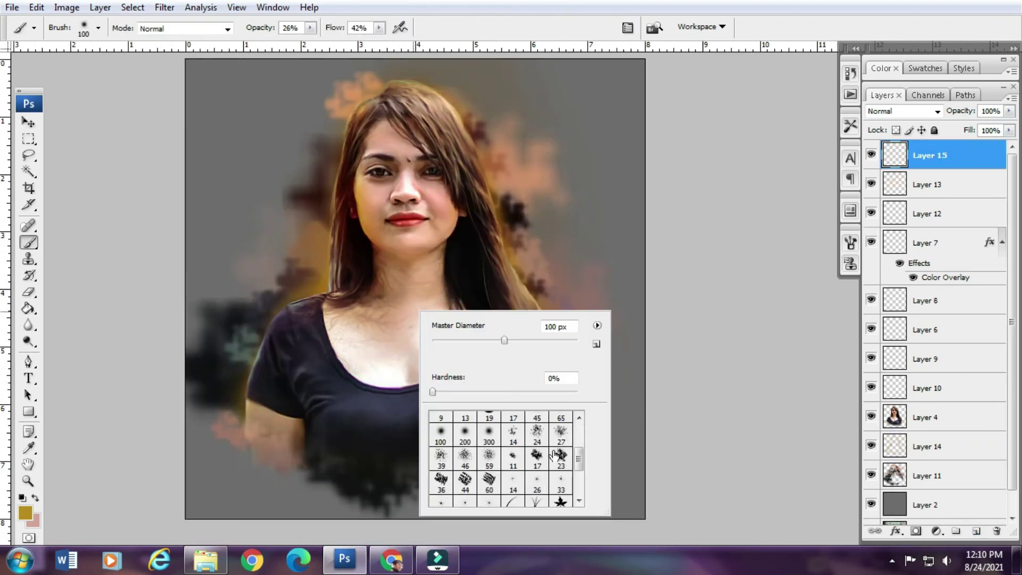
double_click(561, 455)
left_click(25, 513)
left_click(519, 108)
left_click(862, 141)
left_click_drag(277, 458, 482, 472)
- Switch the paint colour to gold with a slightly smaller brush
left_click(25, 512)
left_click(698, 164)
left_click(830, 136)
key("bracketleft")
key("bracketleft")
key("bracketleft")
- Try a Levels tweak on the painted bottom, then cancel it
key("v")
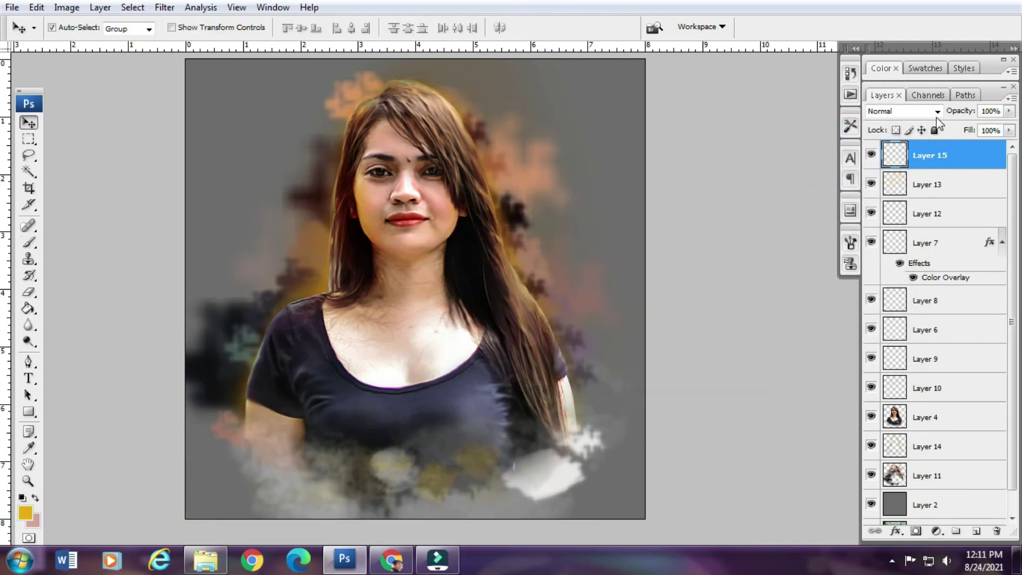
key("ctrl+l")
left_click_drag(897, 367, 899, 362)
key("Return")
left_click_drag(1008, 113, 990, 123)
- Select the Layer 4 portrait and set the smudge brush size to 175
left_click(926, 418)
scroll(463, 413, "down", 1)
left_click_drag(28, 324, 84, 353)
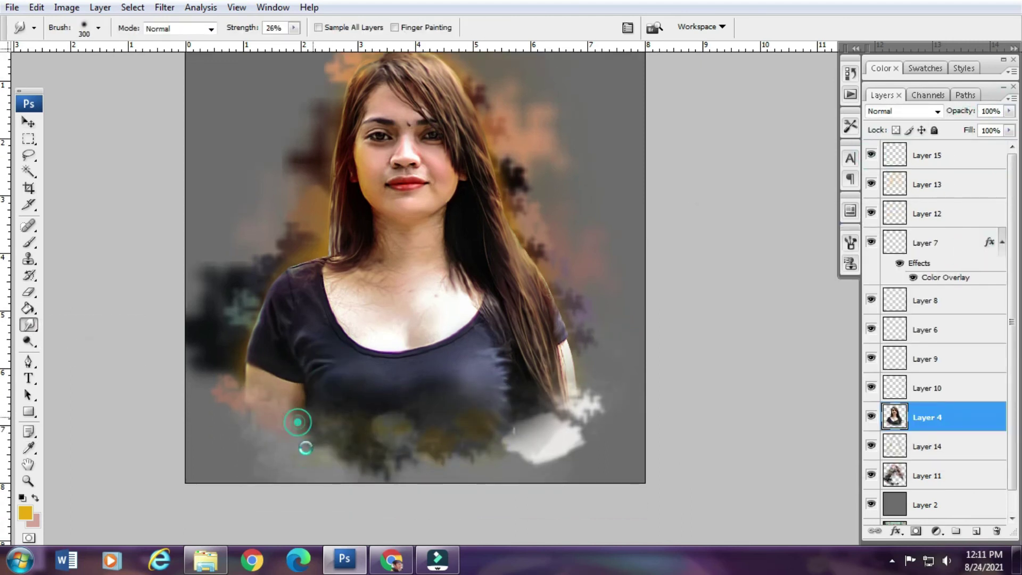
key("bracketleft")
key("bracketleft")
key("bracketleft")
key("bracketright")
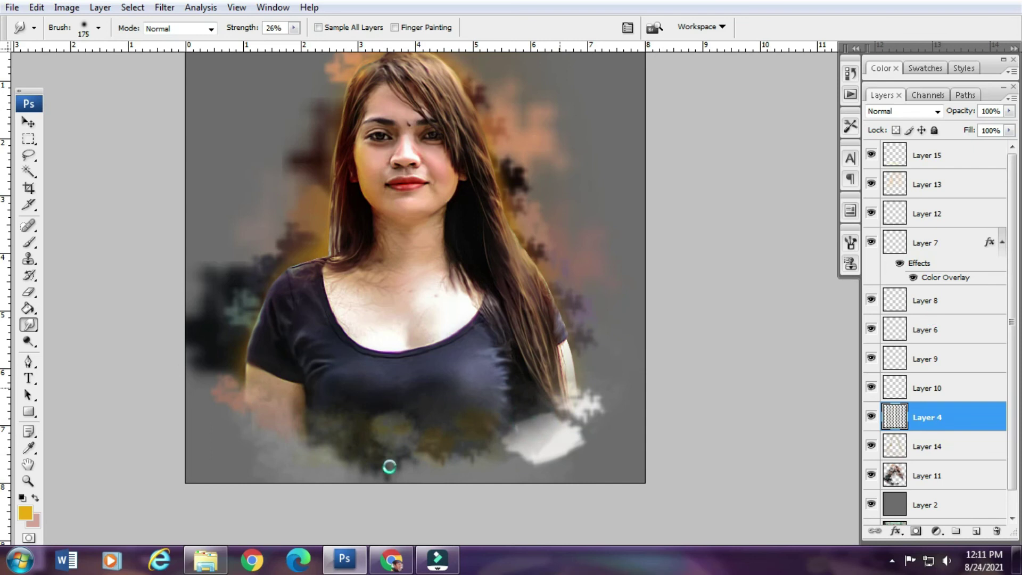
- Hide Layer 13's peach clouds, then erase the bottom smudges on Layer 11 with a 500 eraser
left_click(870, 184)
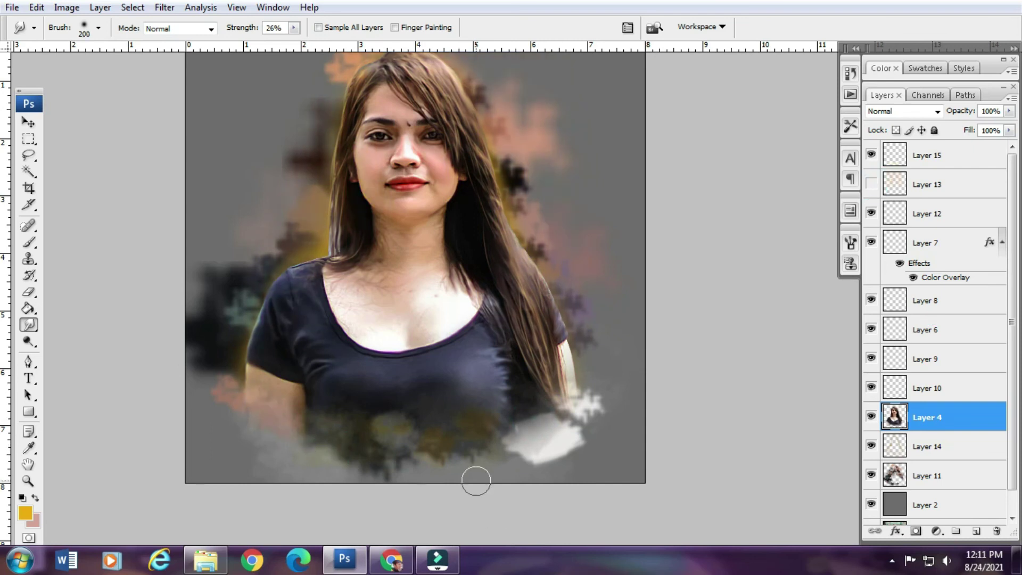
left_click(927, 476)
key("e")
right_click(426, 308)
double_click(596, 447)
key("bracketright")
key("bracketright")
key("bracketright")
left_click_drag(337, 486, 383, 405)
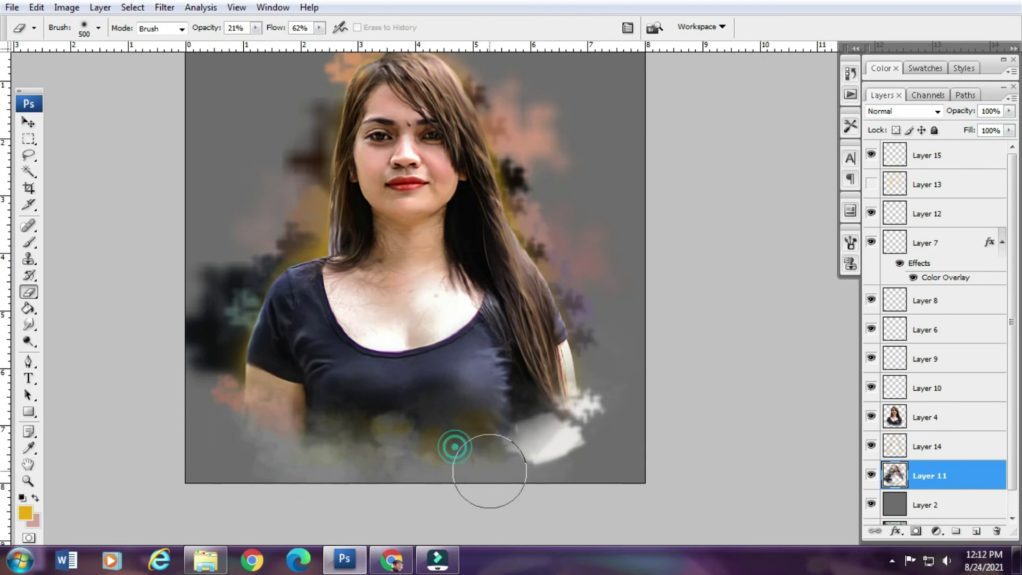
- Zoom in to inspect the face and back out again
key("v")
scroll(496, 333, "up", 2)
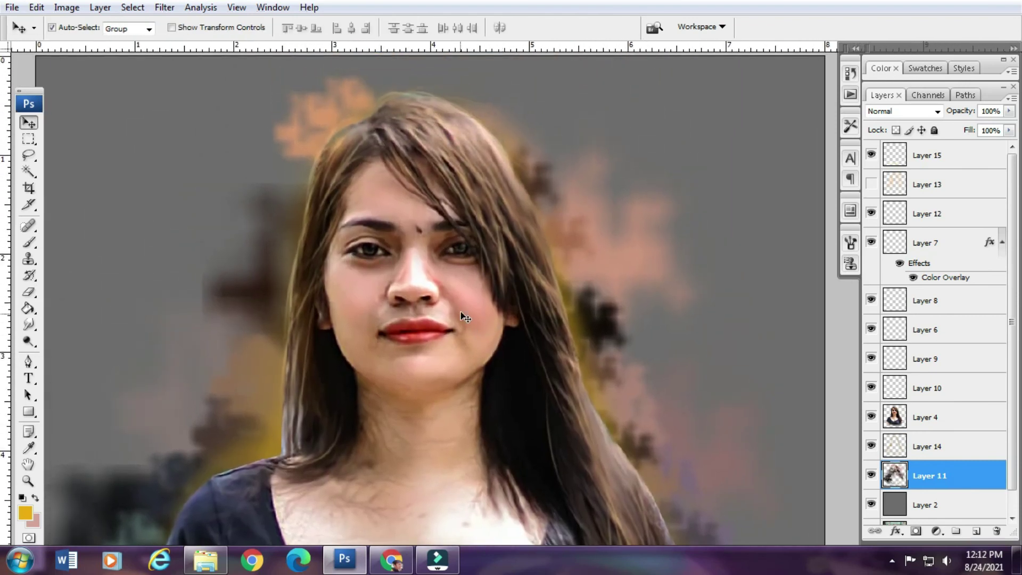
scroll(643, 281, "down", 2)
scroll(597, 296, "down", 1)
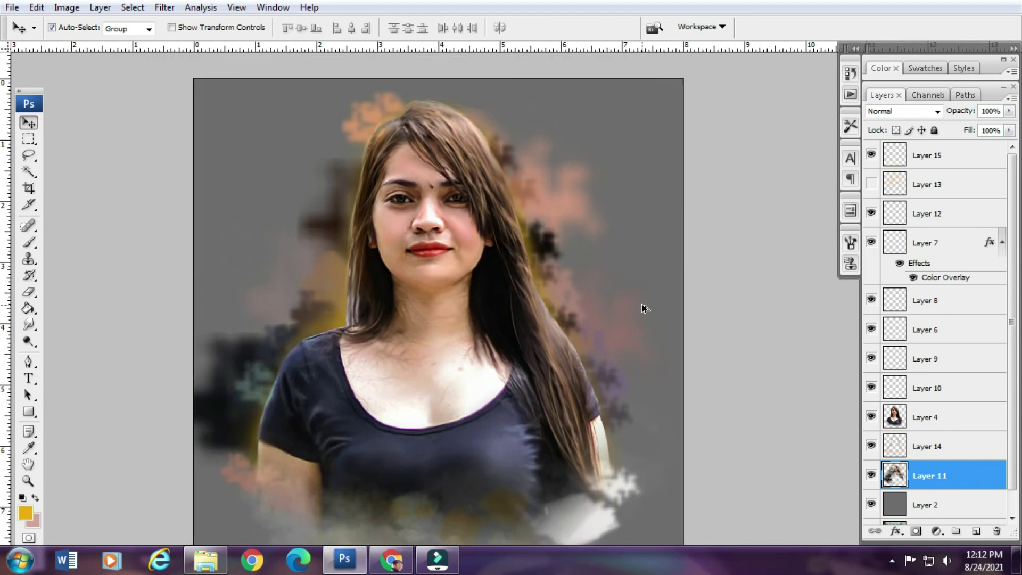
scroll(477, 240, "up", 2)
key("alt+bracketright")
key("alt+bracketright")
key("alt+bracketright")
- Dab magenta blush onto the cheeks with a size 35 brush at 16% flow
key("b")
right_click(527, 234)
left_click(25, 512)
left_click(880, 142)
left_click_drag(379, 28, 362, 43)
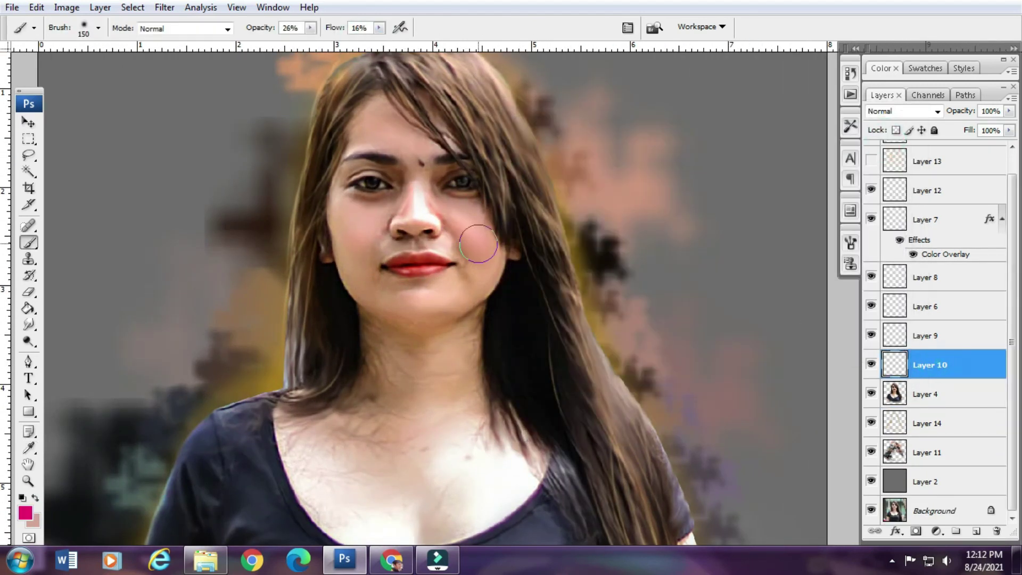
key("bracketleft")
key("bracketleft")
key("bracketleft")
left_click(410, 267)
- On a new layer, sample a brown skin tone near the chin with a 60 brush
key("ctrl+shift+alt+n")
key("ctrl+shift+alt+n")
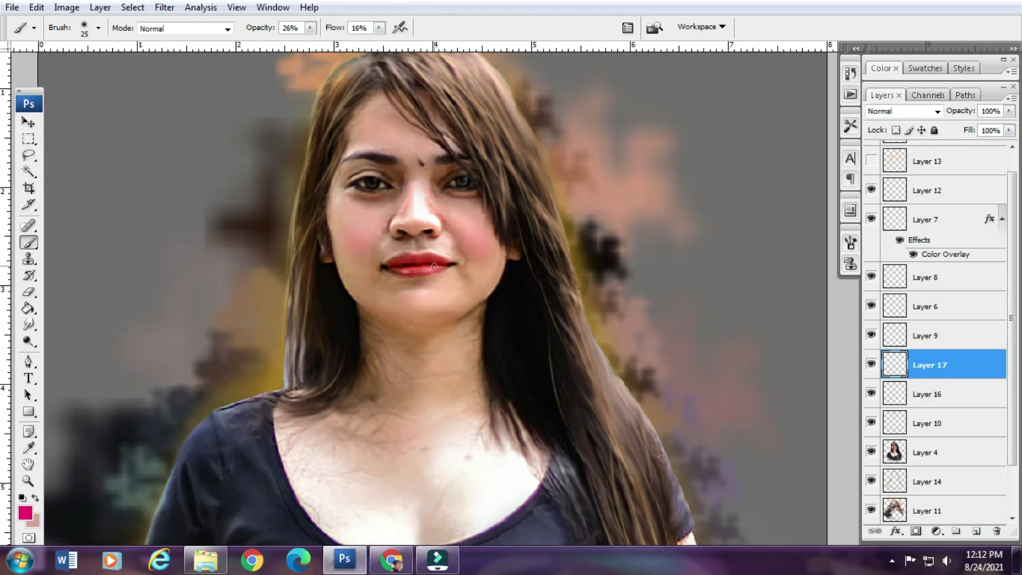
key("alt+bracketleft")
key("alt+bracketleft")
key("alt+bracketleft")
scroll(394, 283, "up", 3)
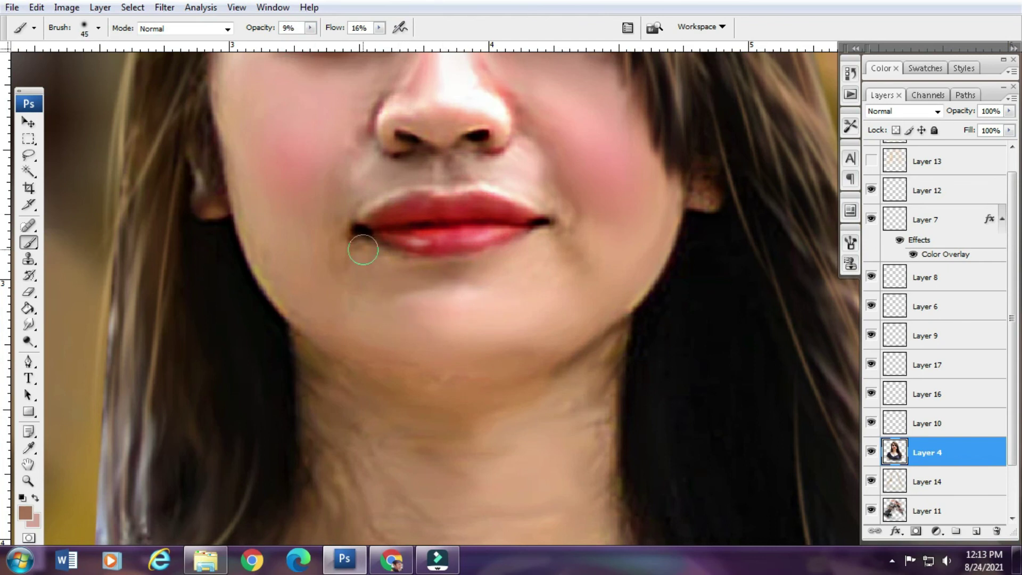
left_click(588, 348, "alt")
scroll(549, 418, "down", 3)
key("bracketright")
key("bracketright")
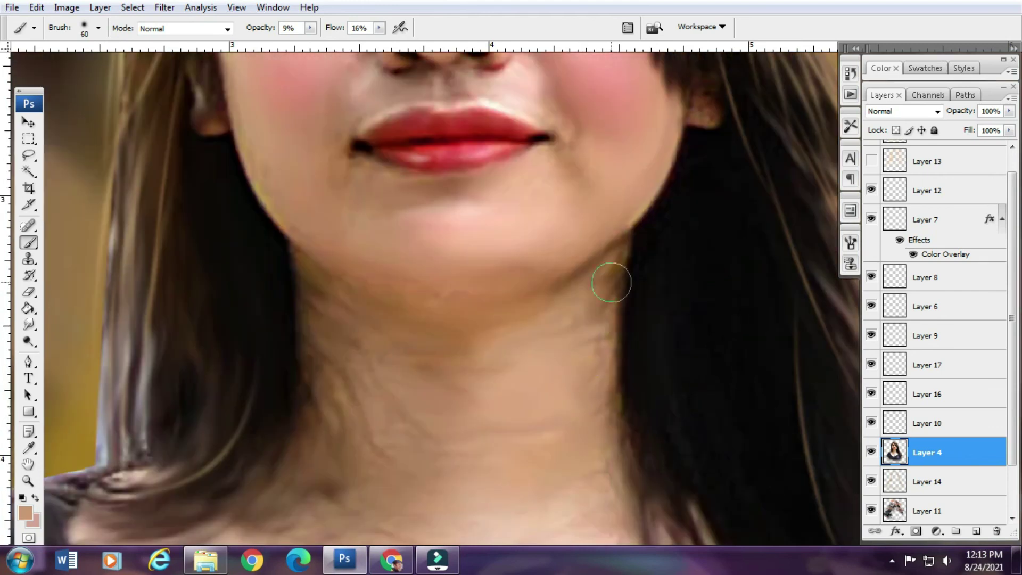
- Dodge the hair and neck at 10% exposure, then fit the whole image on screen
key("ctrl+minus")
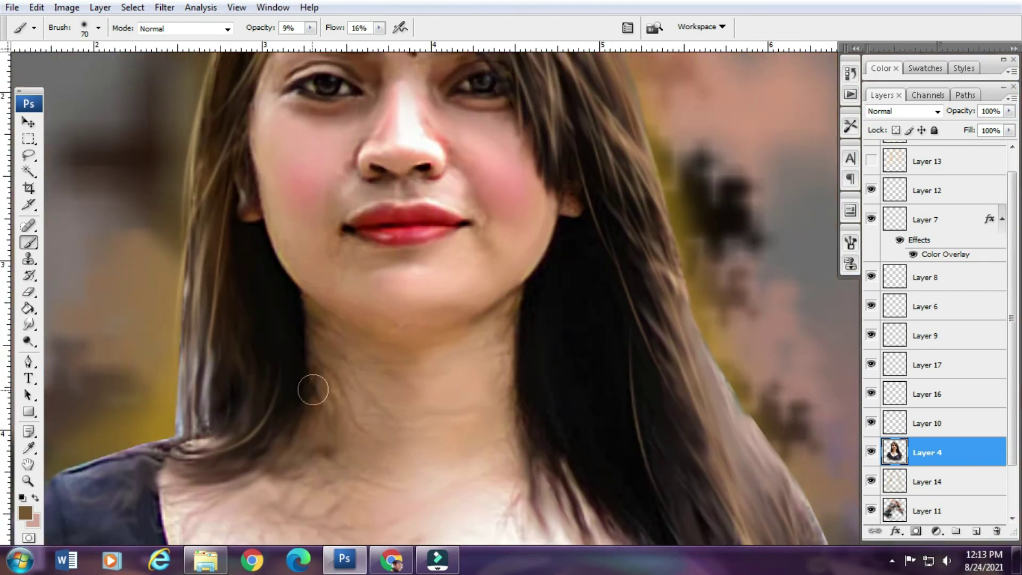
left_click(28, 341)
left_click(296, 27)
left_click_drag(276, 48, 267, 43)
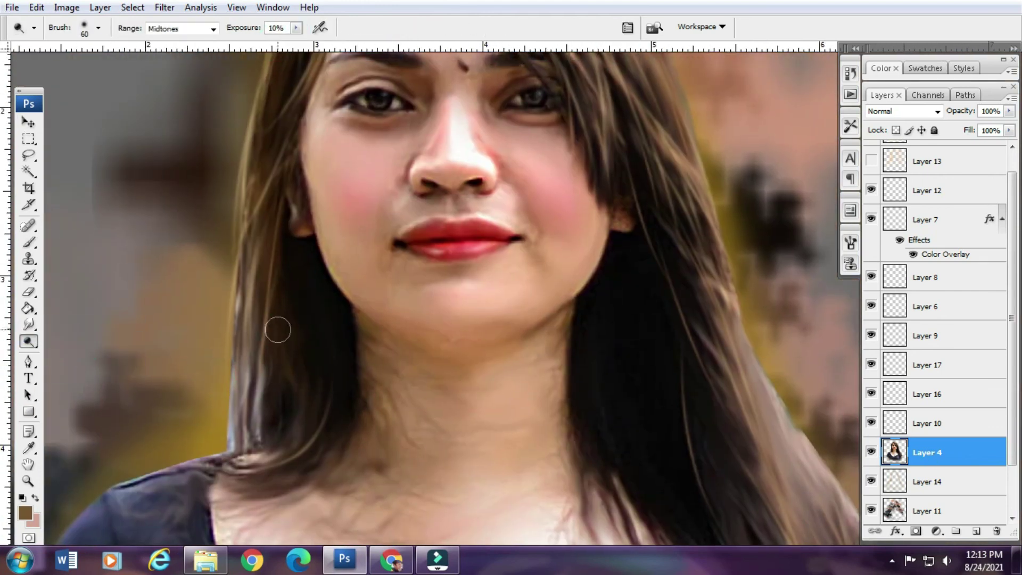
mouse_move(273, 329)
left_mouse_down()
mouse_move(256, 415)
mouse_move(308, 442)
left_mouse_up()
key("bracketright")
scroll(601, 372, "down", 3)
key("ctrl+minus")
- Hide the panels and set the Blur tool strength to 57%
key("v")
key("ctrl+minus")
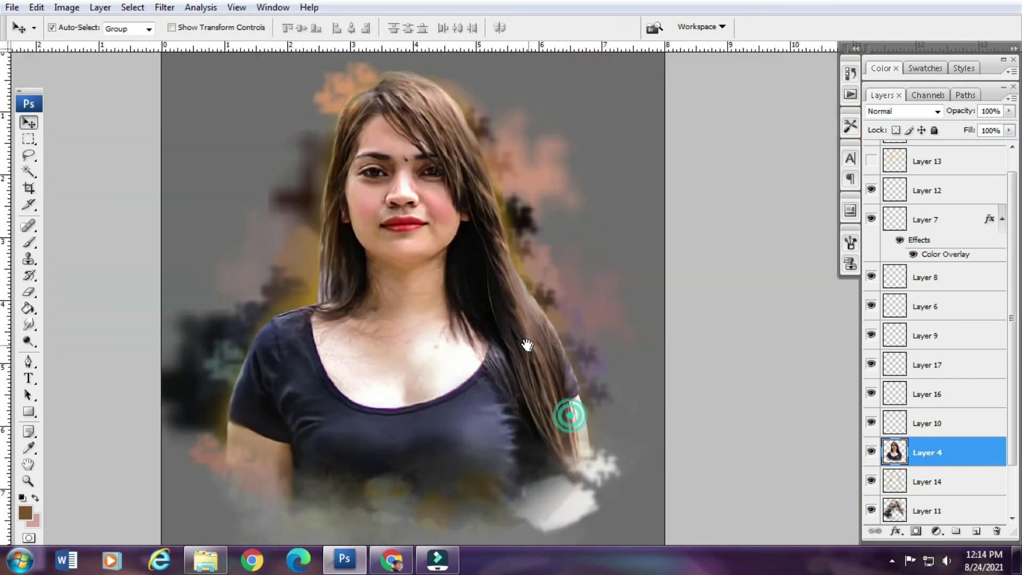
key("Tab")
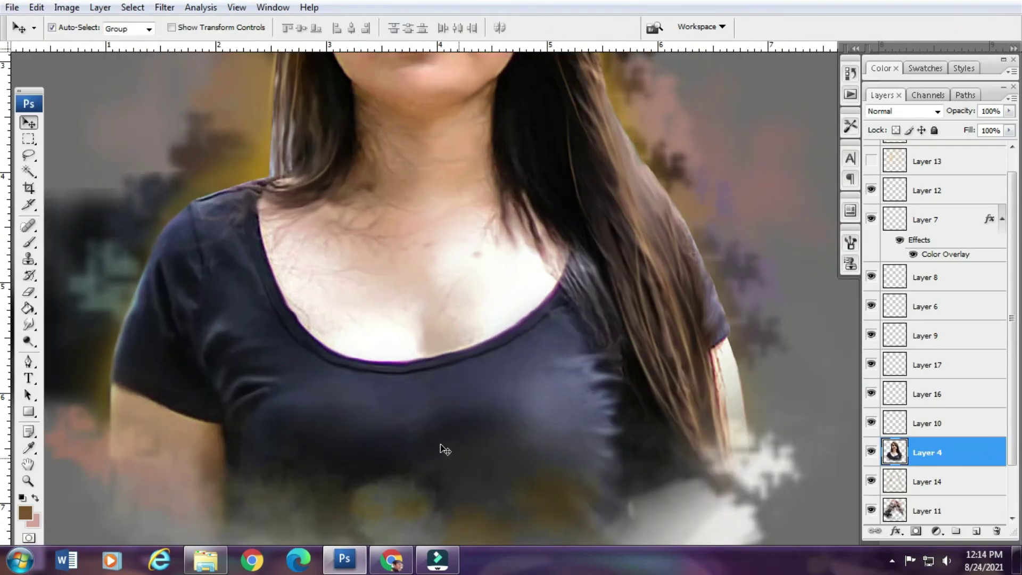
right_click(28, 324)
left_click(80, 326)
left_click(294, 28)
left_click_drag(295, 42, 301, 46)
key("Return")
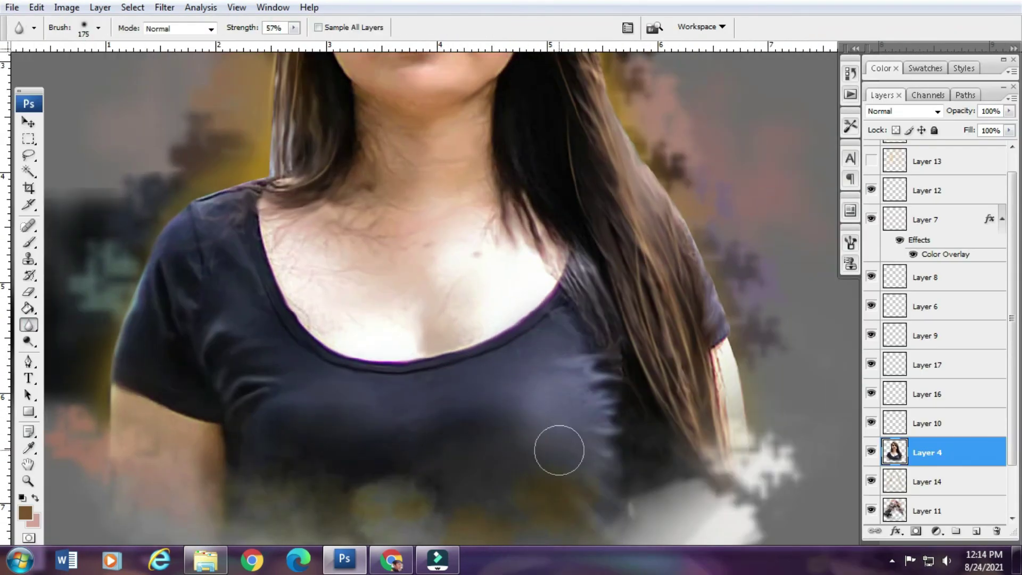
- Smudge the crease on the shirt's shoulder smooth
key("shift+r")
key("shift+r")
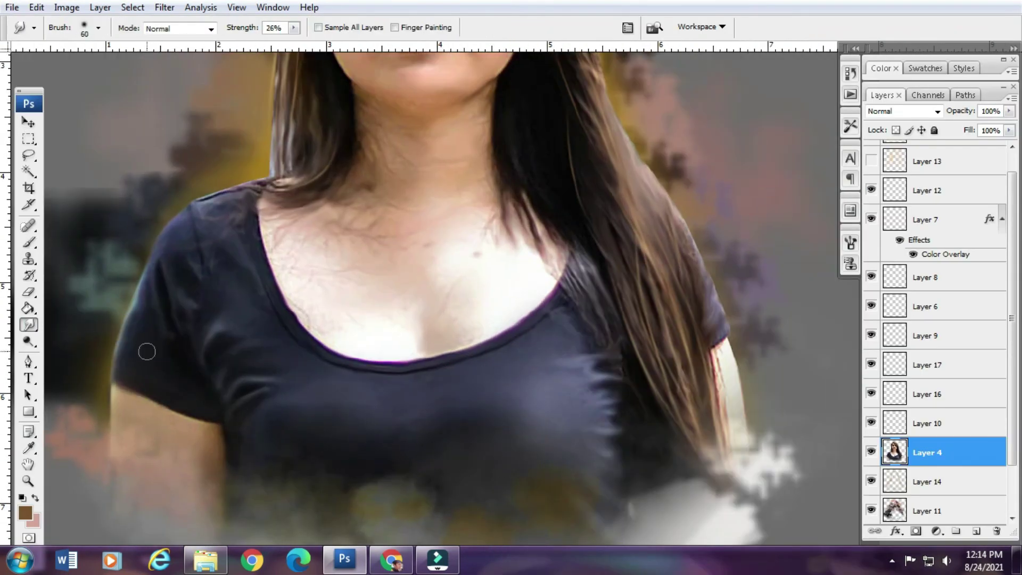
left_click_drag(180, 293, 228, 303)
key("bracketright")
key("bracketright")
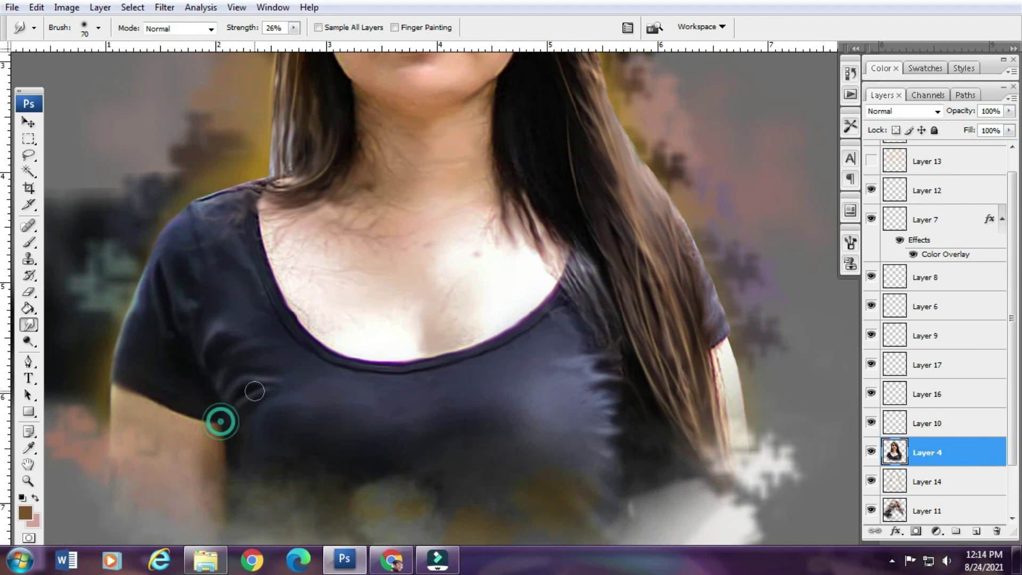
key("bracketleft")
key("bracketleft")
key("bracketleft")
- Smudge a stray hair strand smooth with a size 30 brush, then shrink it to 20
scroll(550, 314, "up", 3)
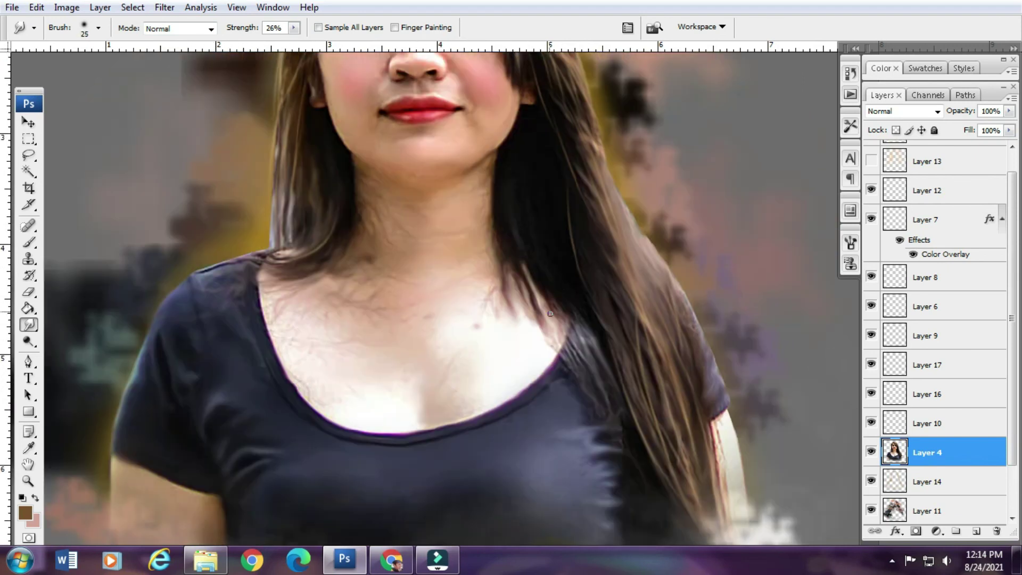
scroll(518, 255, "up", 1)
key("bracketleft")
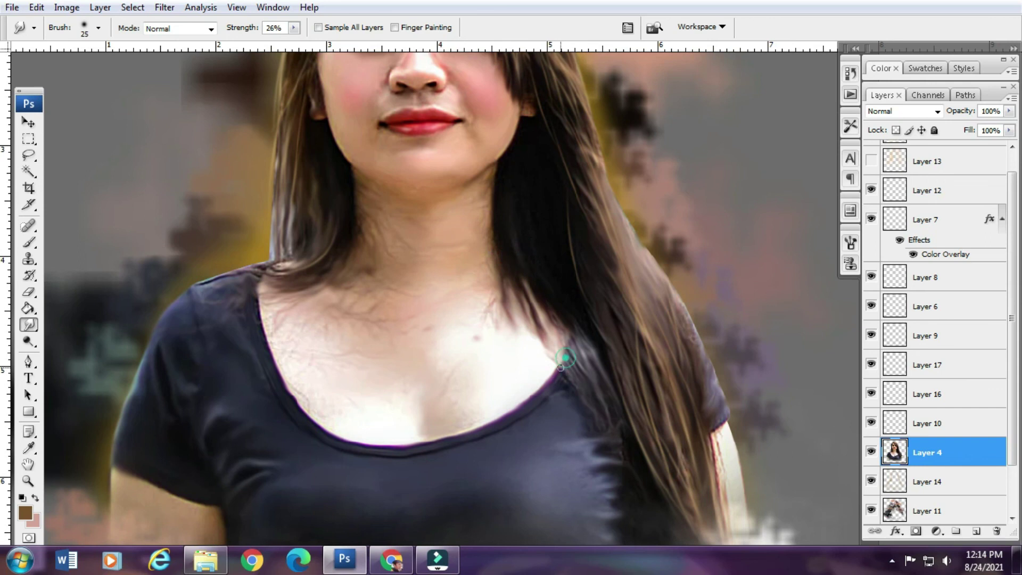
key("bracketright")
left_click_drag(308, 197, 285, 199)
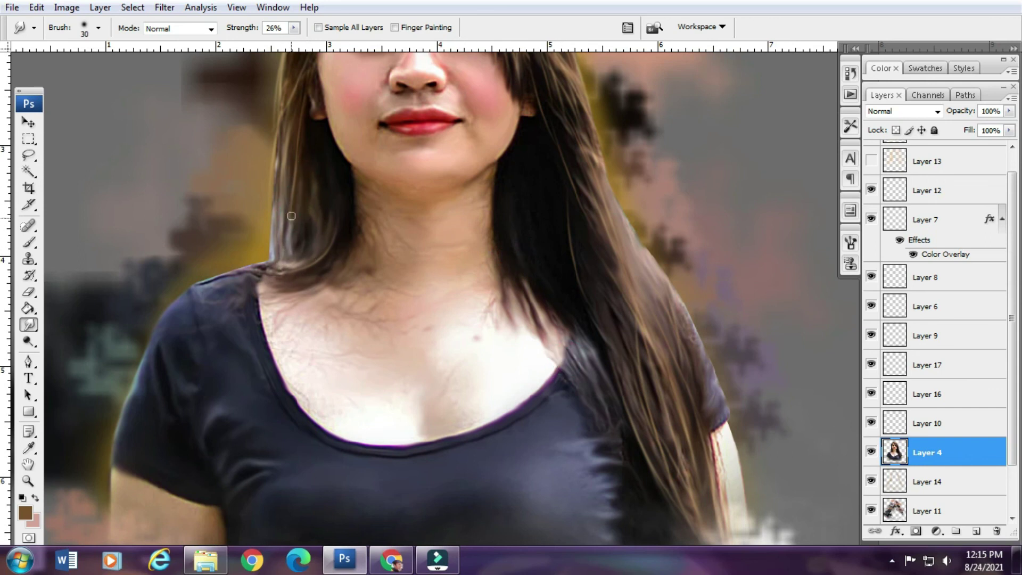
scroll(319, 216, "up", 2)
scroll(320, 217, "up", 2)
key("bracketleft")
key("bracketleft")
key("alt+bracketright")
scroll(892, 211, "up", 1)
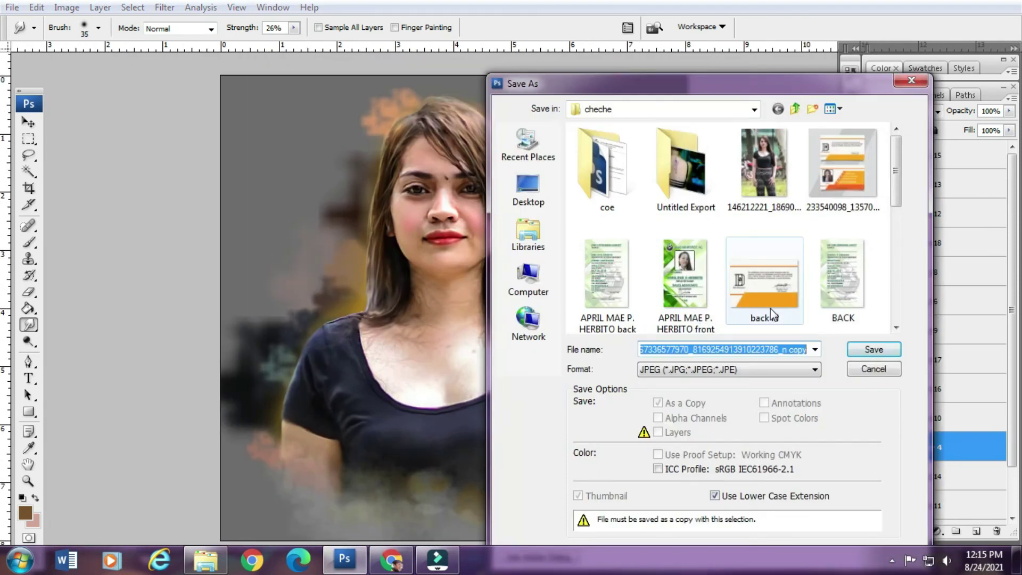
- Type 'dgs pa' while naming the JPEG copy
type("dgs pa")
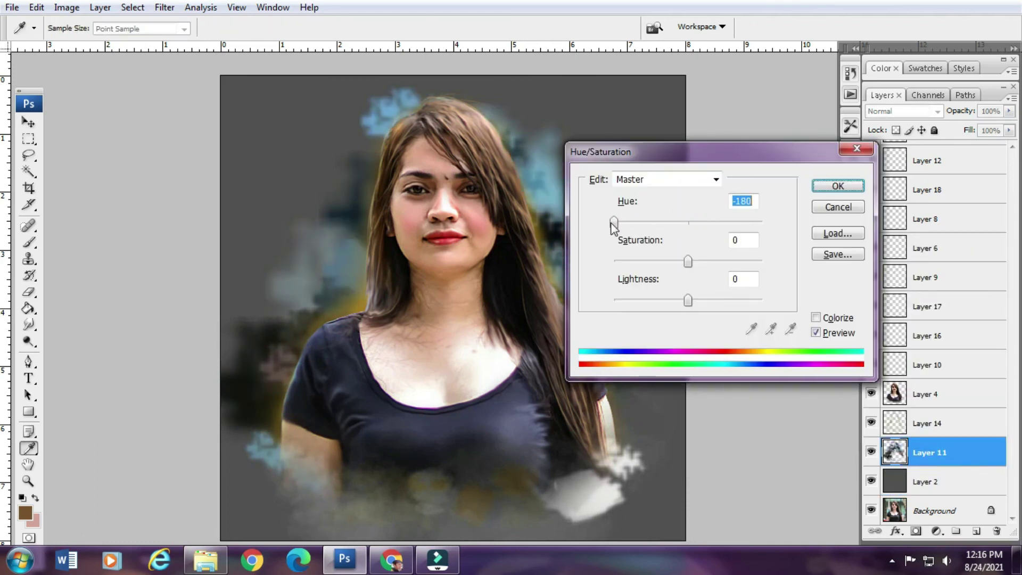
- Shift splatter Layer 11's hue +21 toward yellow and add a new empty layer
left_click_drag(614, 221, 703, 221)
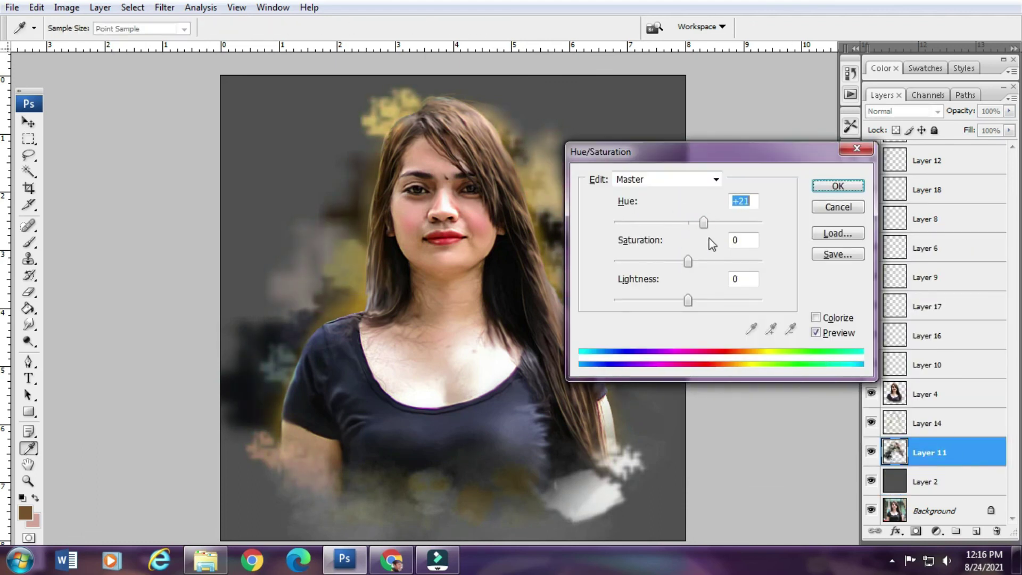
key("Return")
key("ctrl+shift+alt+n")
key("b")
right_click(359, 300)
key("Escape")
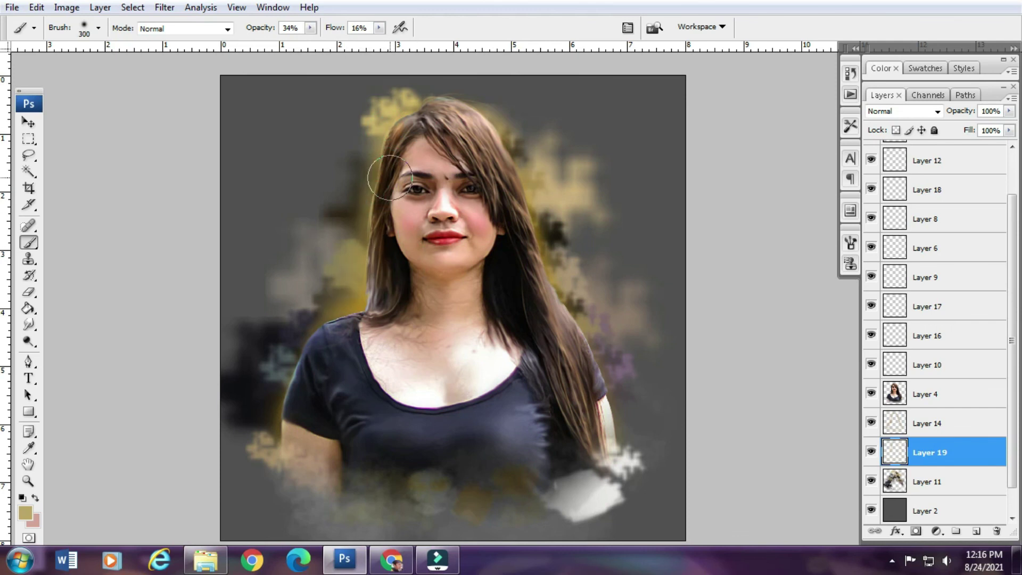
- Paint a soft glow stroke over the left shoulder, enlarging the brush to 200
left_click(953, 393)
left_click_drag(359, 315, 312, 374)
key("bracketright")
key("bracketright")
key("bracketright")
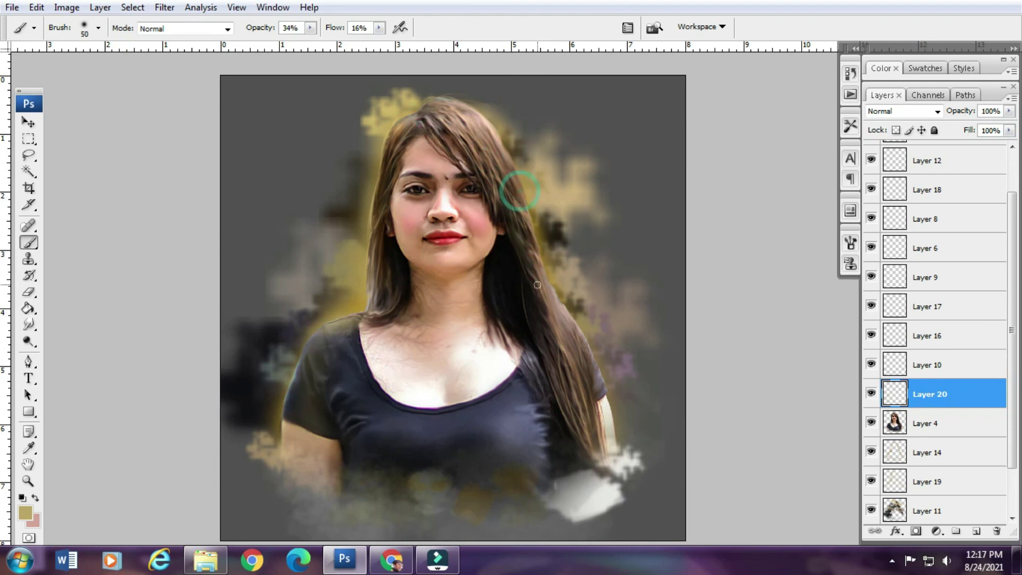
key("v")
key("ctrl+shift+s")
- Save the painting as the Photoshop file Smudge Photoshop Painting.psd
key("End")
key("BackSpace")
key("BackSpace")
key("BackSpace")
type("ps")
left_click(873, 349)
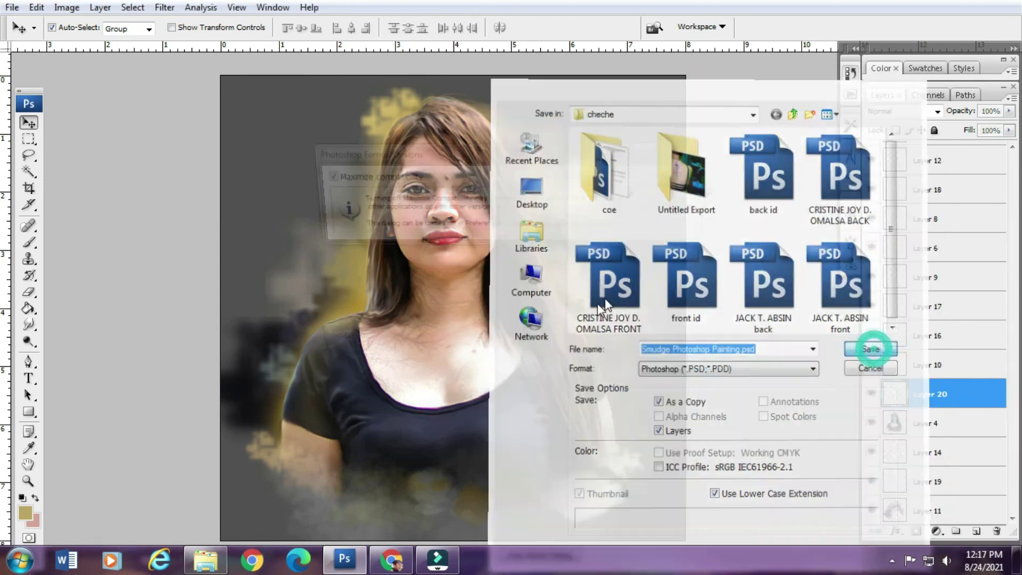
- Save a JPEG copy named Smudge Photoshop Painting.jpg
key("ctrl+shift+s")
type("s")
left_click(729, 366)
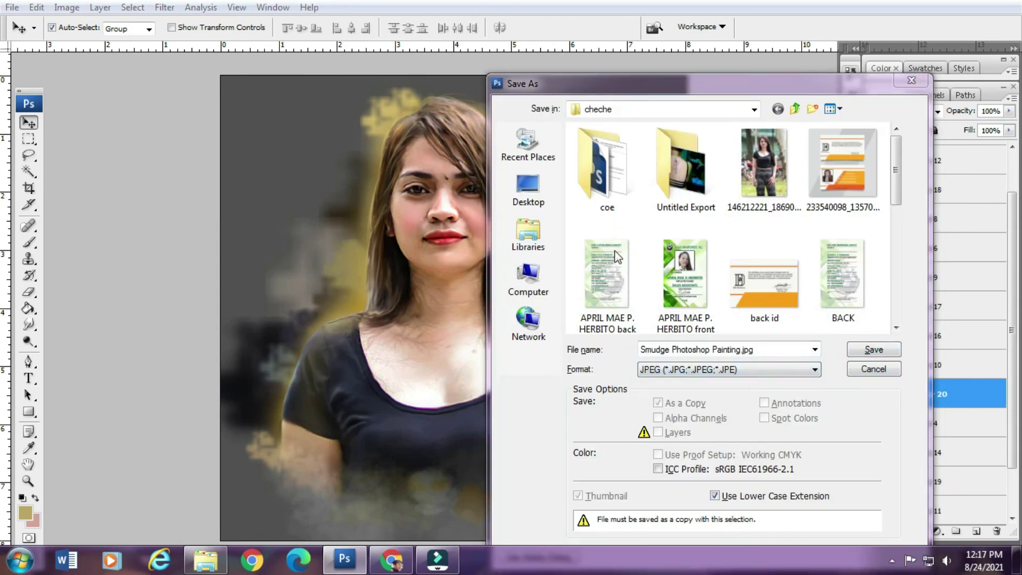
key("Return")
key("Return")
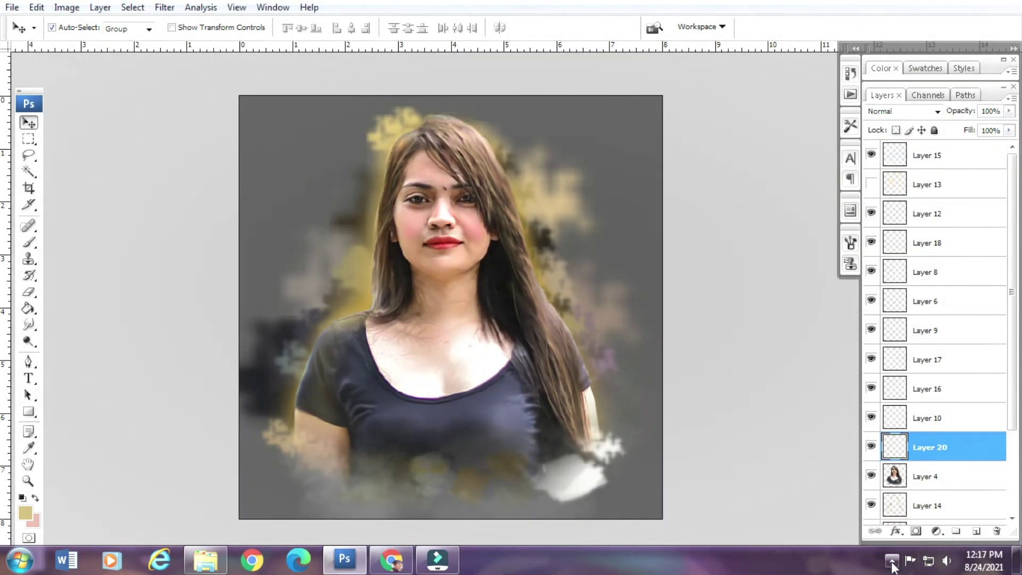